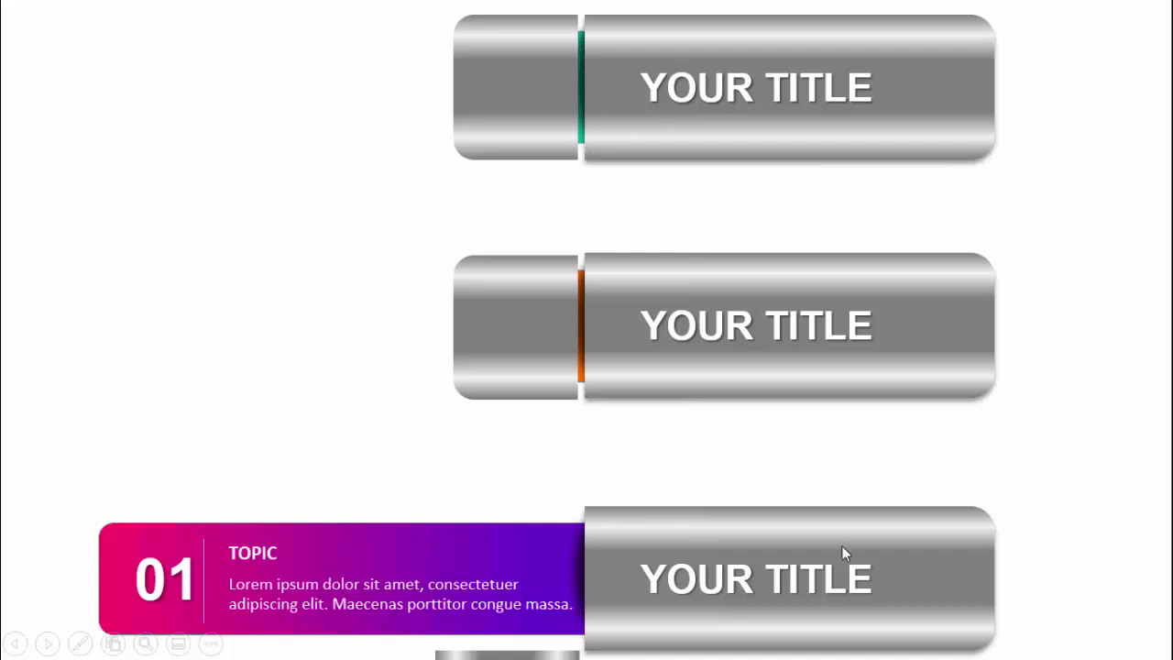
Play the slideshow builds revealing the 02 and 01 panels, moving on to the four-bar slide
click(1068, 441)
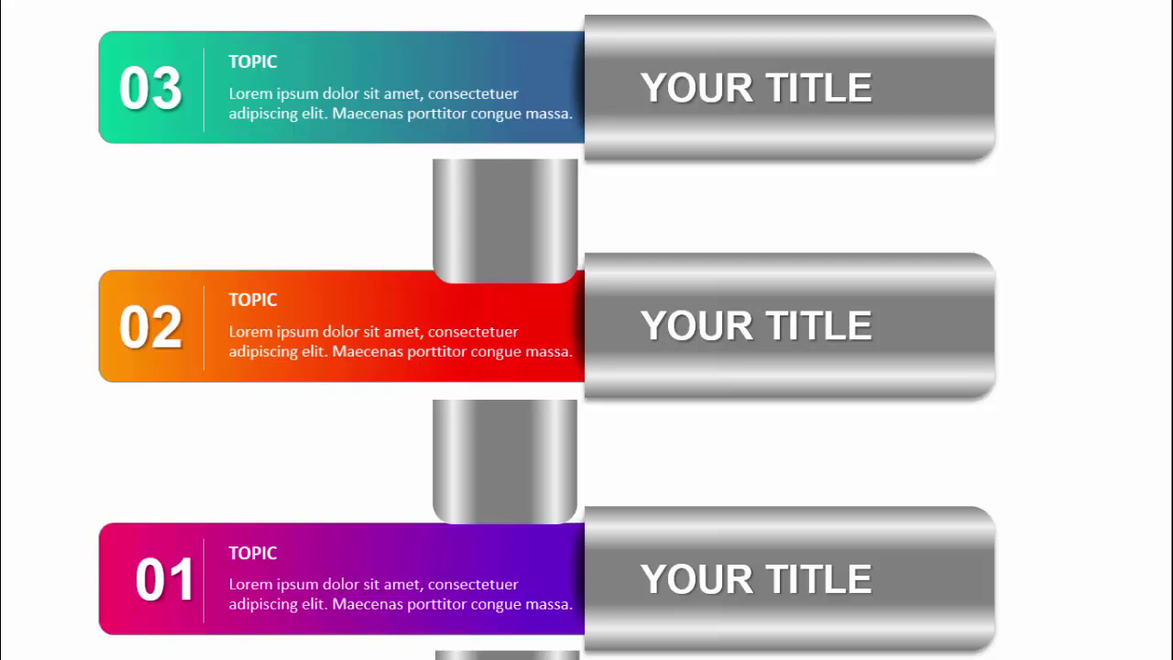
key(Right)
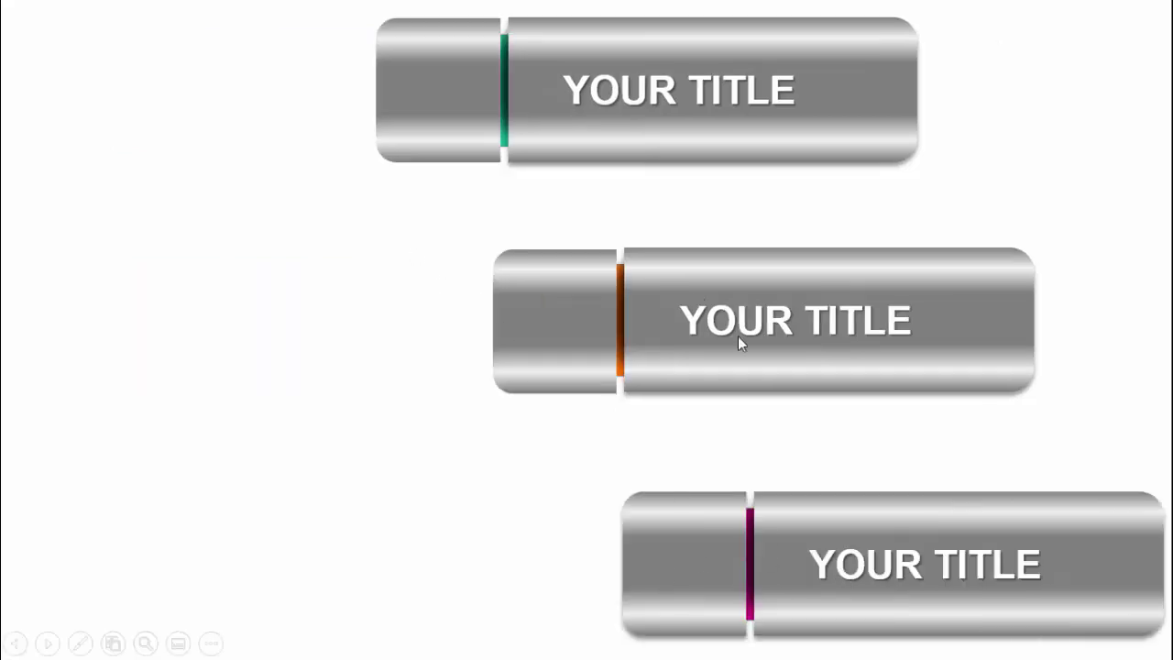
click(1078, 422)
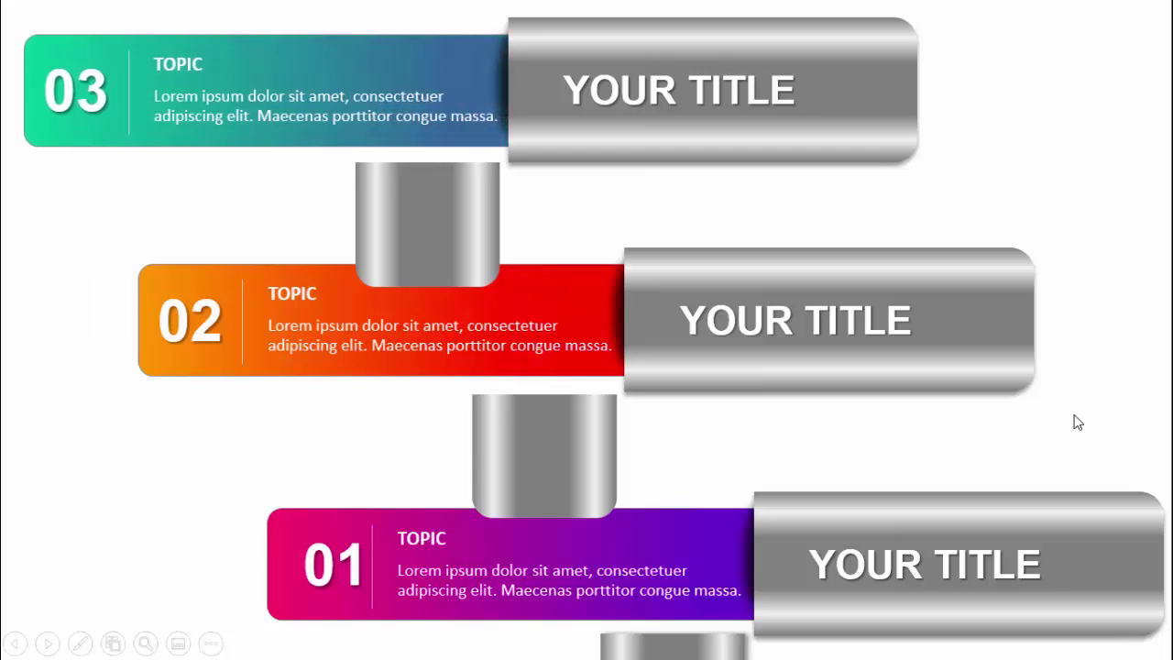
click(1077, 422)
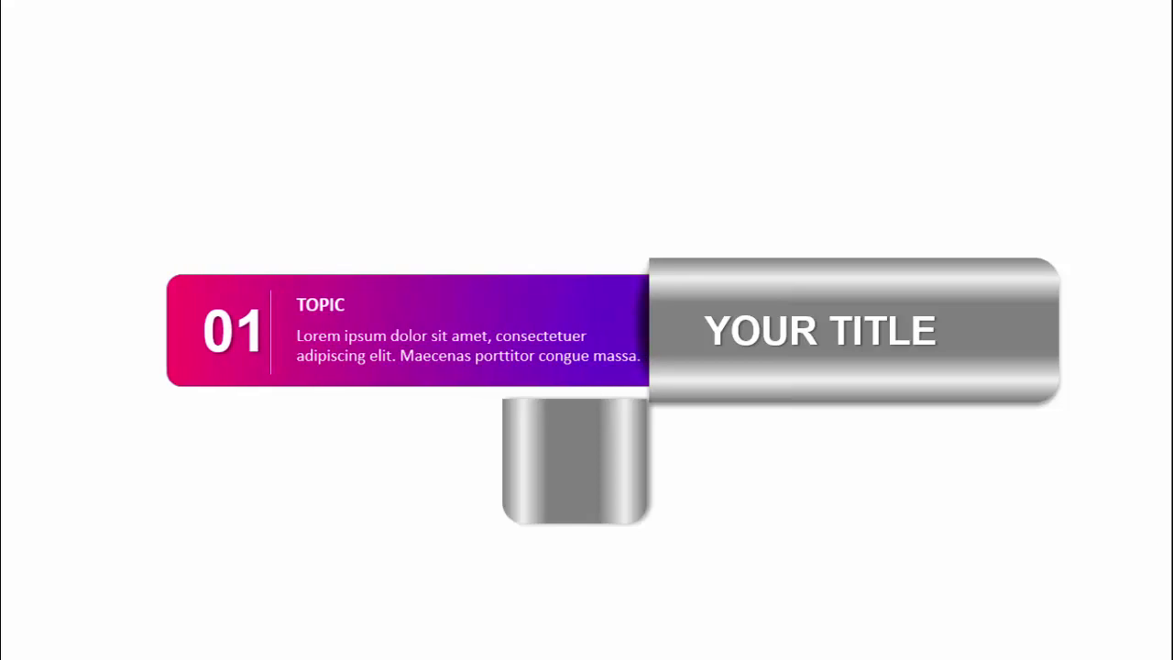
key(Right)
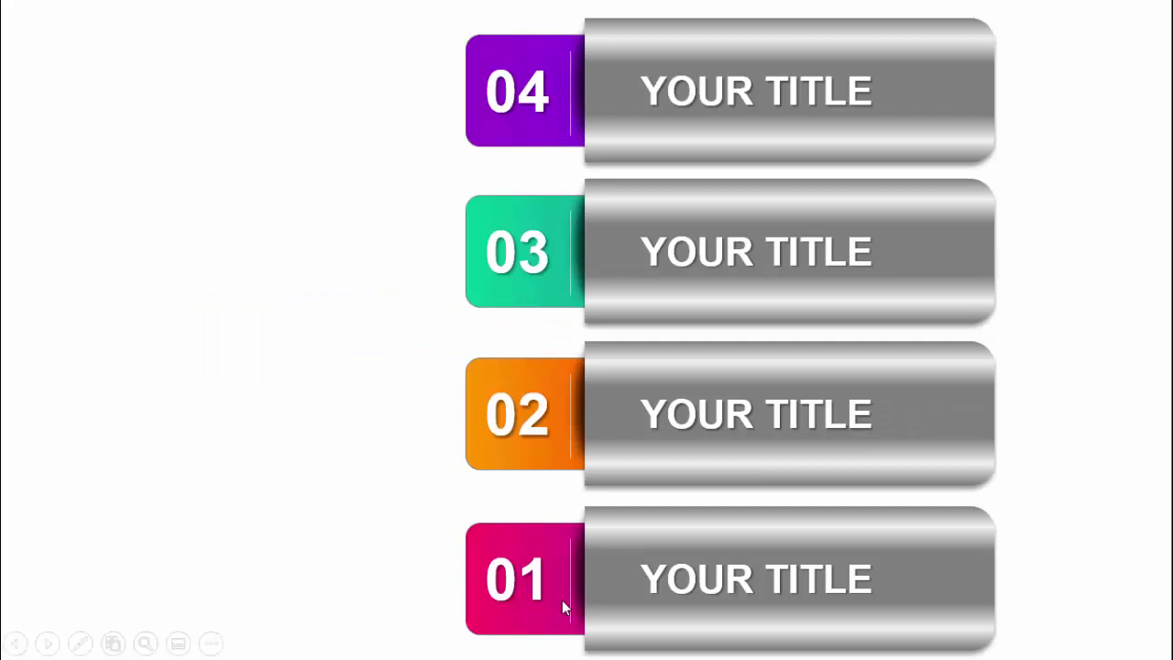
Slide out the magenta 01 topic panel on the four-bar slide
click(1037, 438)
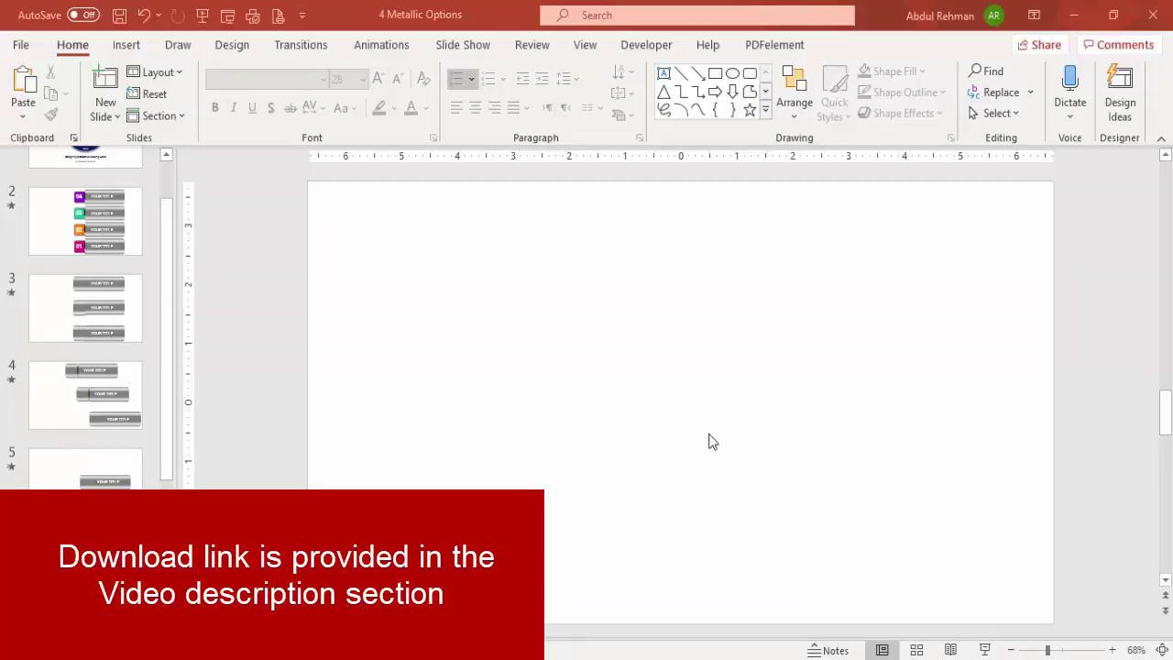
Draw a Top Corners Rounded rectangle near the slide centre with reduced corner rounding
click(137, 47)
click(265, 118)
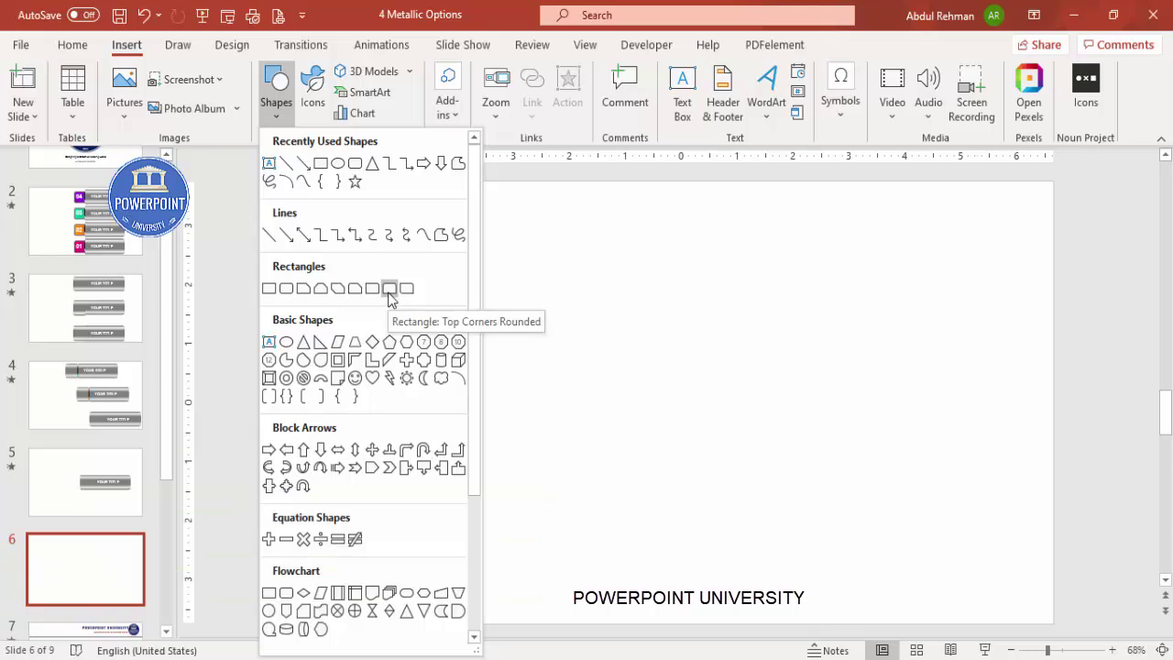
click(389, 289)
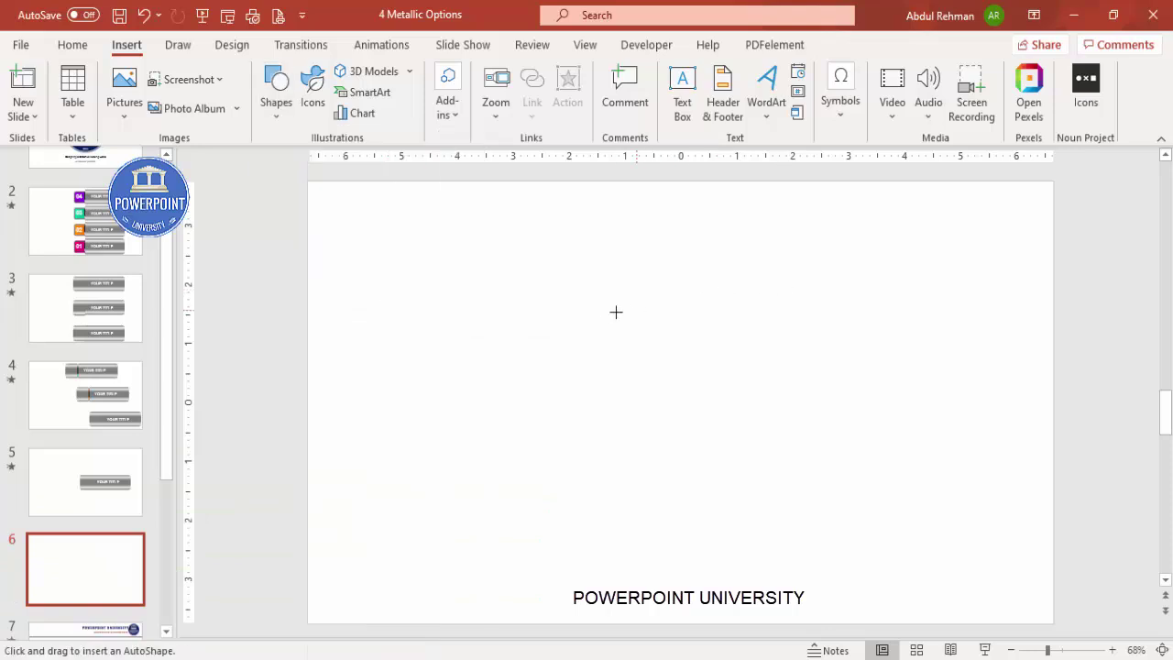
drag(595, 282, 702, 522)
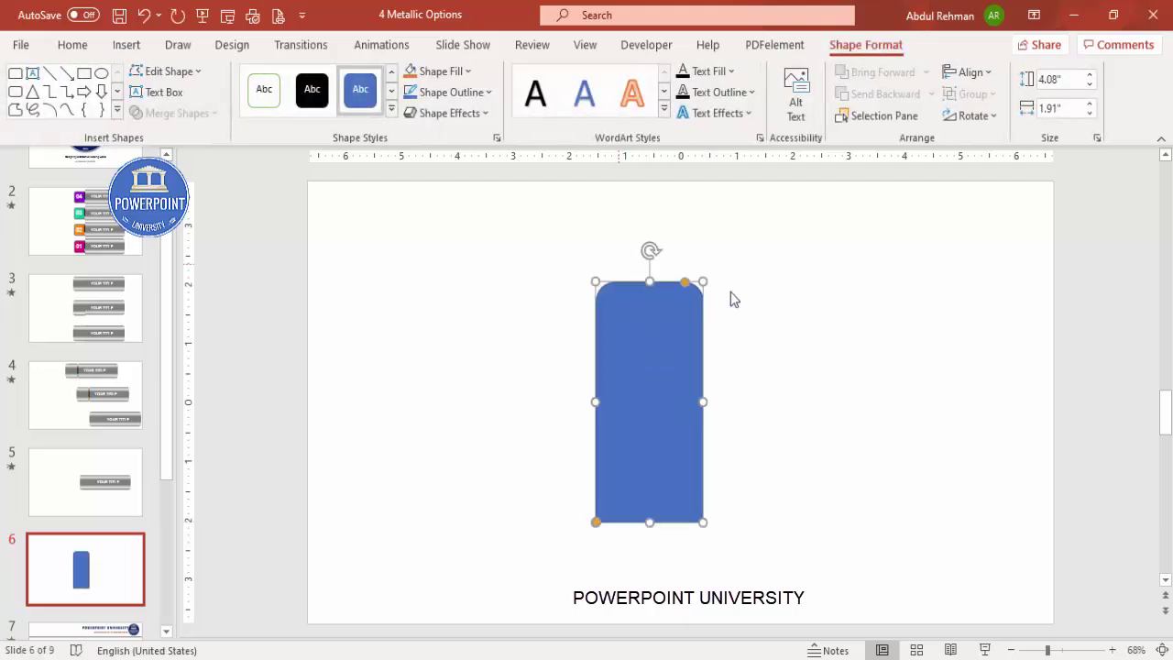
drag(682, 286, 685, 286)
Remove the shape's outline and rotate it 90° clockwise into a horizontal bar
click(488, 93)
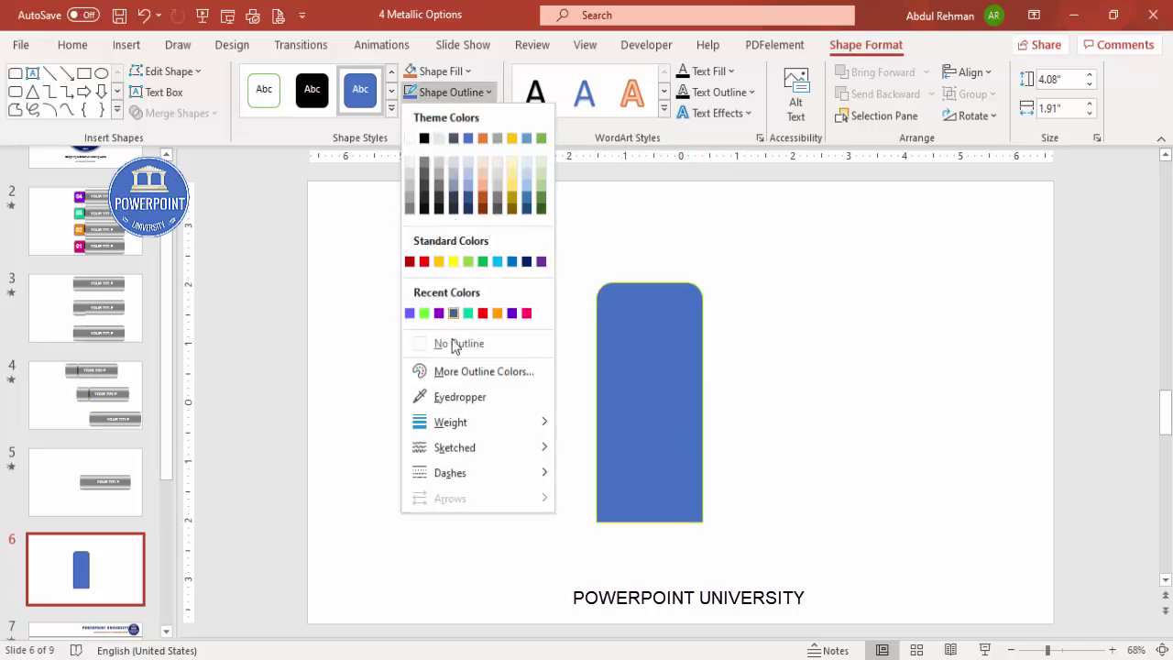
click(464, 341)
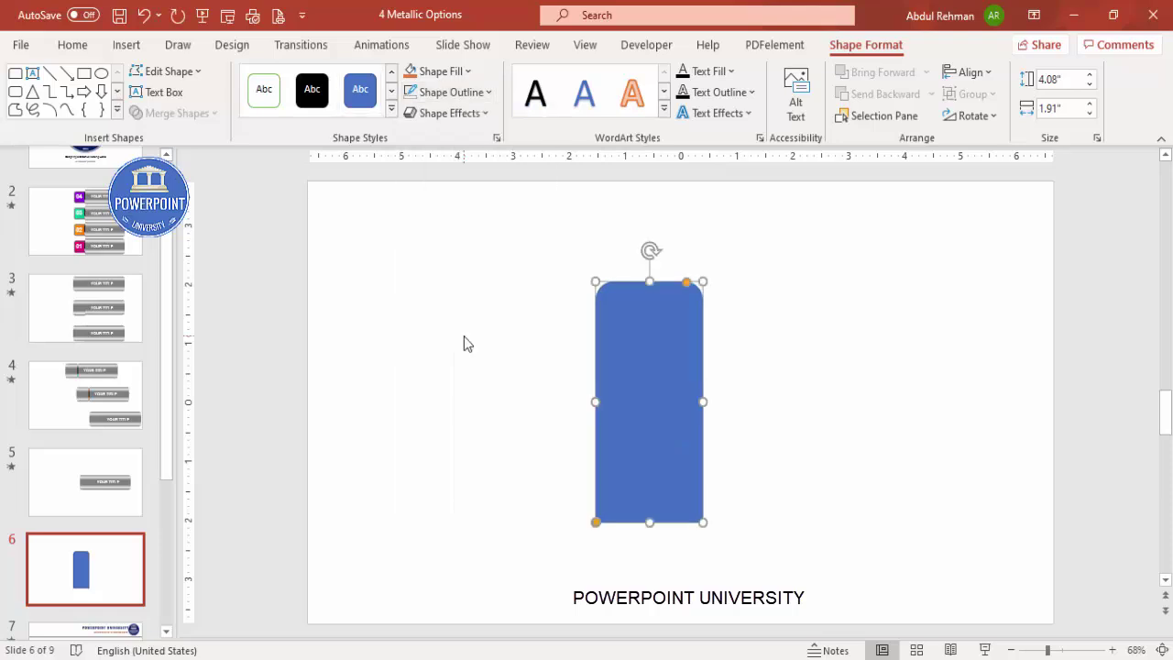
click(986, 119)
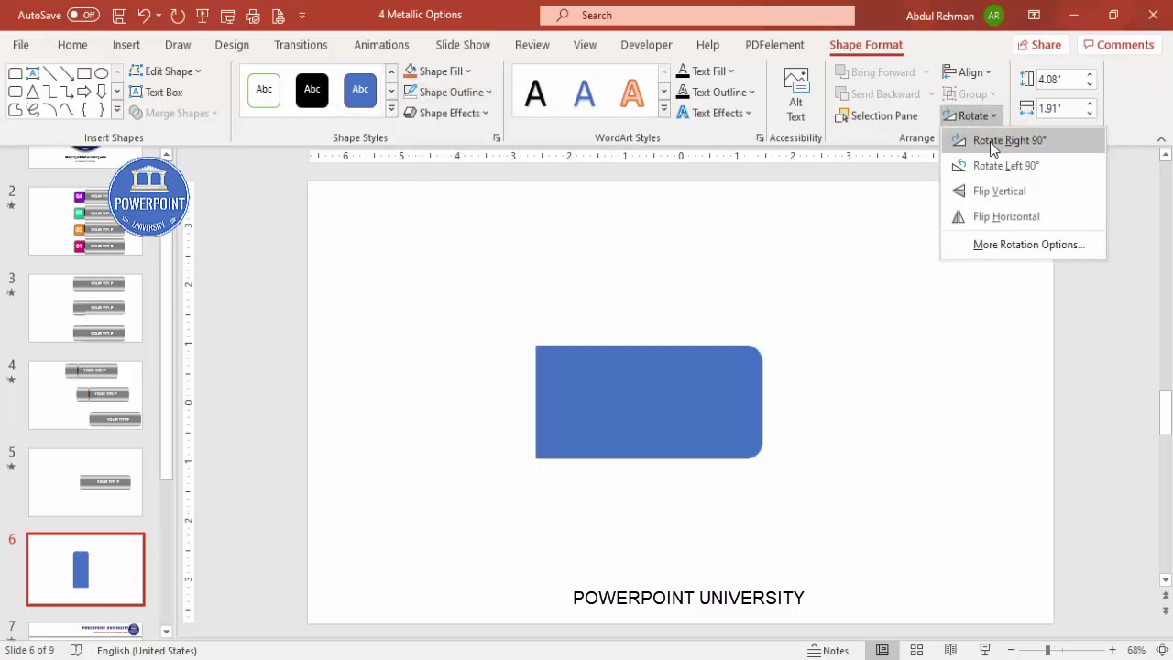
click(992, 140)
Stretch the bar to 4.93" by 1.91" and Ctrl-drag a copy below and left
drag(706, 394, 872, 389)
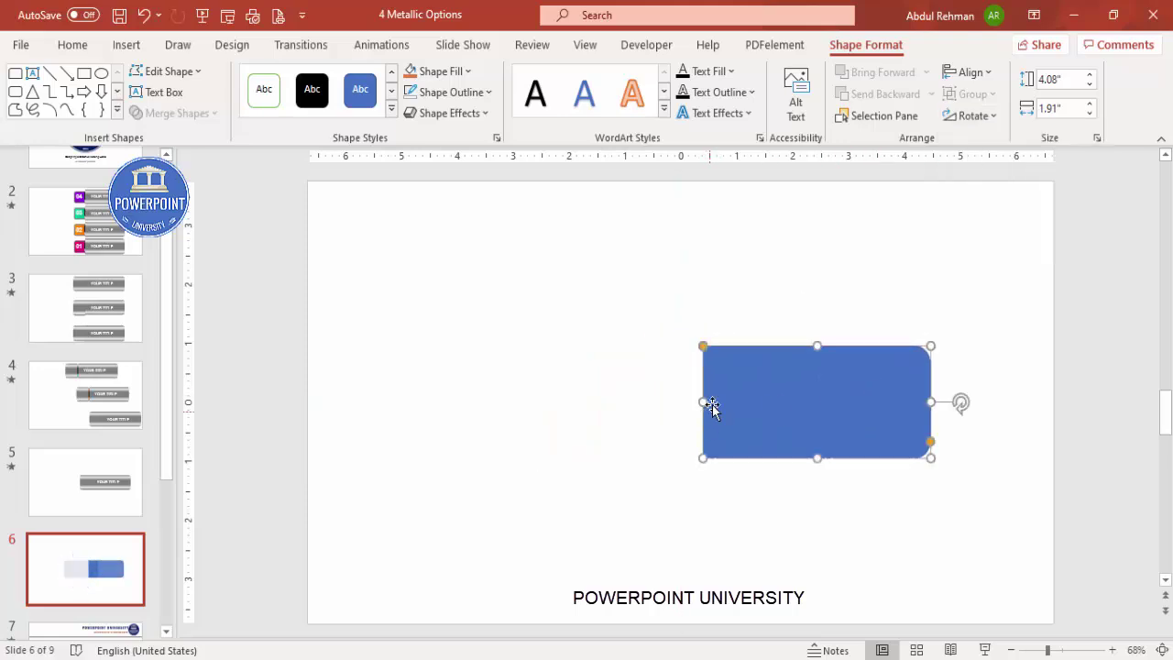
drag(705, 403, 654, 399)
click(801, 516)
drag(779, 421, 778, 389)
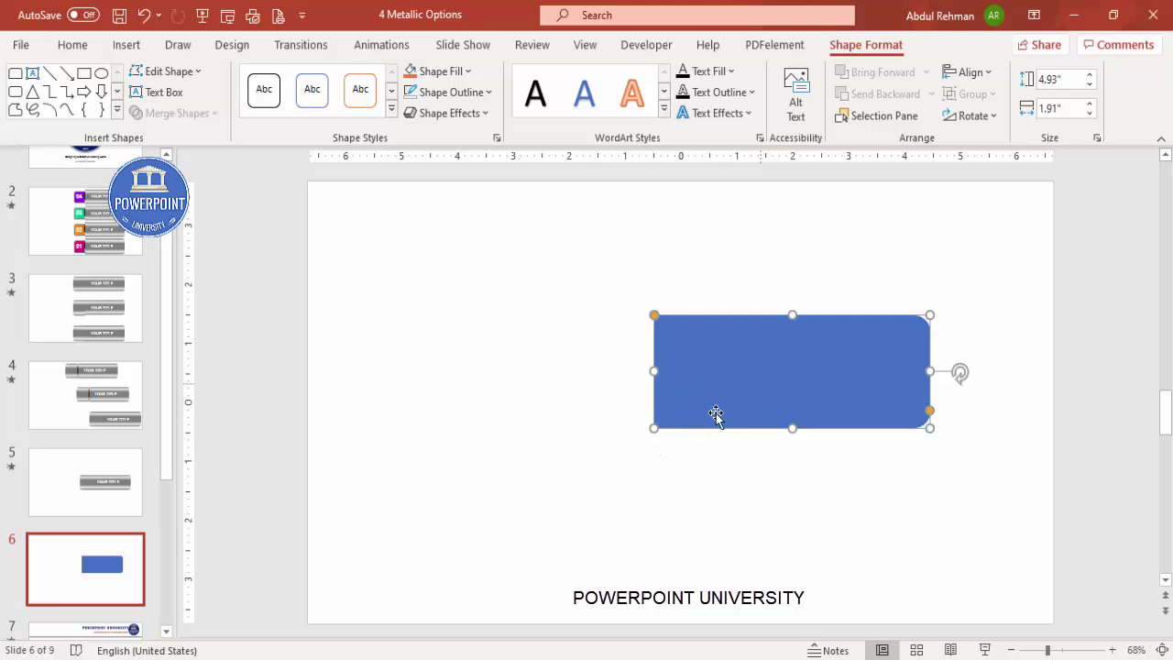
drag(778, 418, 570, 511)
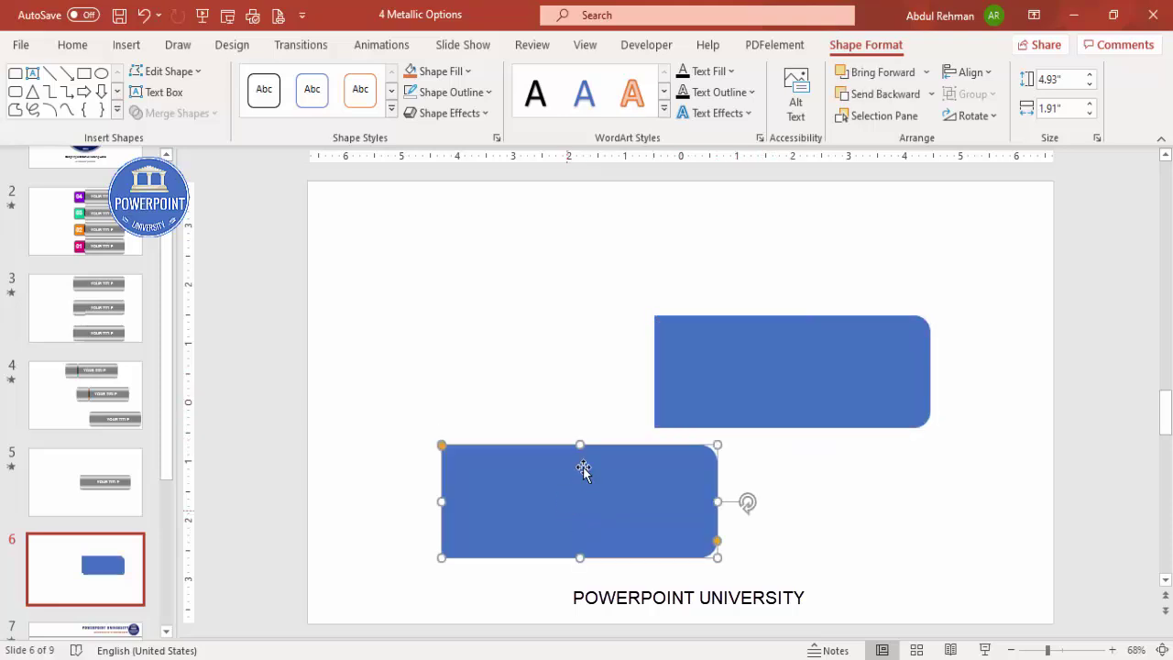
Flip the copy horizontally and shorten it to a 2.06" end cap level beside the wide bar
click(984, 120)
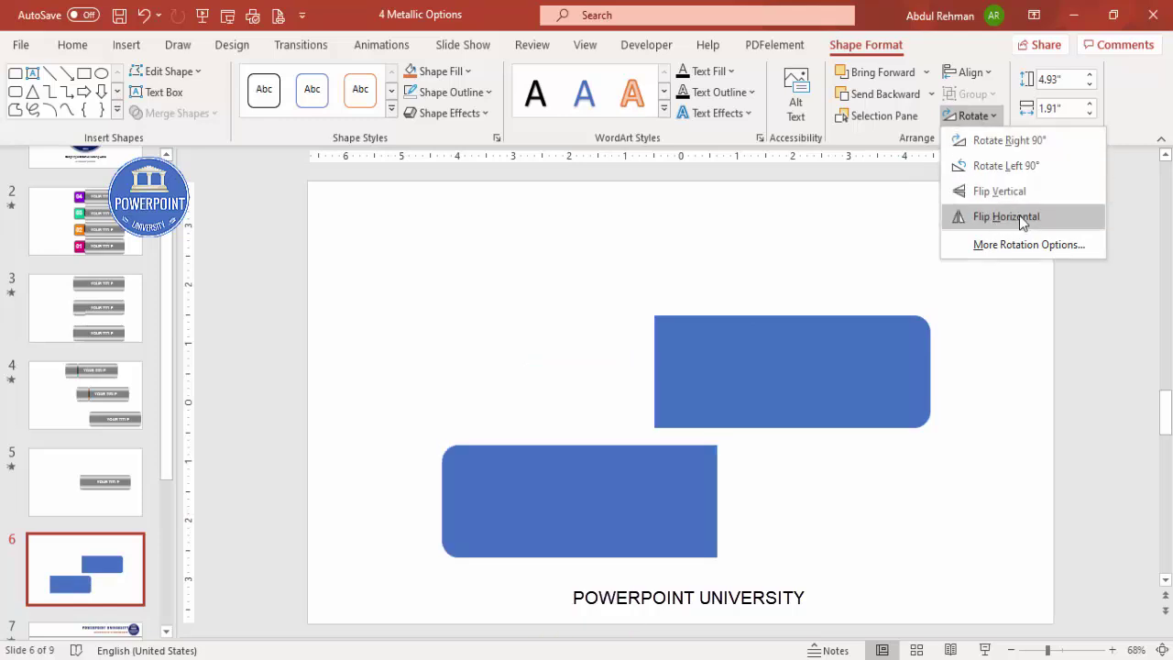
click(1019, 216)
drag(718, 502, 561, 389)
click(613, 468)
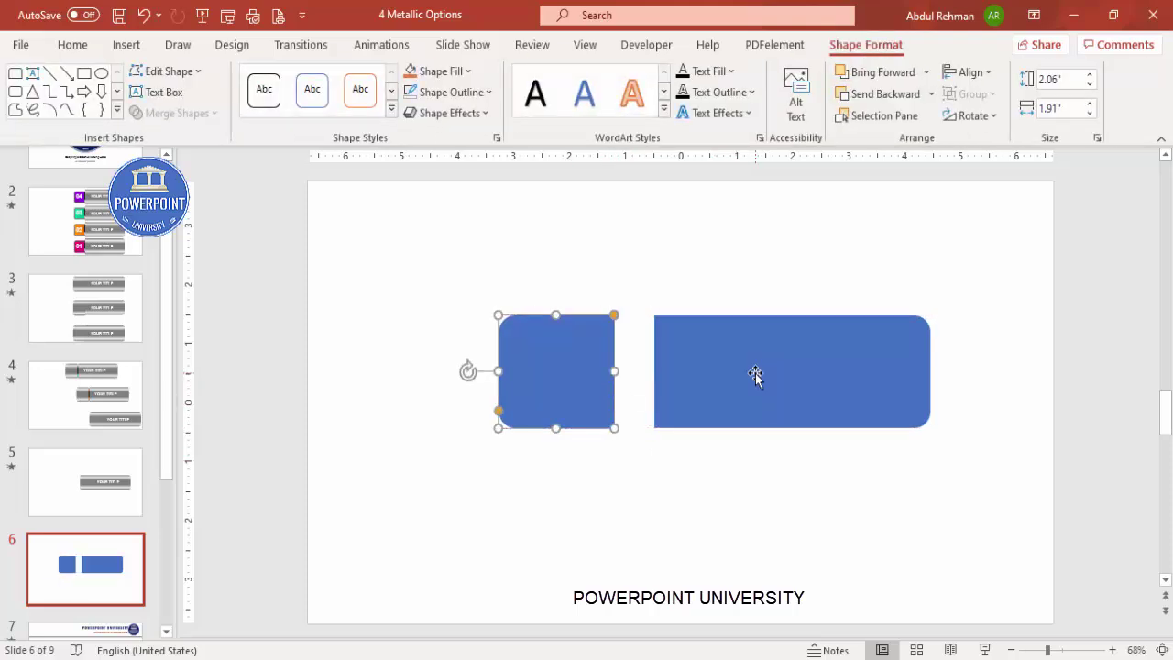
click(729, 361)
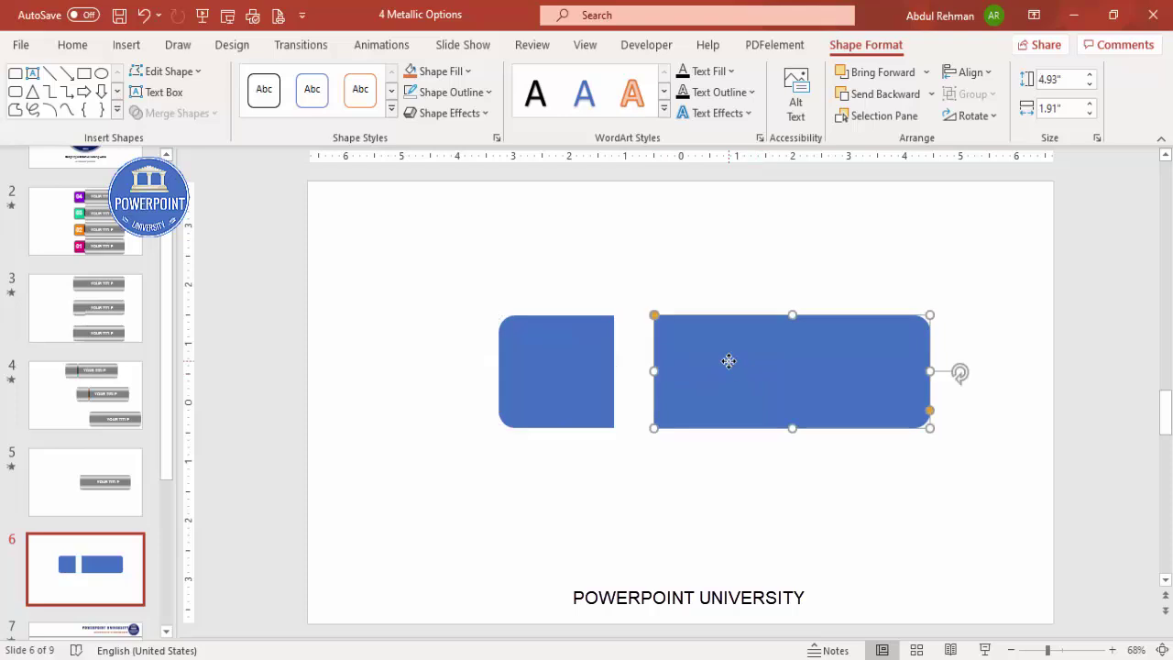
right_click(728, 361)
Give the wide bar a Linear gradient fill with Linear Right direction
click(799, 610)
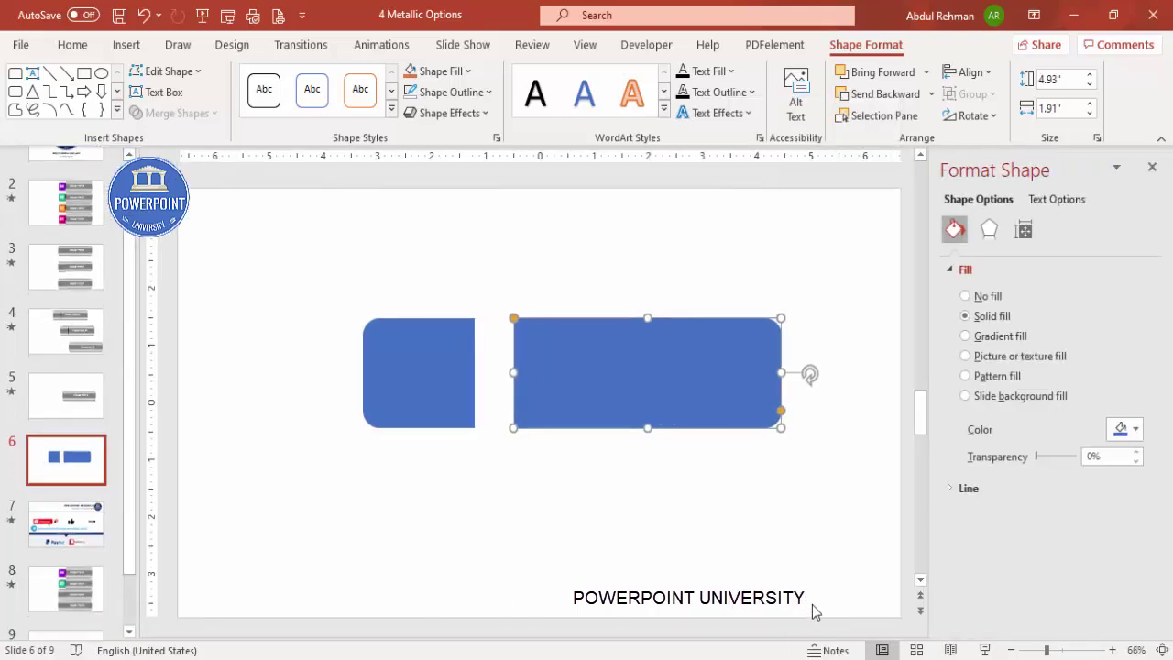
click(1000, 337)
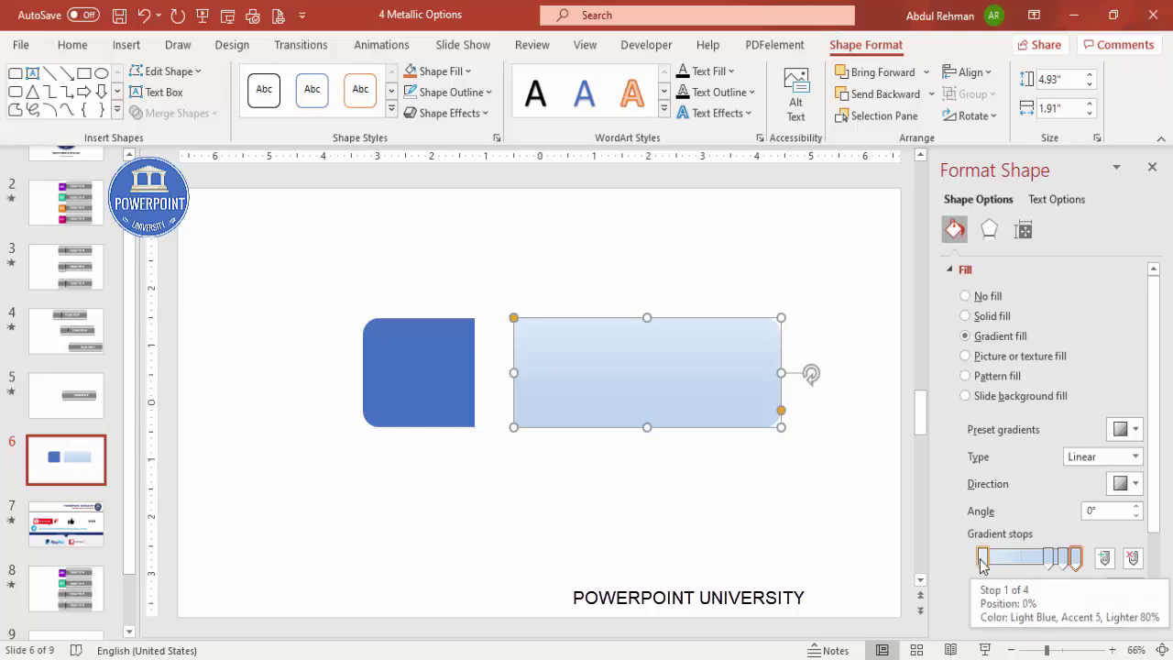
click(1081, 455)
click(1081, 455)
click(1112, 486)
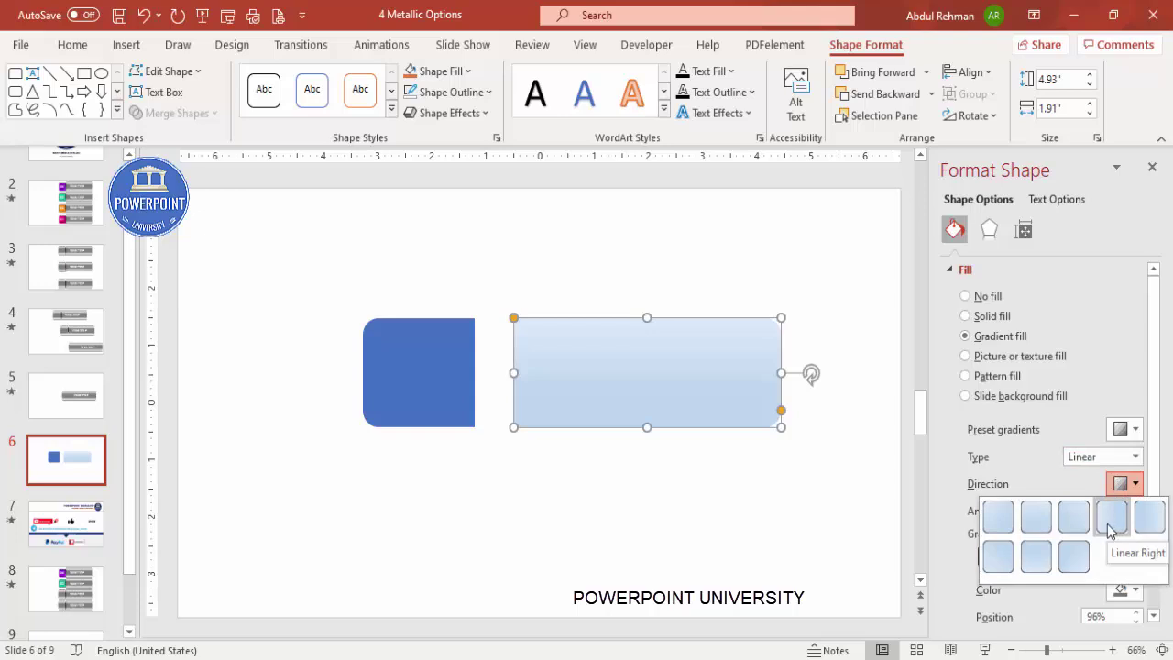
click(1111, 518)
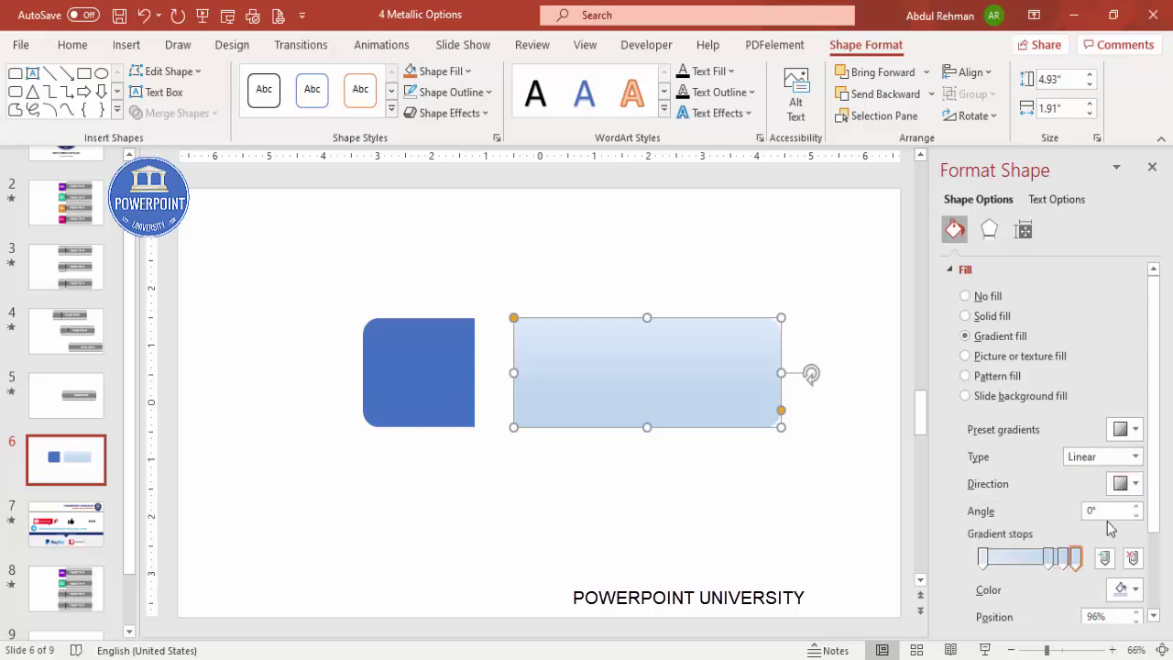
Make the first gradient stop dark grey and the second grey at 49%
click(982, 560)
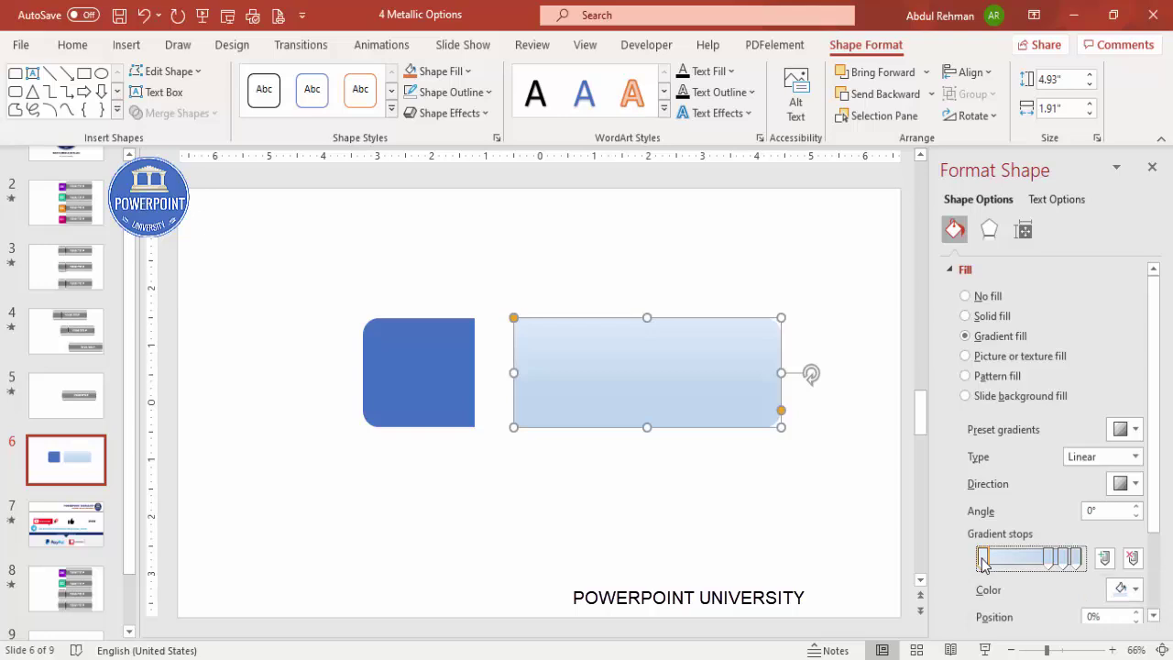
click(1135, 589)
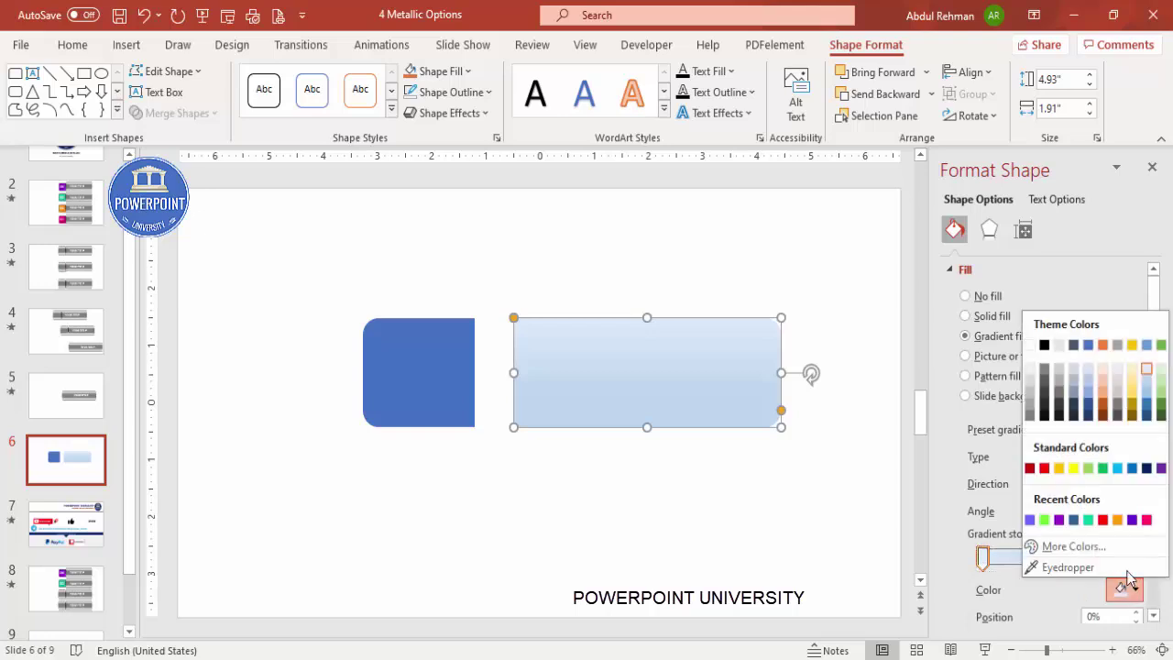
click(1047, 396)
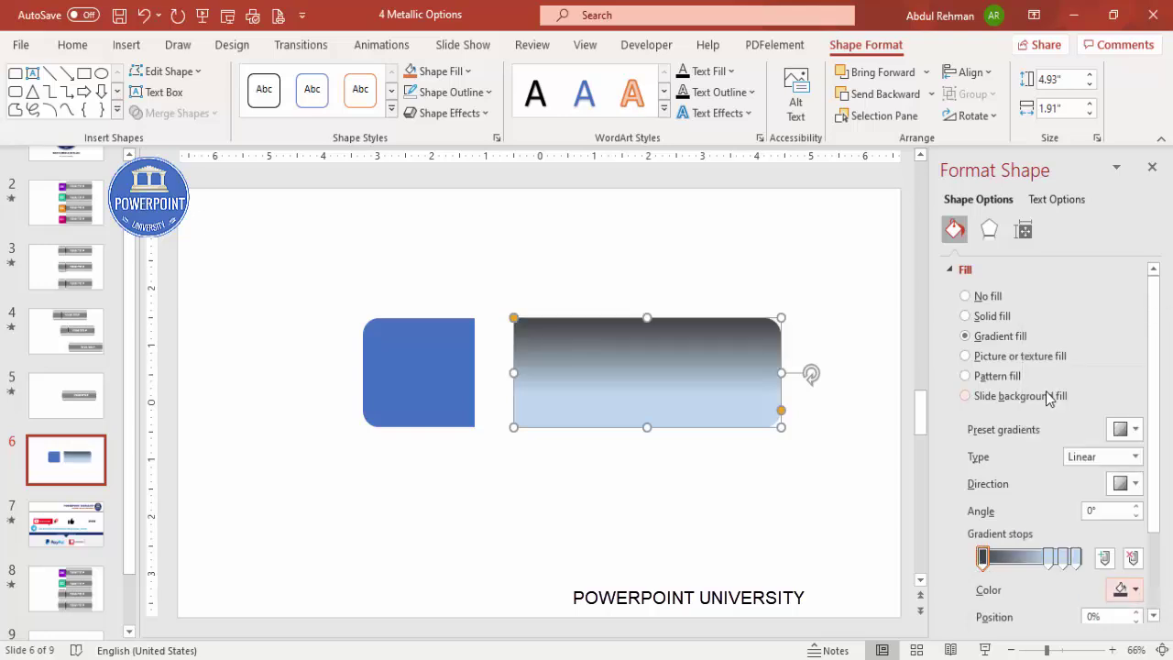
drag(1047, 557, 1029, 557)
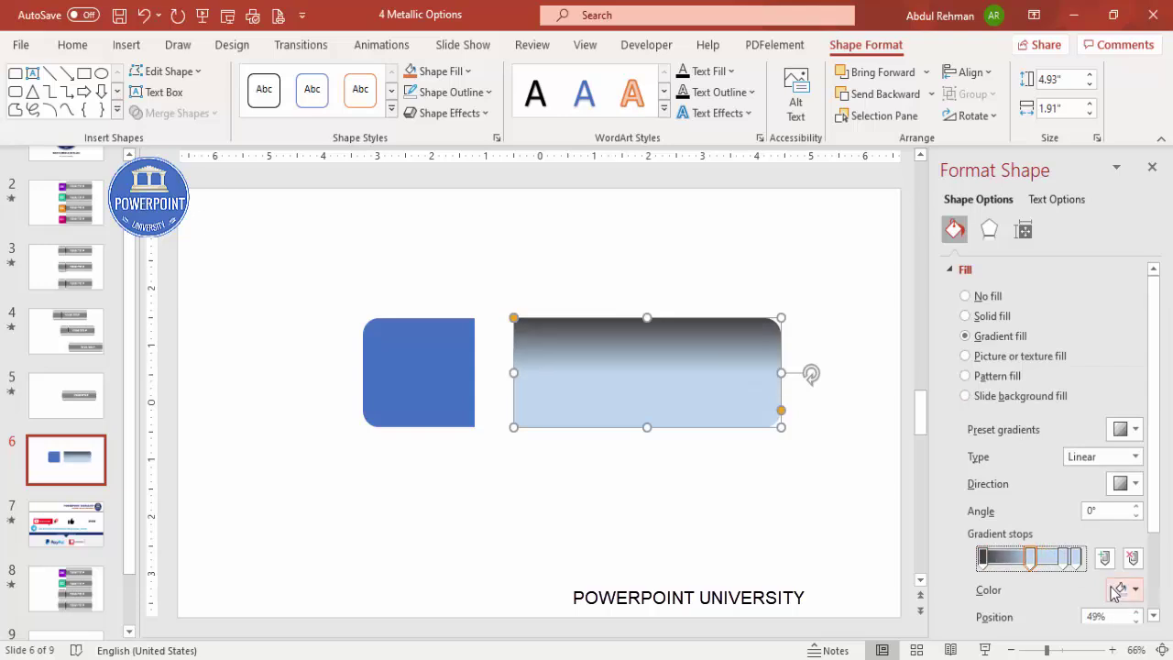
click(1117, 589)
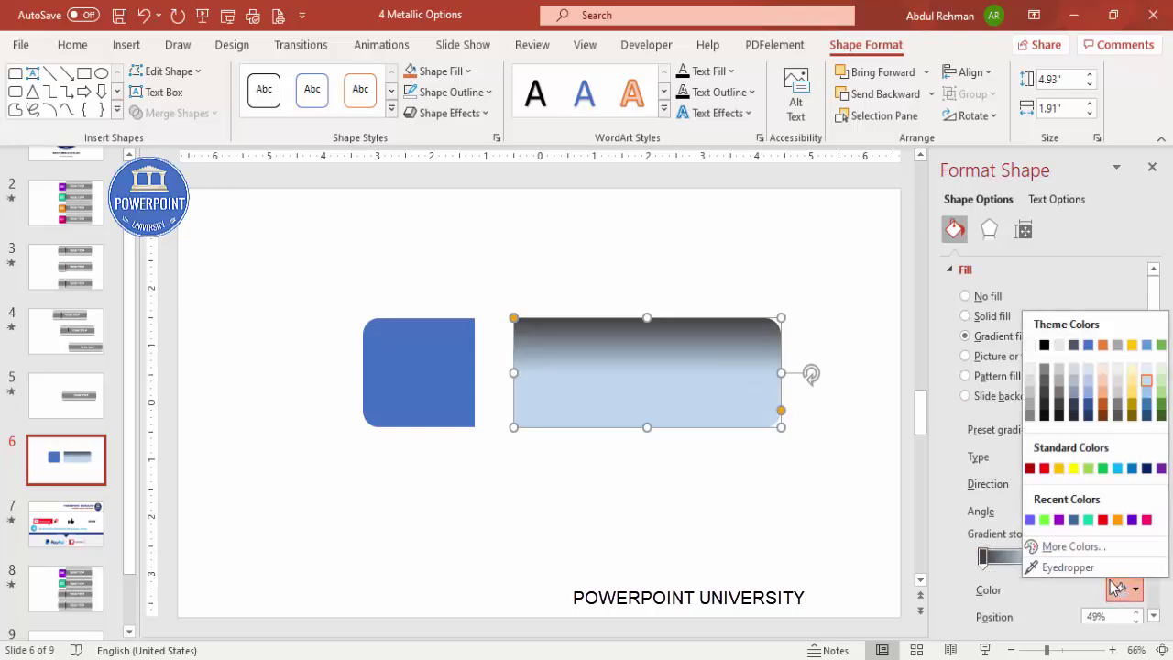
click(1032, 396)
Lighten the 83% stop and move it to 96%, darken the bottom edge, and shift the dark band to about 70%
click(1063, 557)
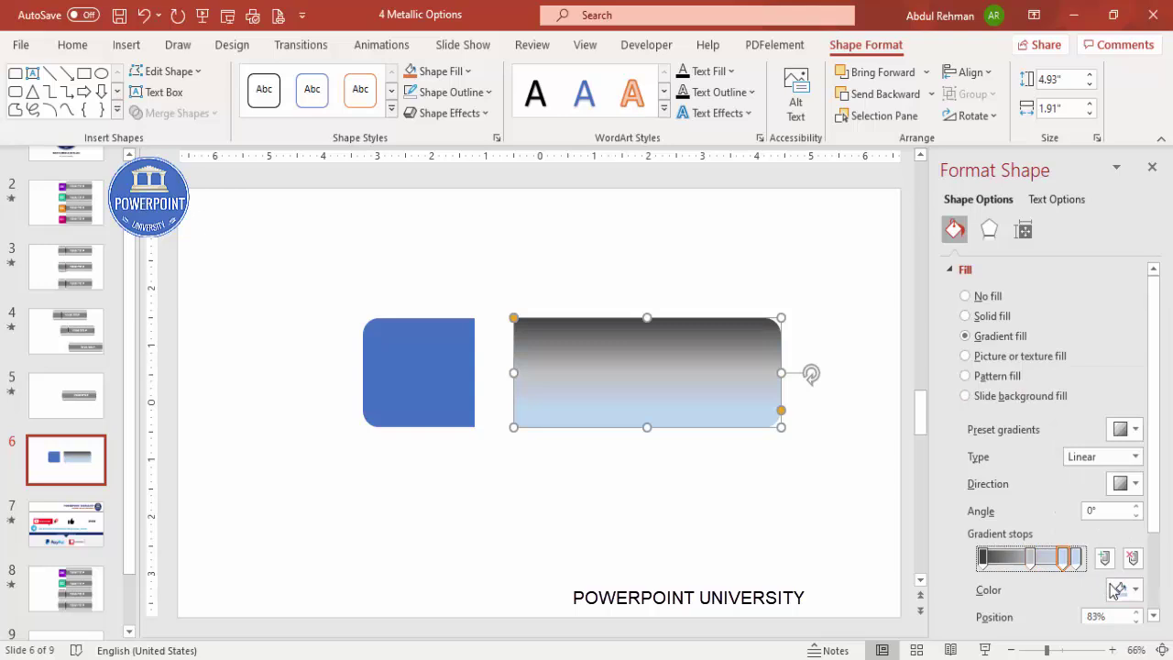
click(1116, 589)
click(1036, 383)
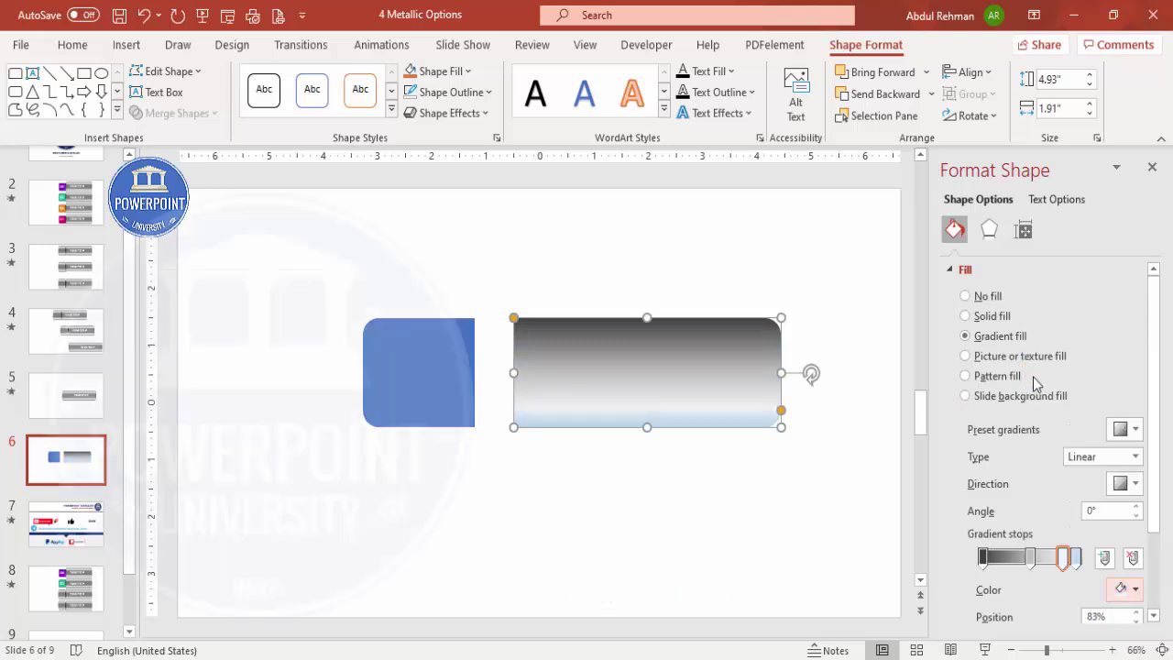
drag(1063, 557, 1076, 557)
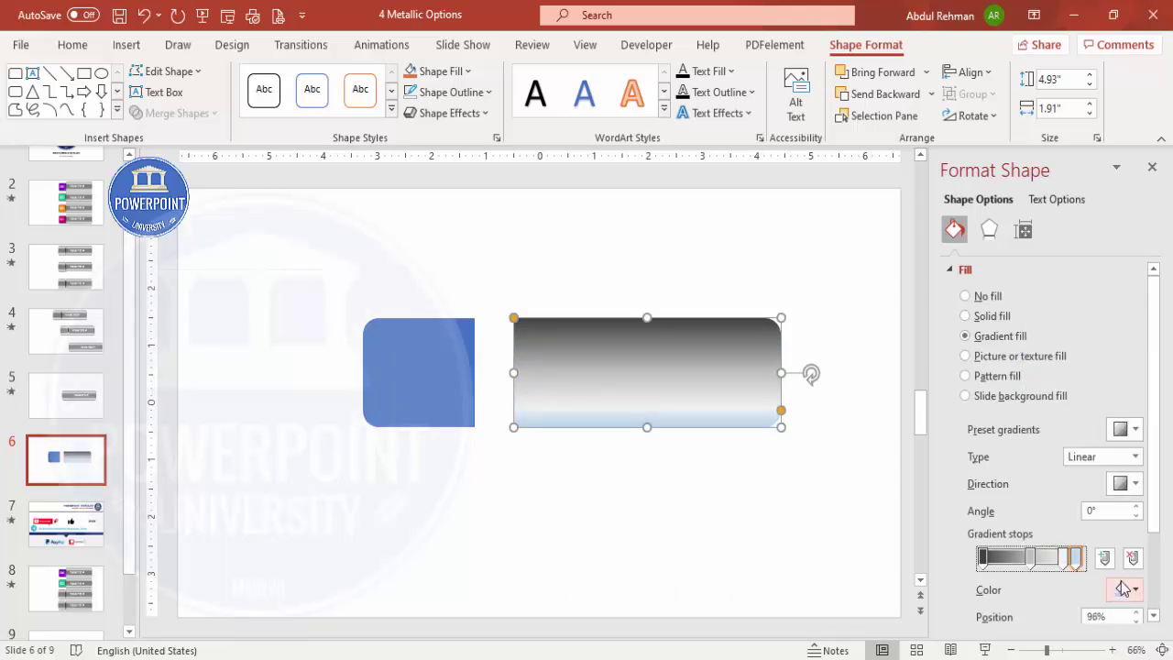
click(1122, 589)
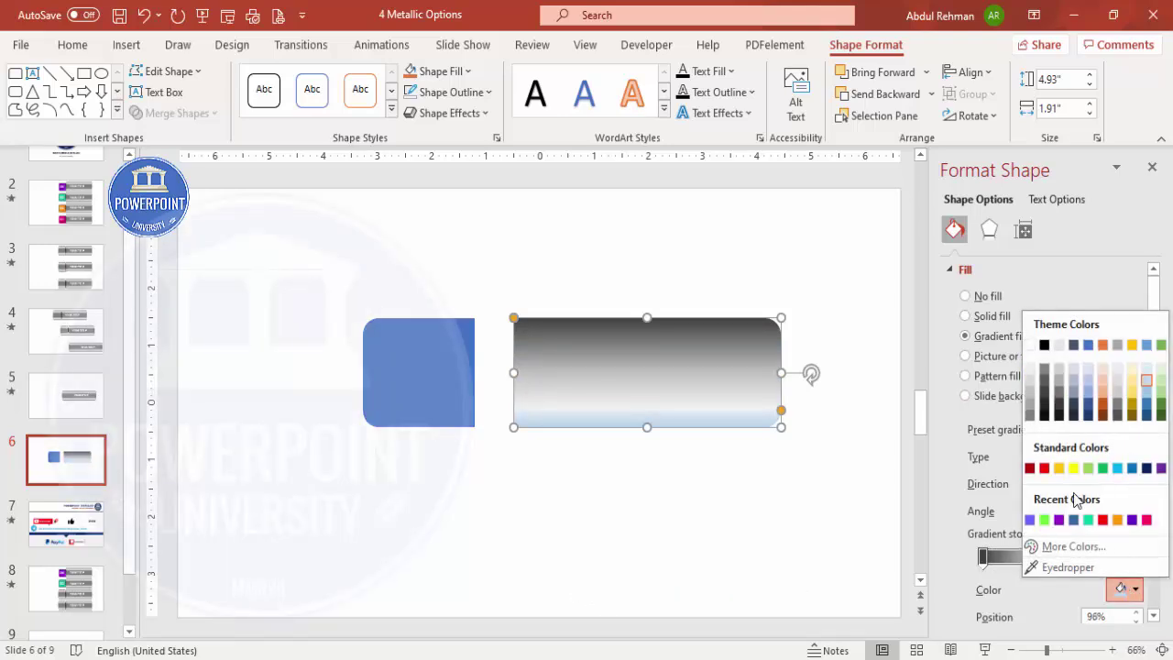
click(1043, 395)
click(1024, 557)
drag(1063, 557, 1050, 561)
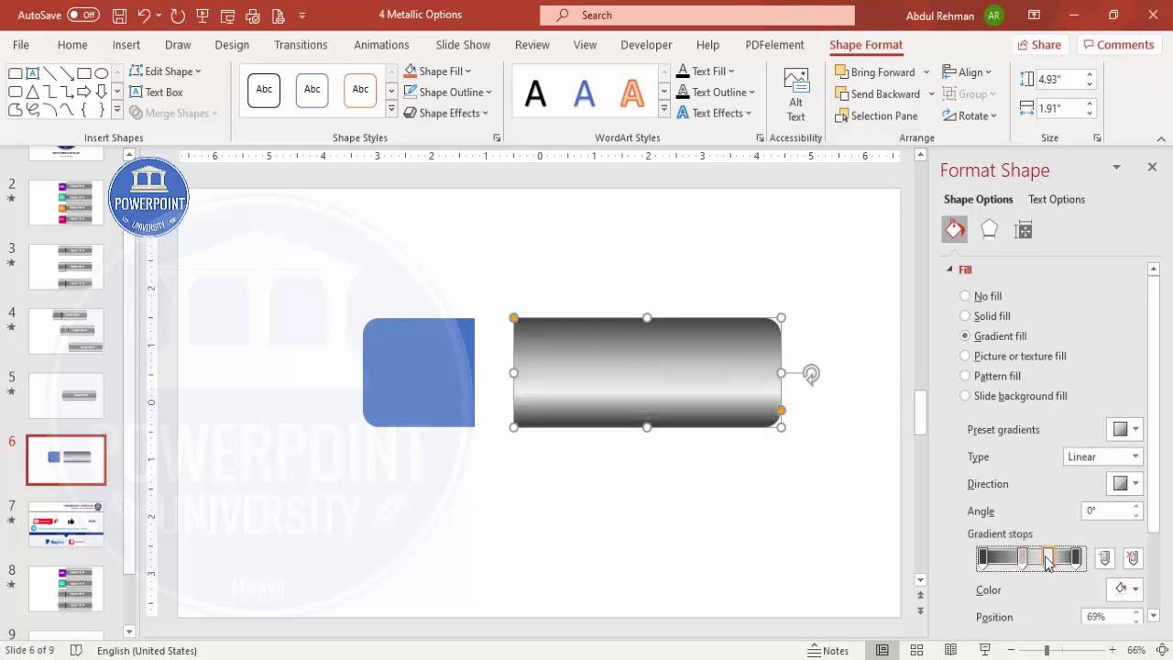
Nudge a gradient stop to refine the light band and check the chrome look
click(793, 547)
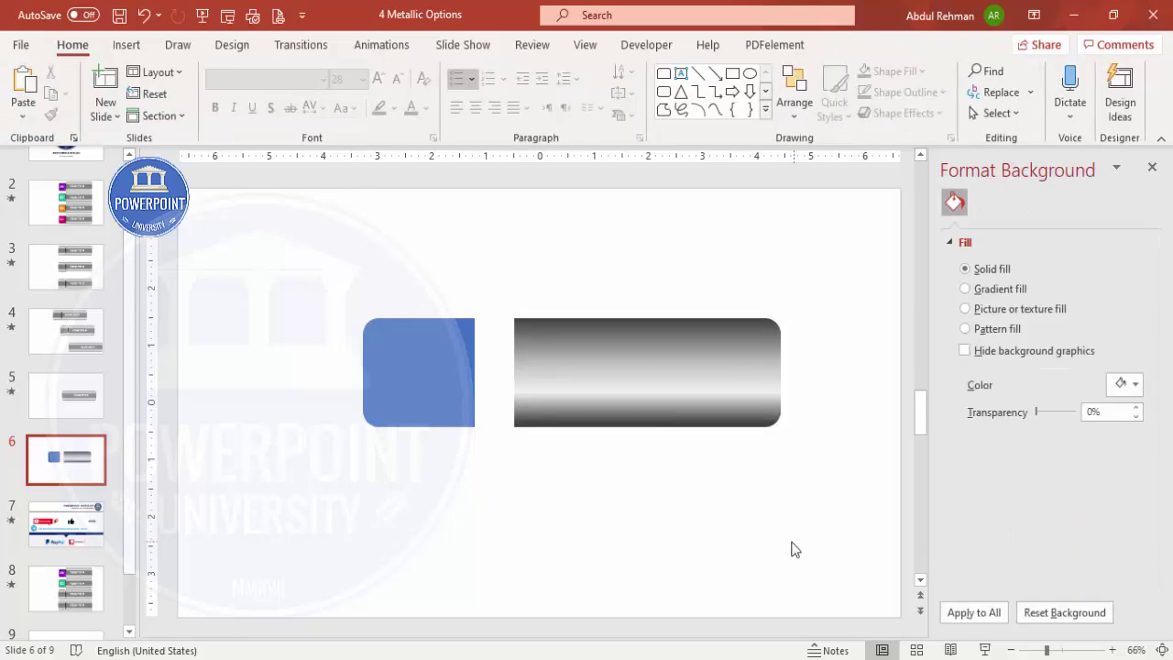
click(699, 388)
drag(1019, 557, 1045, 563)
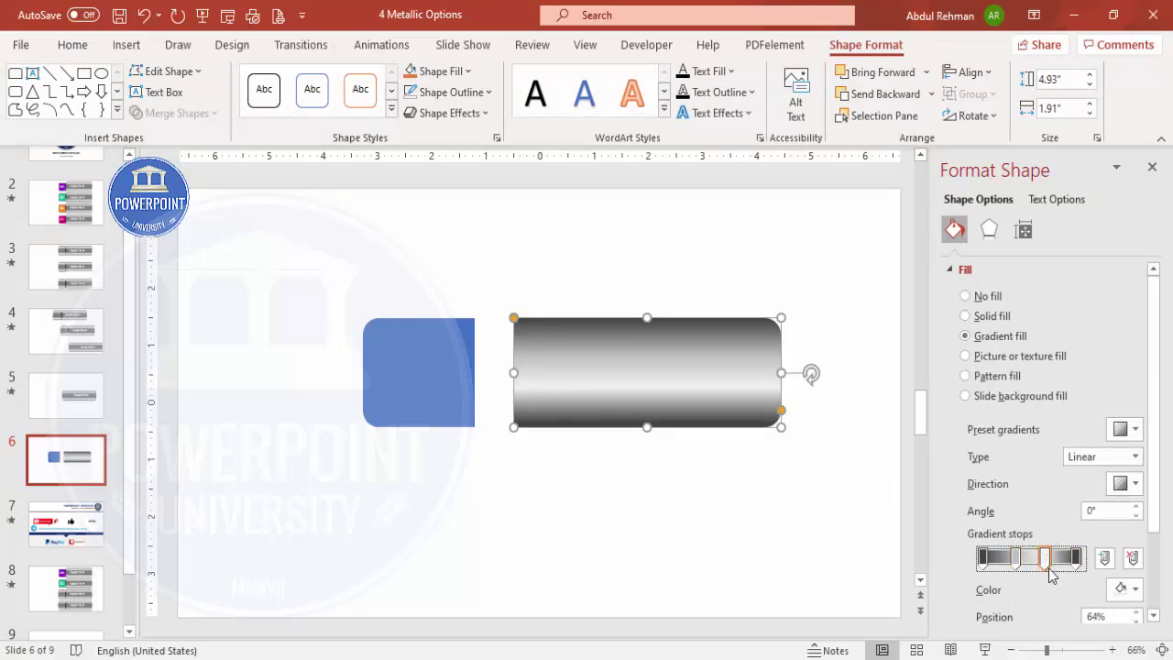
click(671, 502)
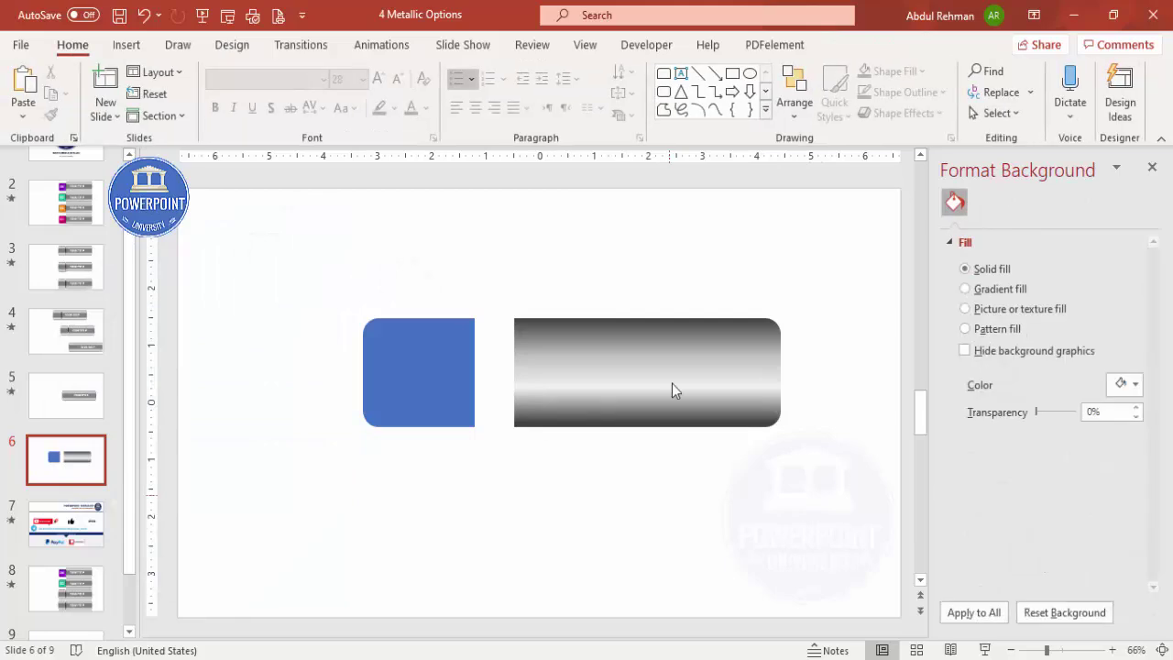
click(625, 343)
click(989, 230)
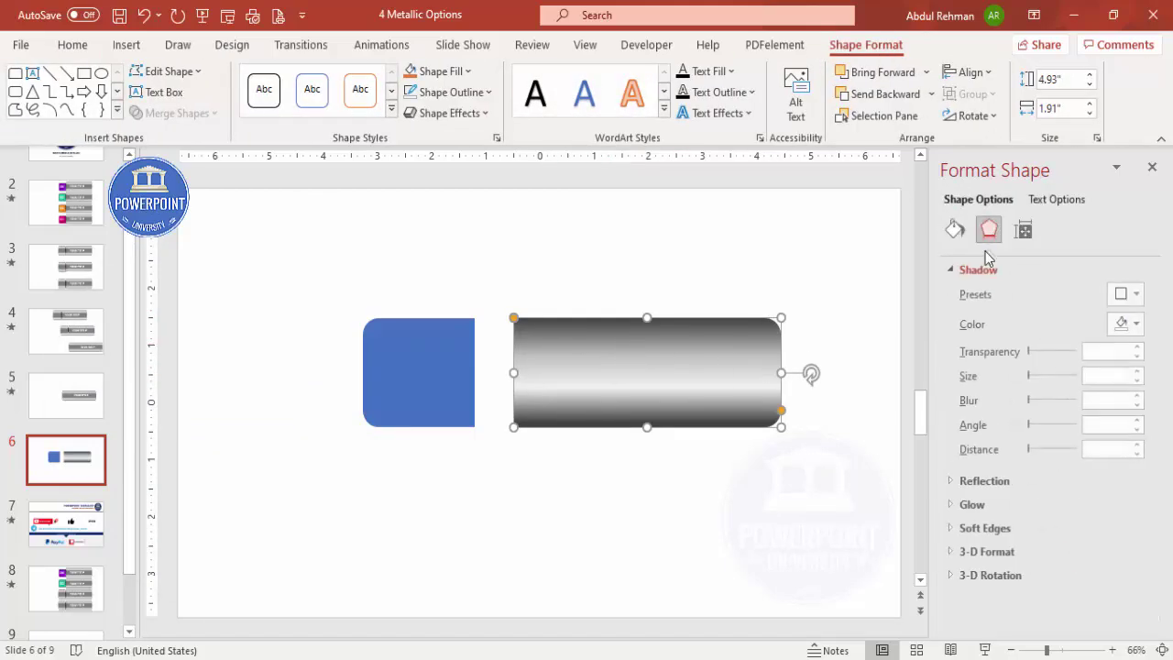
Apply an Outer Offset: Bottom shadow to the bar and raise its distance to 5 pt
click(1125, 295)
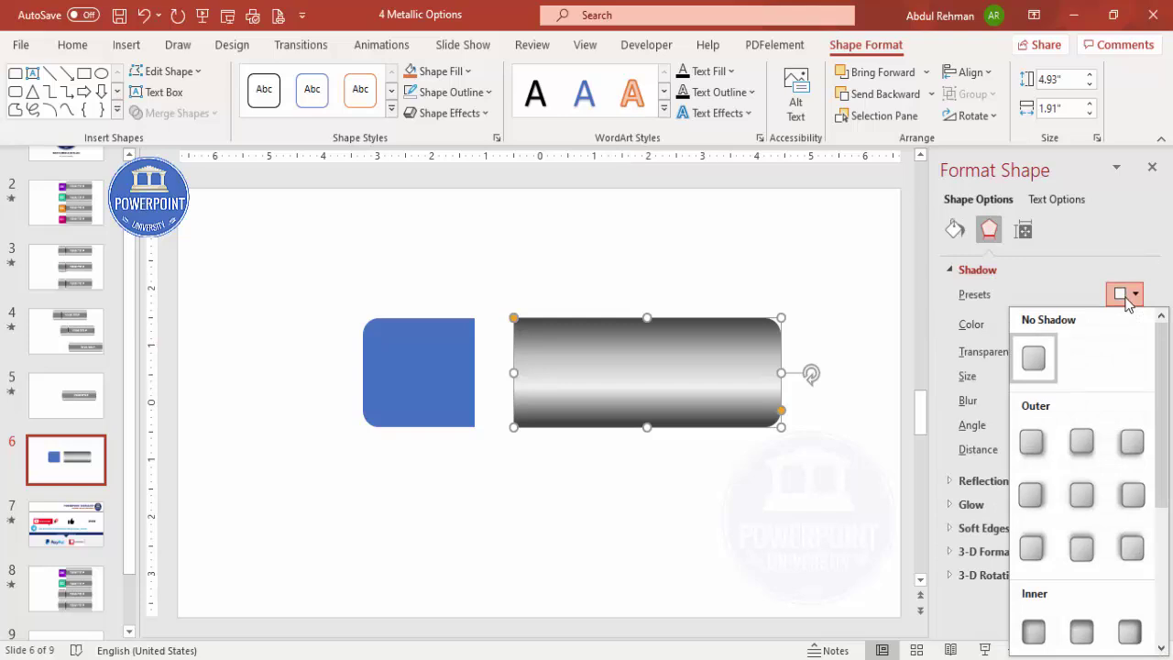
click(1082, 445)
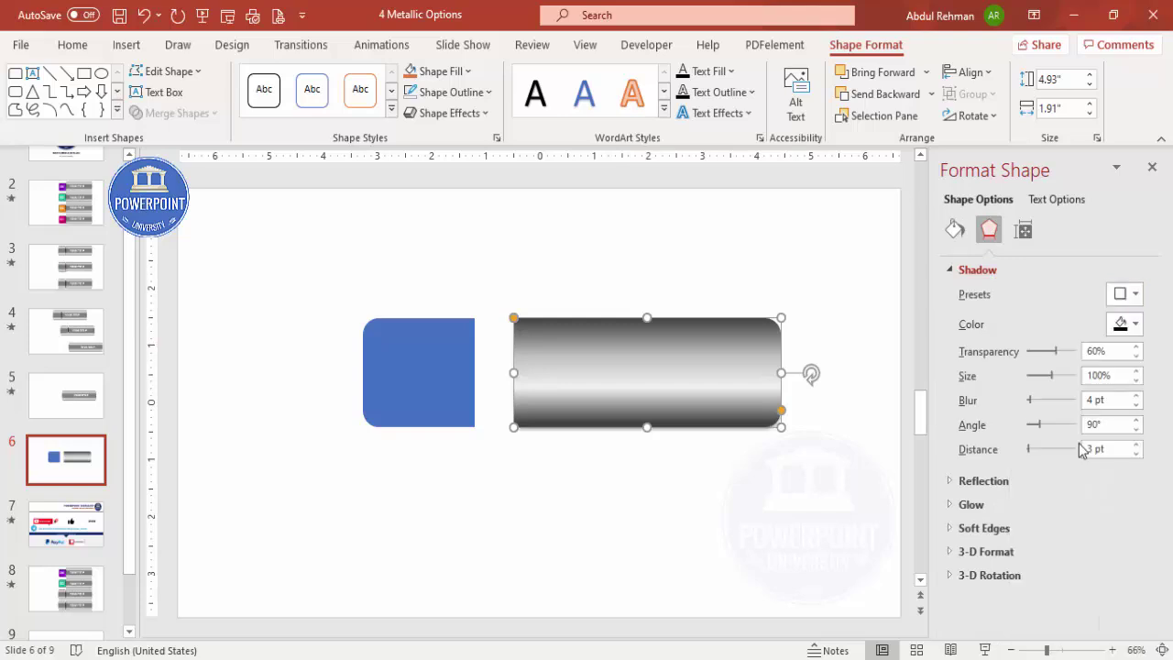
click(1136, 444)
click(1136, 444)
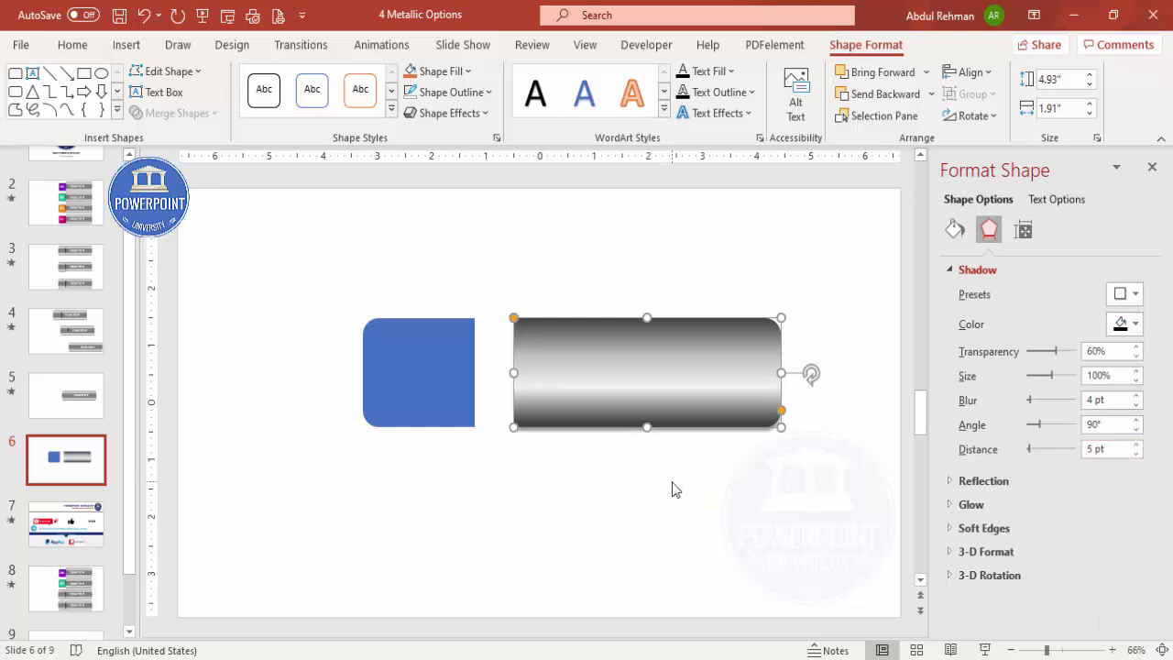
click(696, 491)
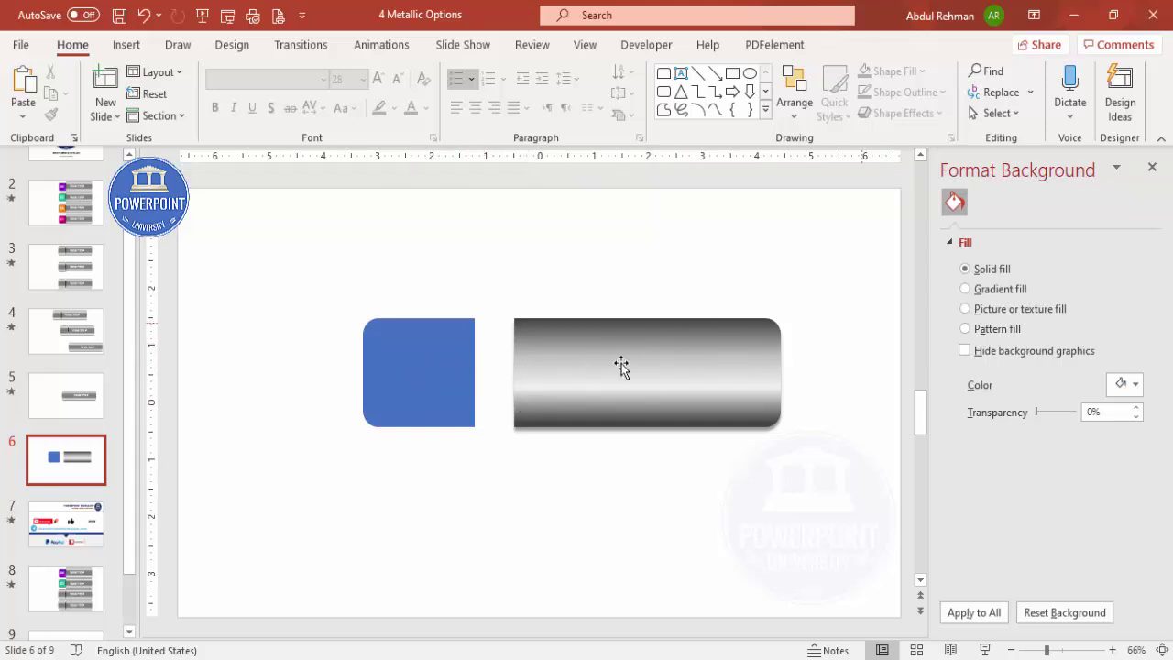
Move the blue square against the bar and give it a Spin emphasis animation
drag(418, 376, 454, 368)
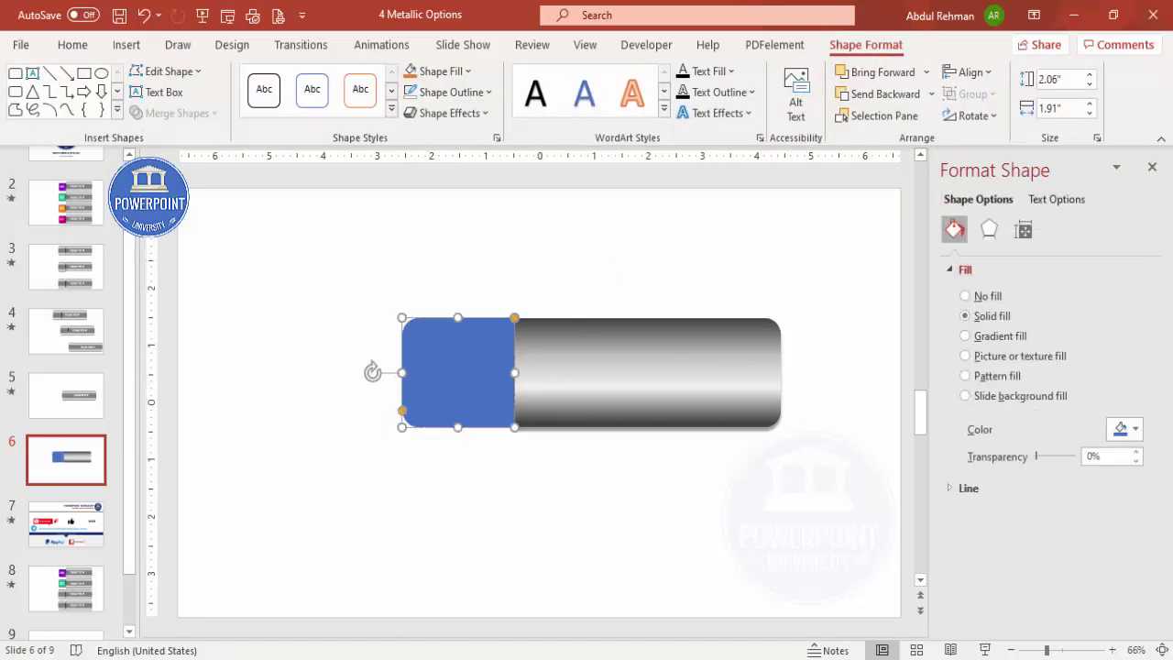
click(1151, 169)
click(376, 45)
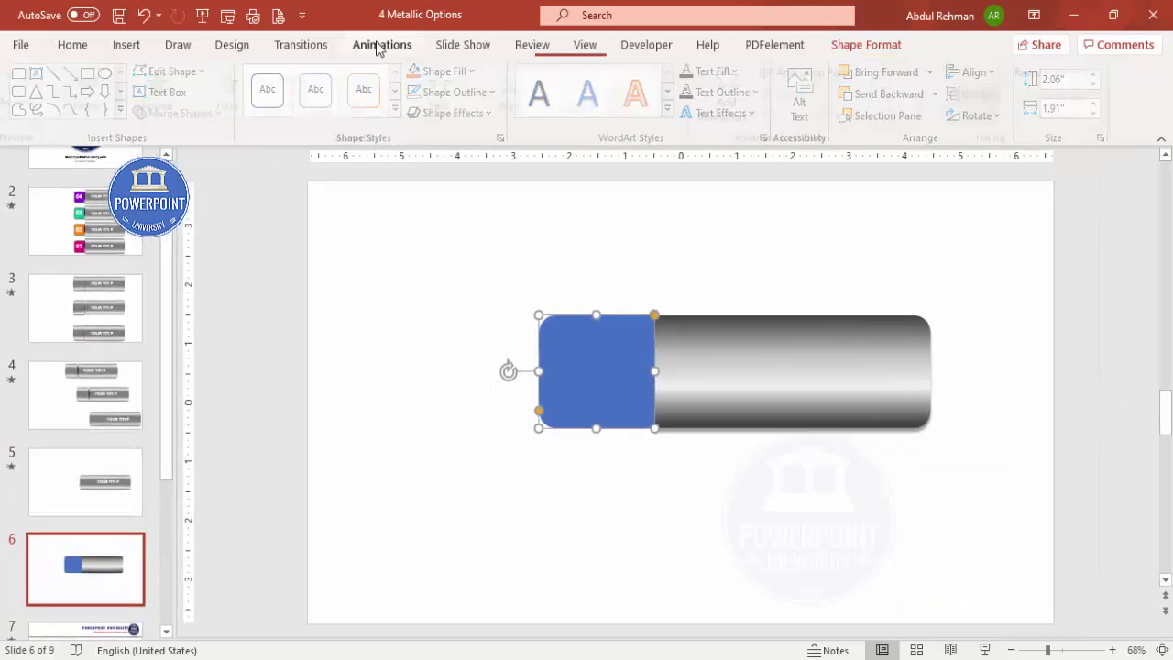
click(820, 73)
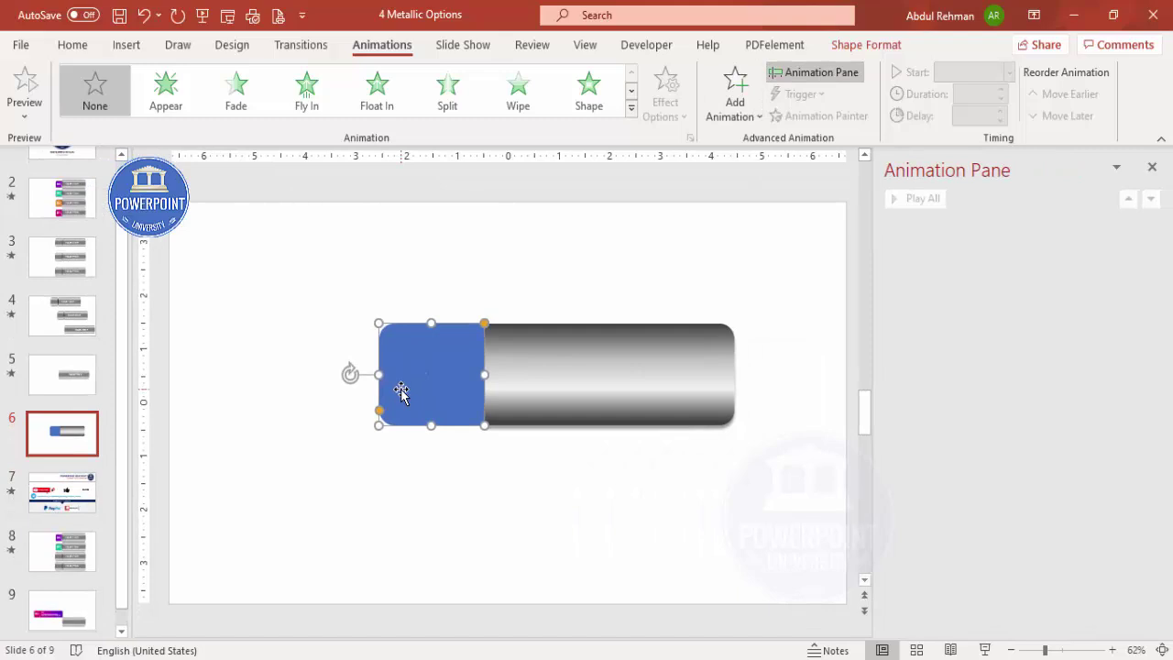
click(742, 114)
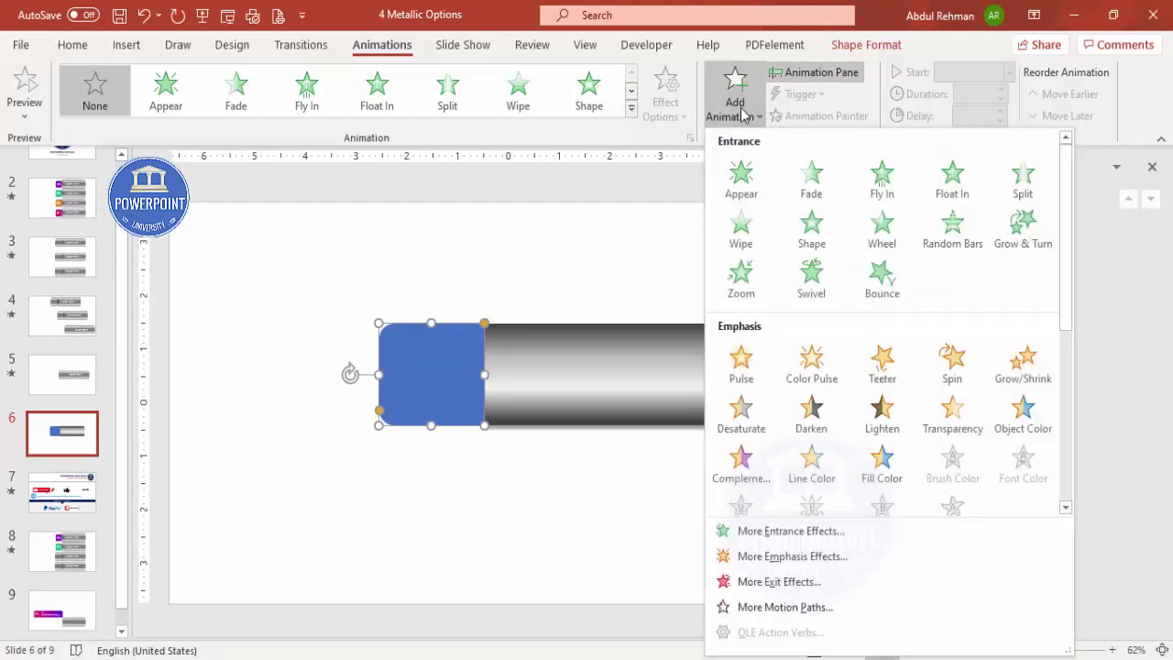
click(952, 362)
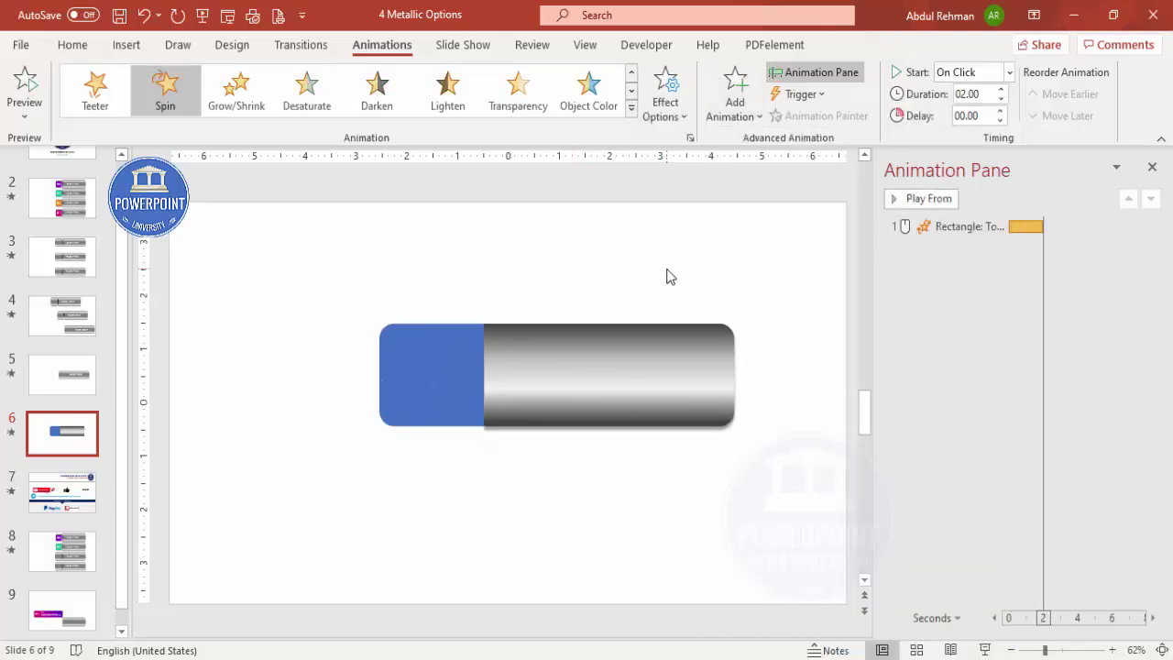
click(990, 228)
double_click(979, 231)
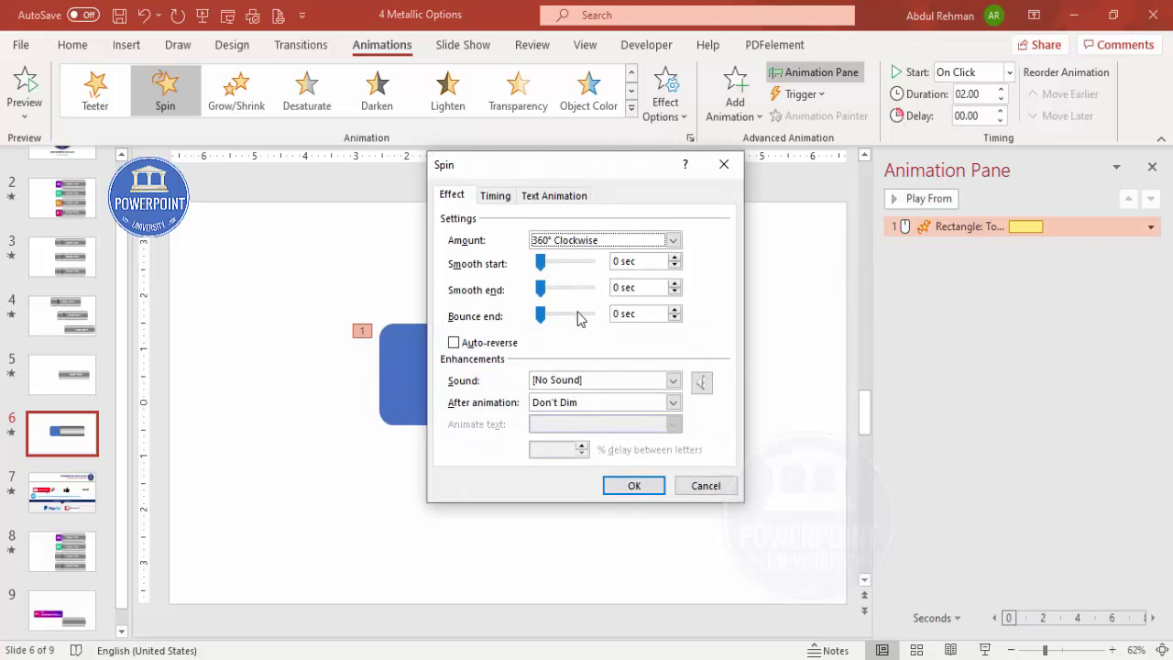
Set the blue square's Spin amount to a custom 90° clockwise and confirm it
click(674, 240)
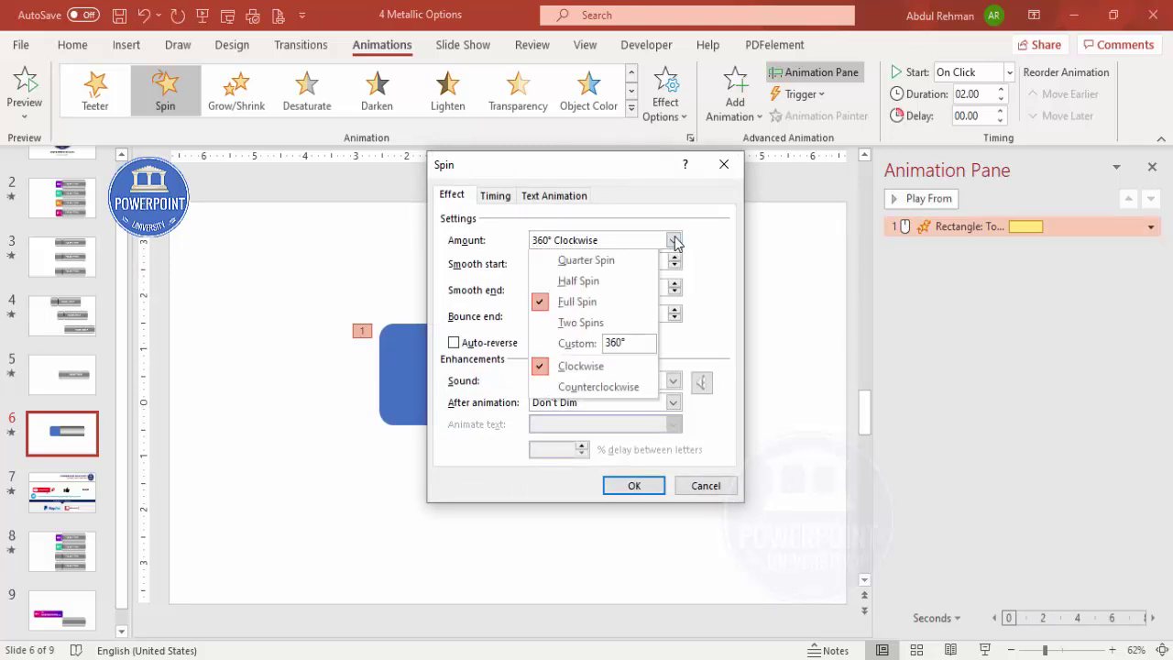
click(632, 343)
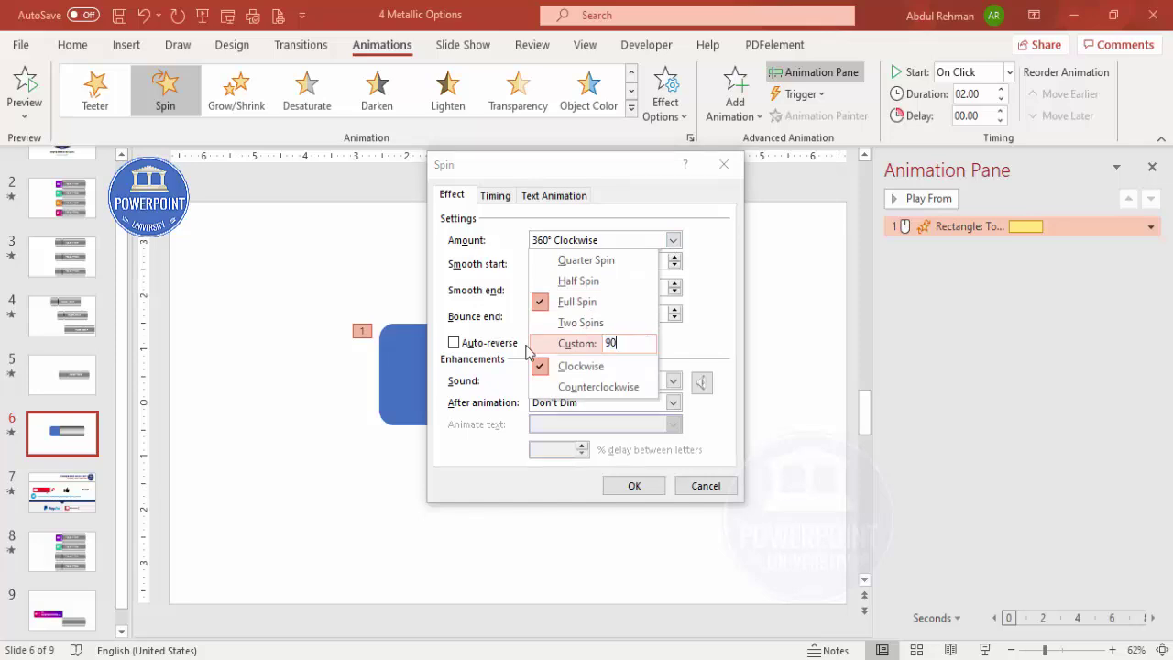
key(Return)
click(634, 485)
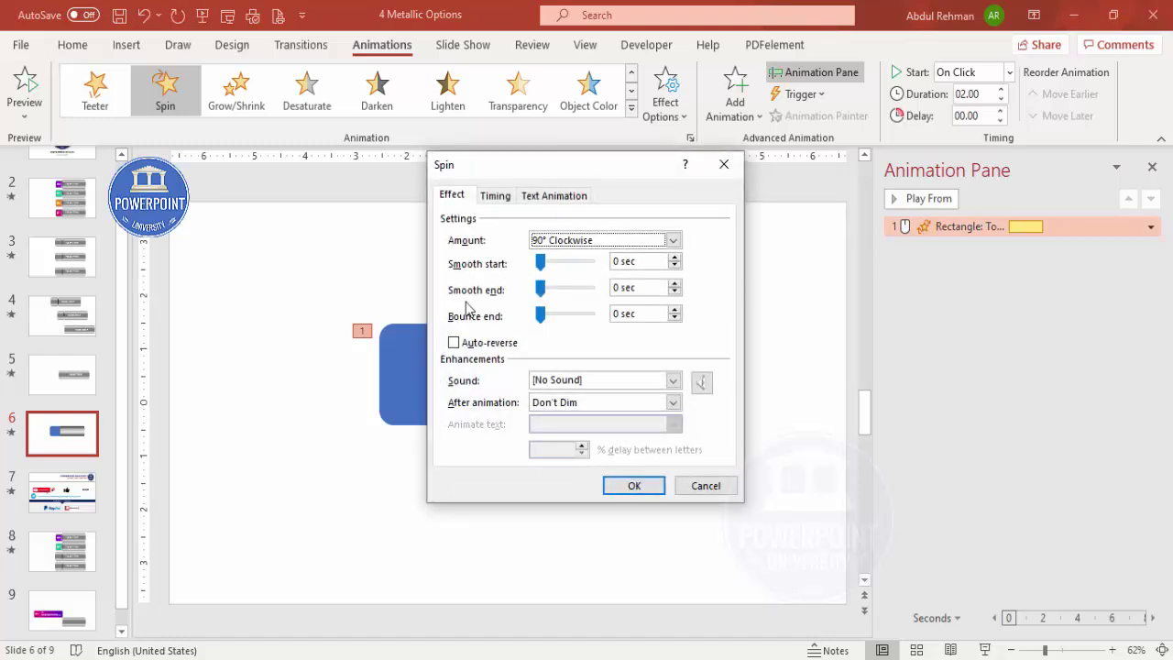
click(705, 485)
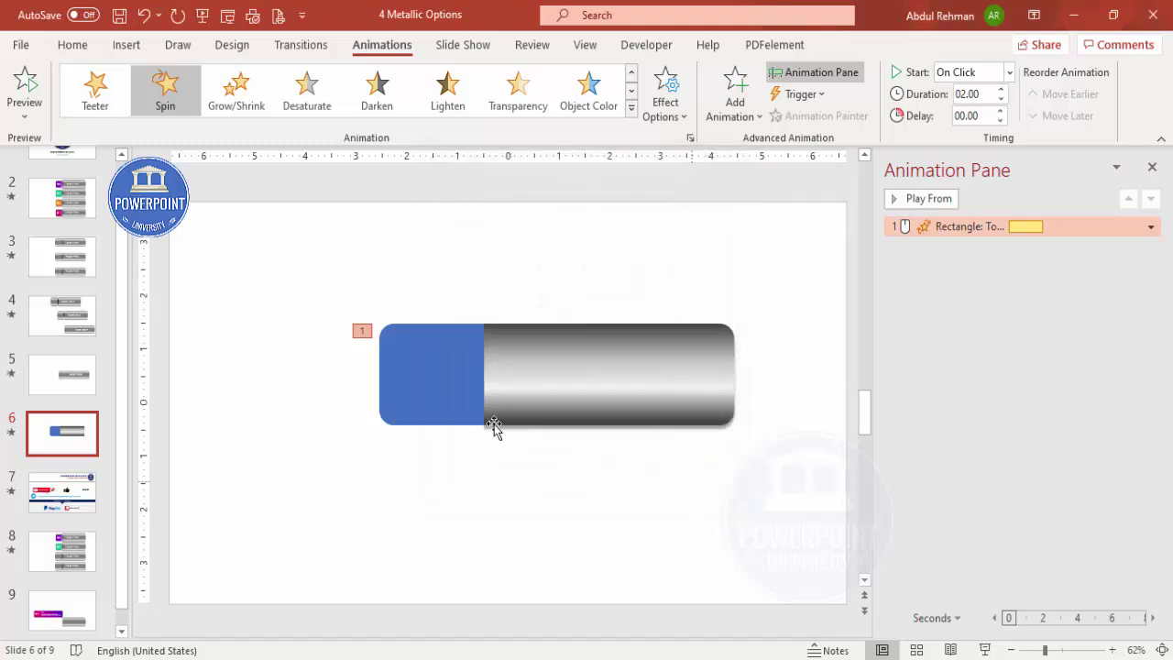
Move the blue square left, duplicate it with Ctrl+D below-right, and flip the copy horizontally
click(427, 352)
drag(406, 348, 273, 350)
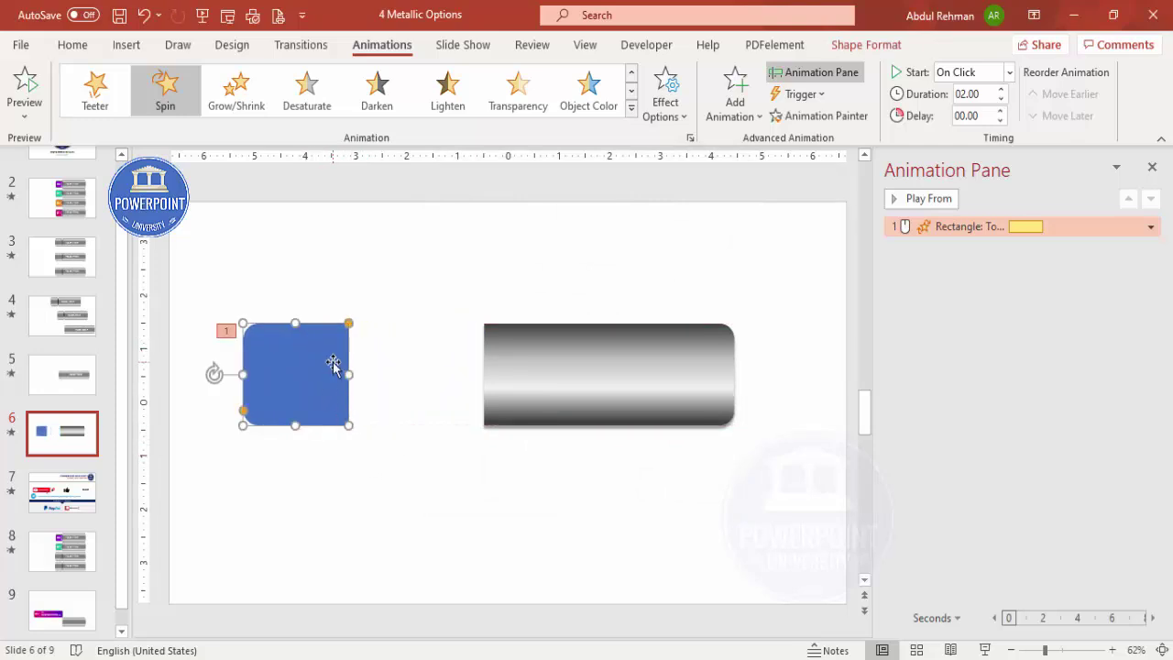
key(ctrl+d)
drag(324, 369, 422, 456)
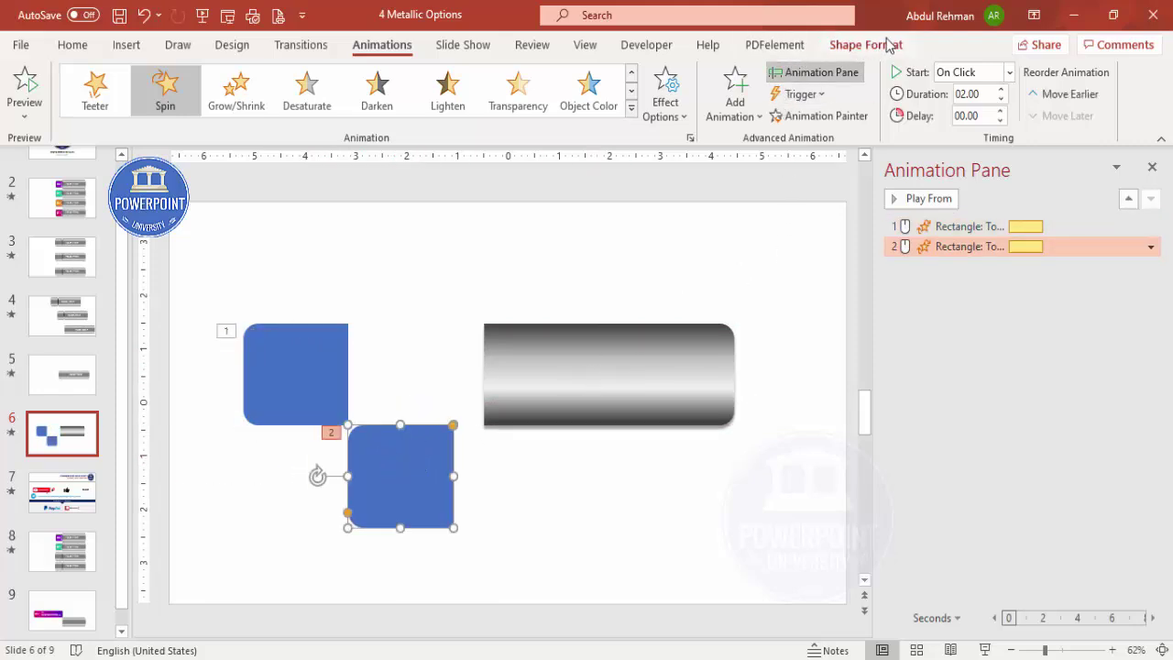
click(866, 44)
click(972, 116)
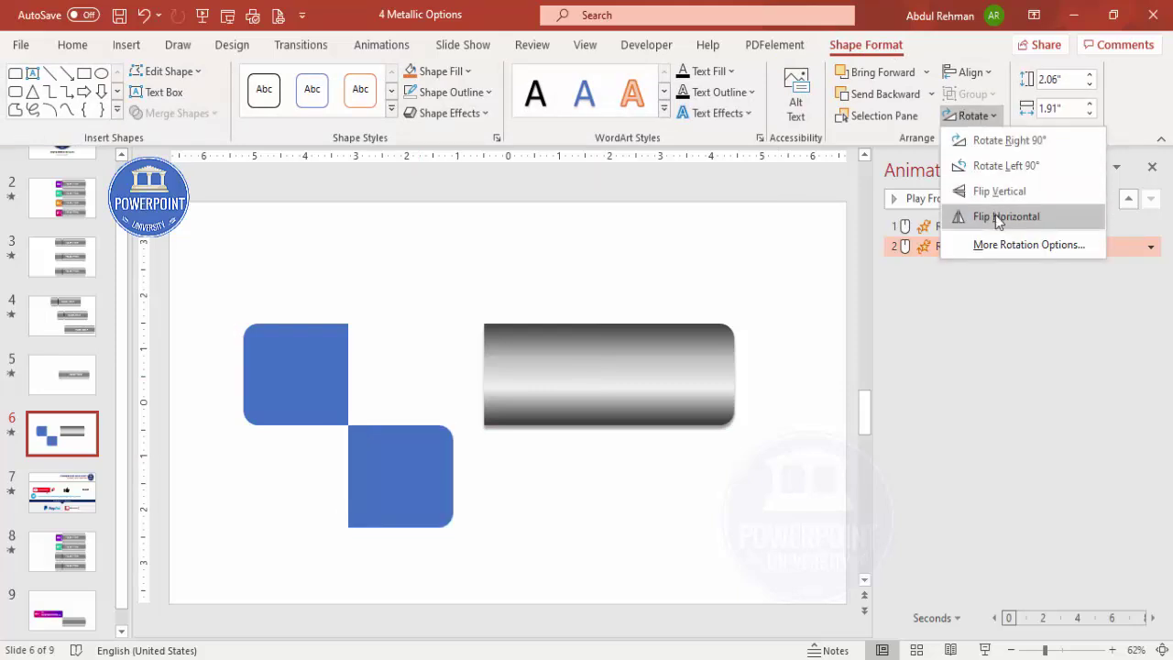
click(995, 215)
click(328, 432)
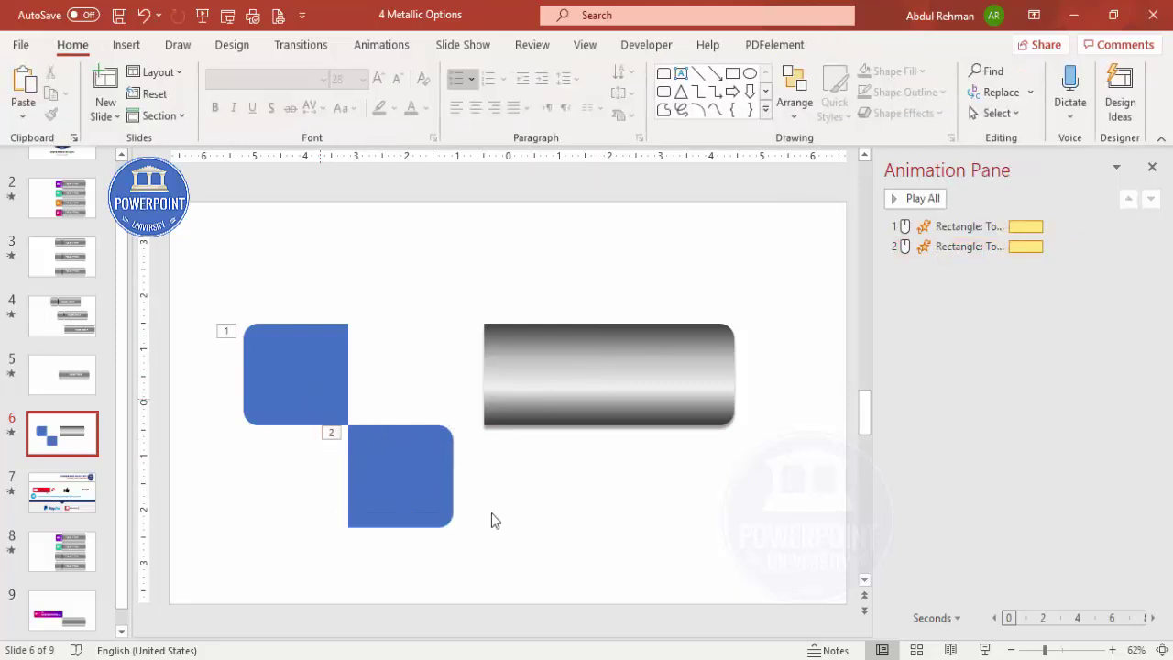
Align both blue squares along the guide and group them with Ctrl+G
click(285, 353)
shift+click(443, 455)
drag(443, 455, 395, 466)
click(562, 528)
click(319, 389)
shift+click(427, 473)
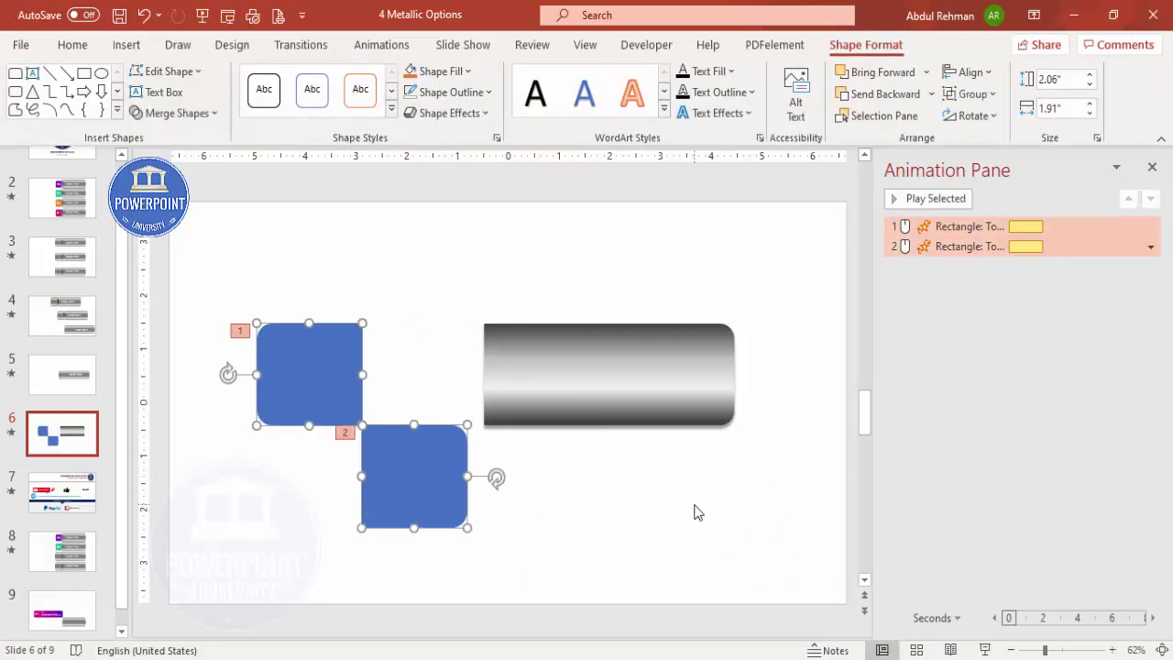
key(ctrl+g)
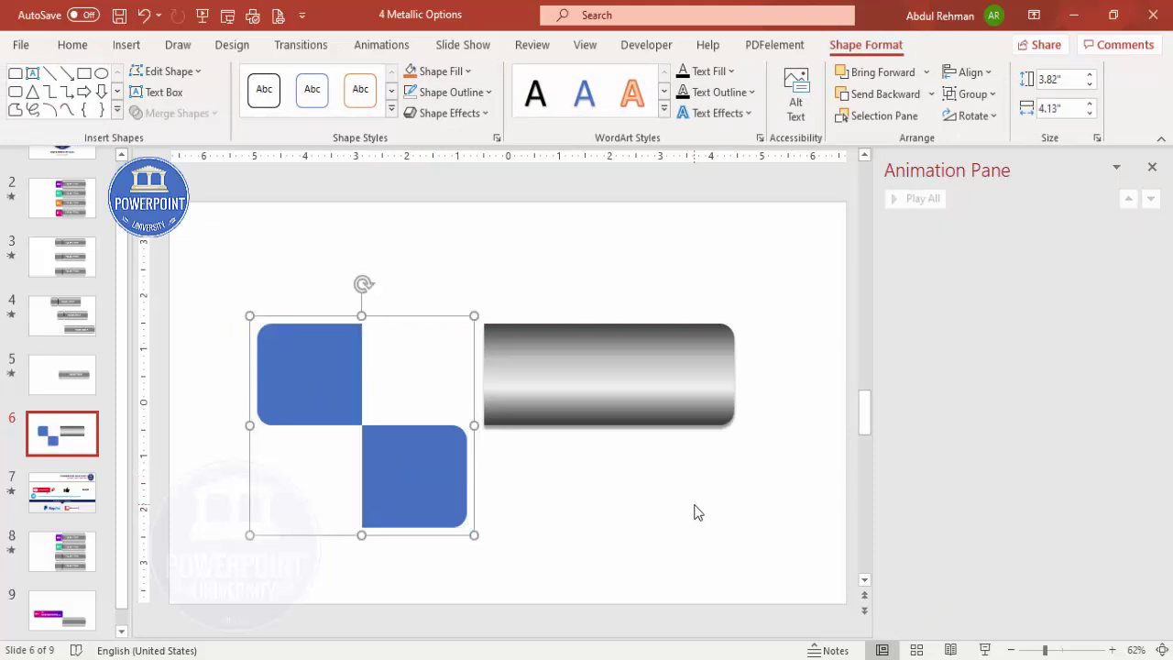
Set the lower square to No Fill and move the group against the bar's left end
click(430, 453)
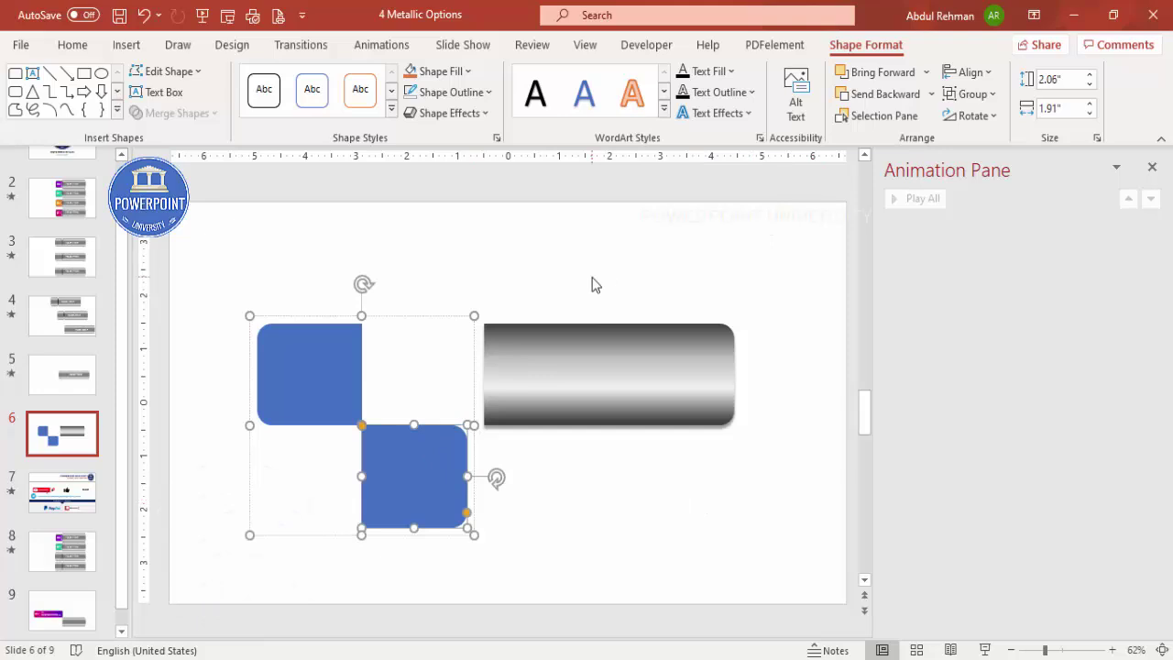
click(446, 72)
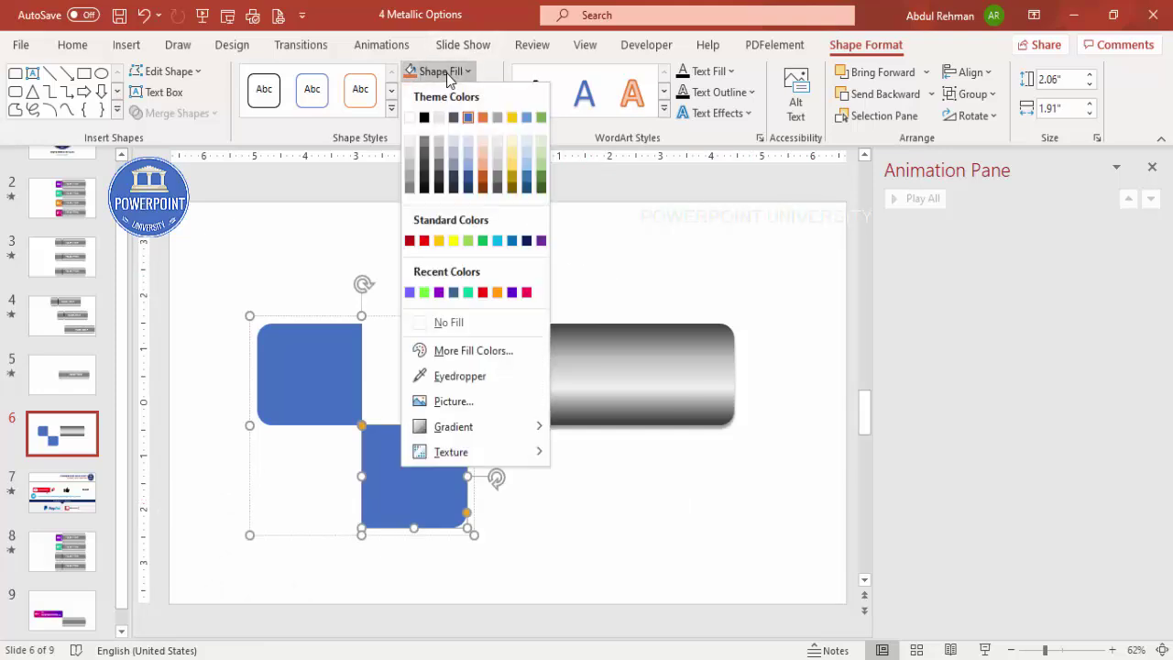
click(454, 322)
click(612, 523)
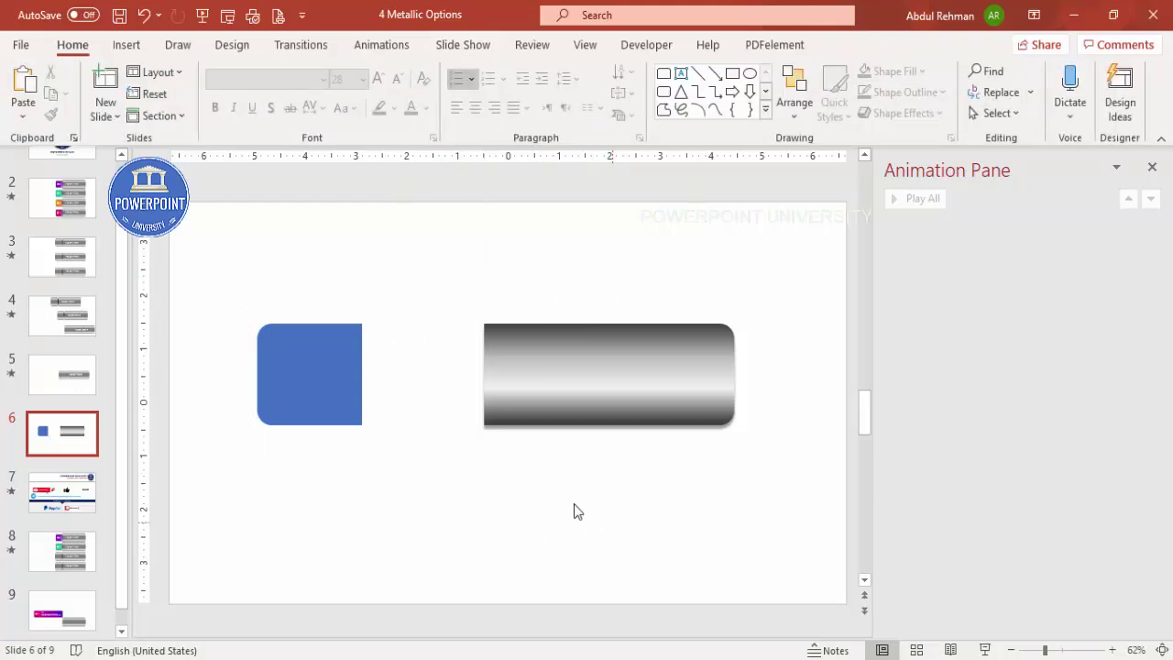
click(295, 378)
drag(299, 374, 413, 367)
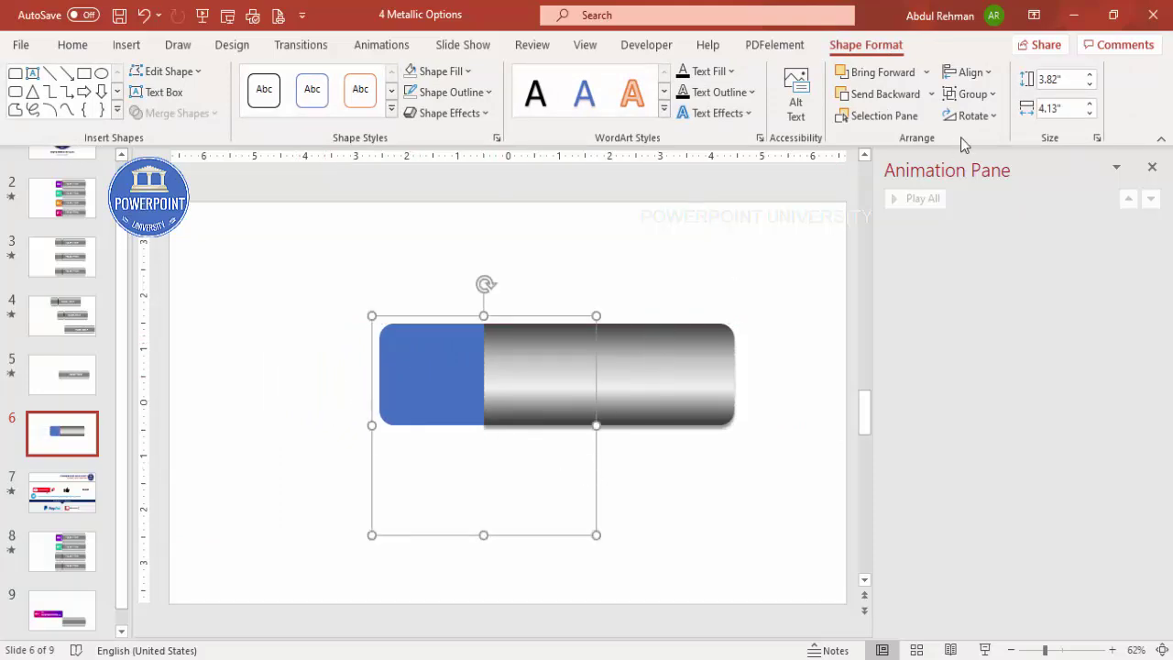
Add a Spin animation to Group 7 with a custom 90° amount
click(395, 47)
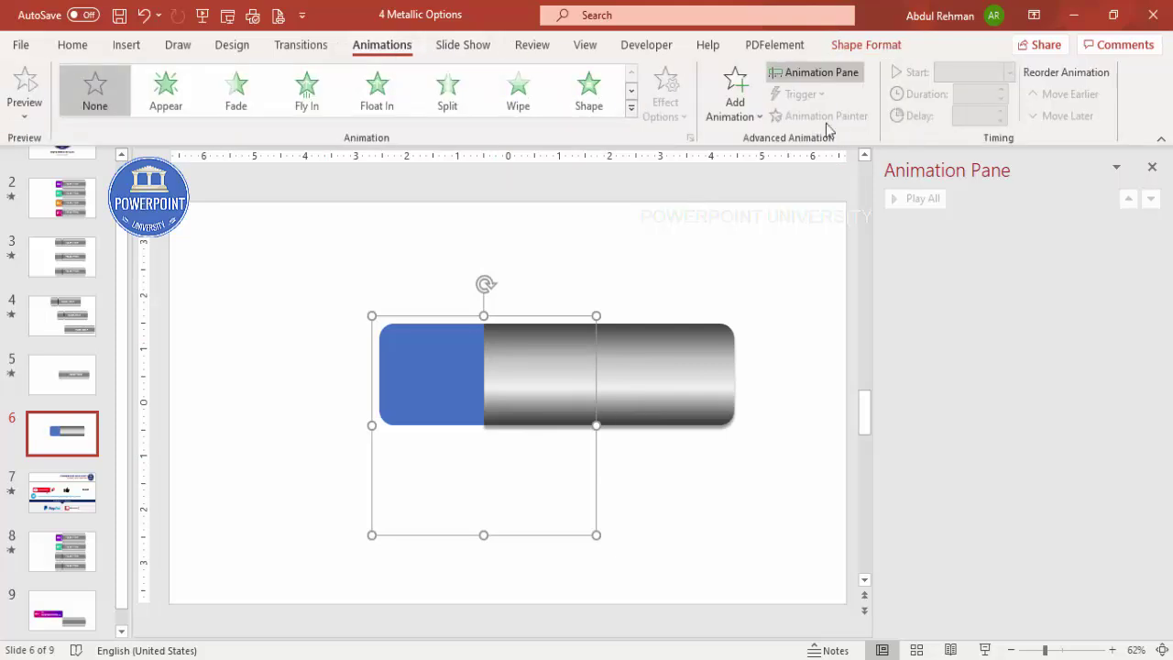
click(735, 88)
click(952, 360)
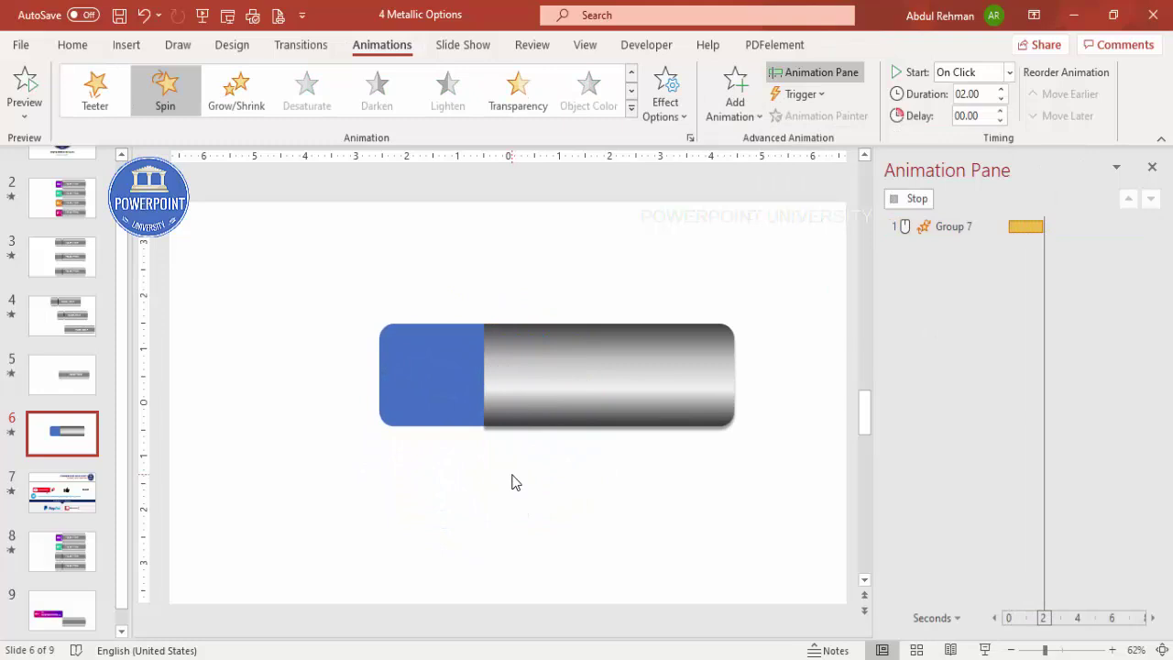
double_click(954, 227)
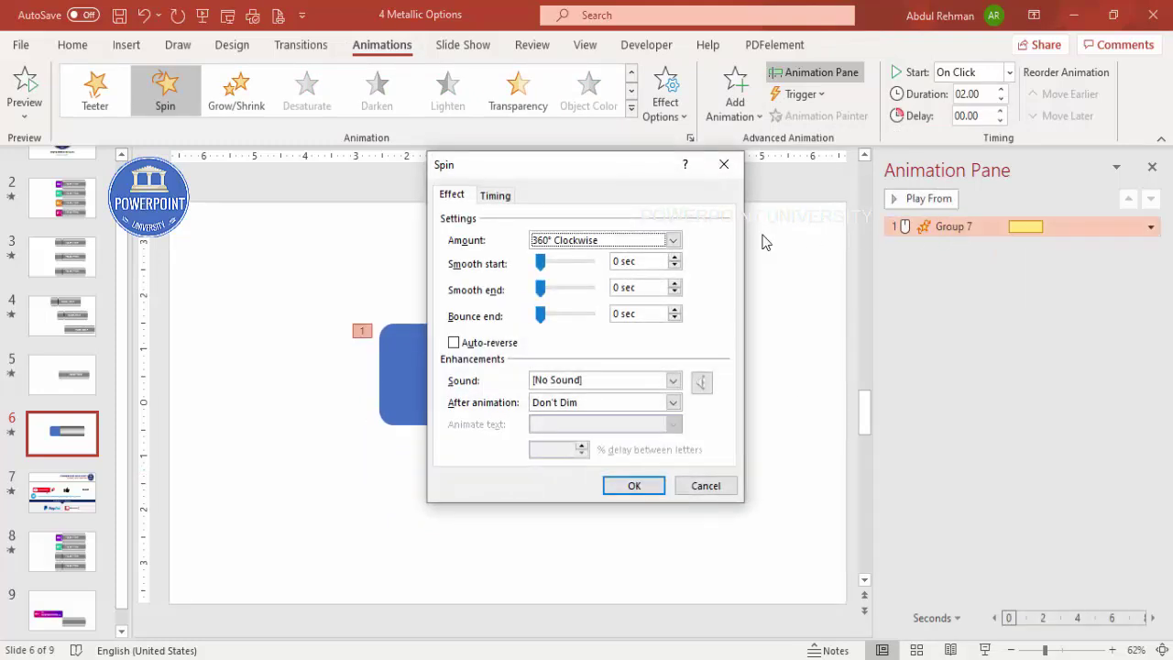
click(673, 240)
click(554, 342)
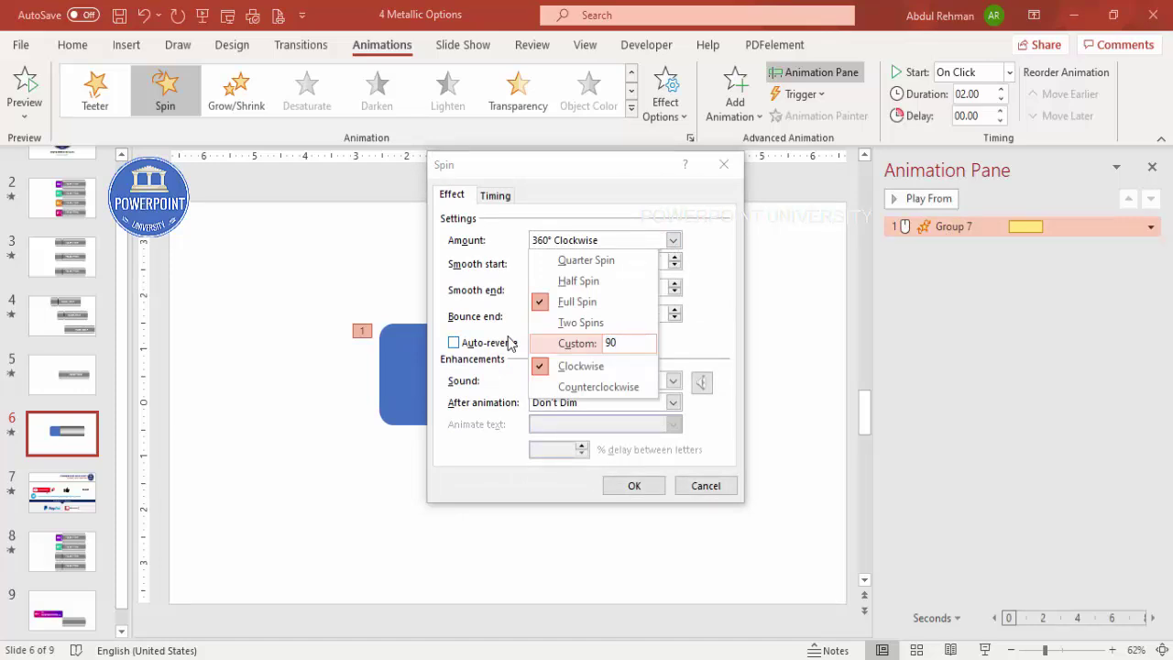
key(Return)
drag(624, 164, 795, 194)
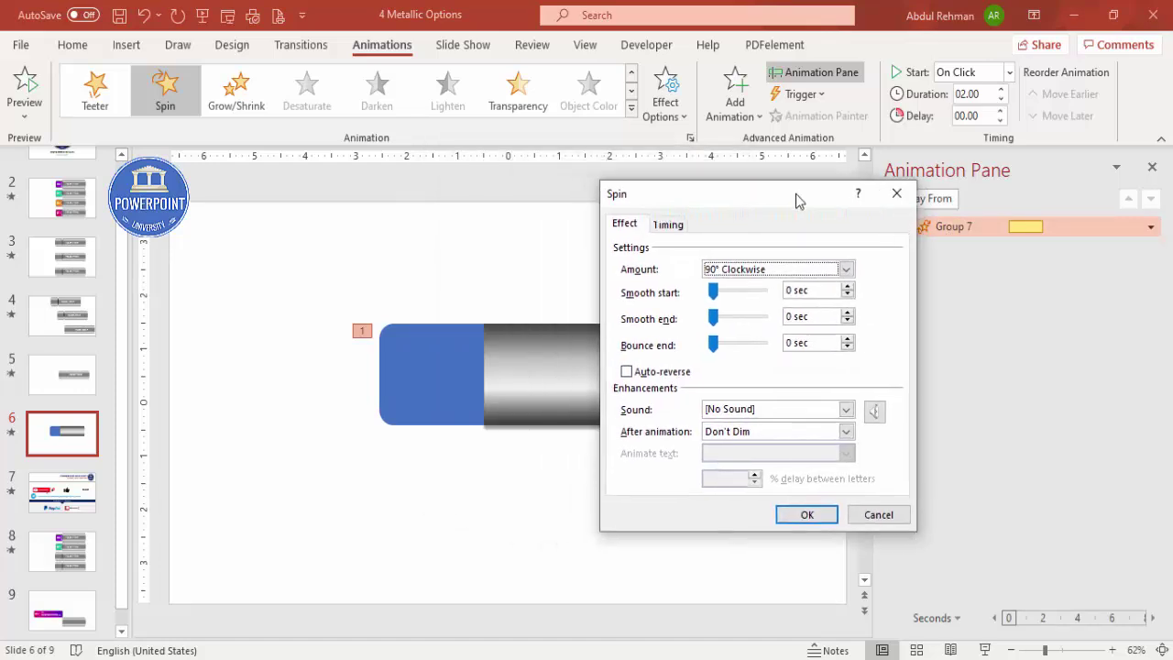
click(806, 513)
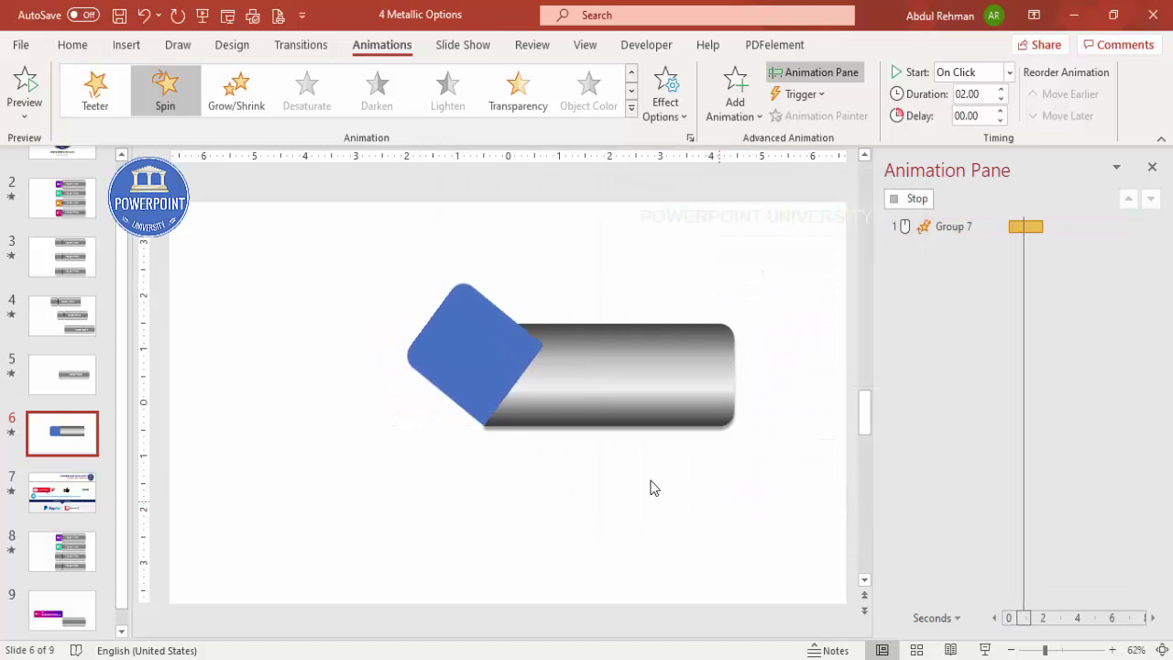
Change Group 7's spin direction to counterclockwise
double_click(932, 229)
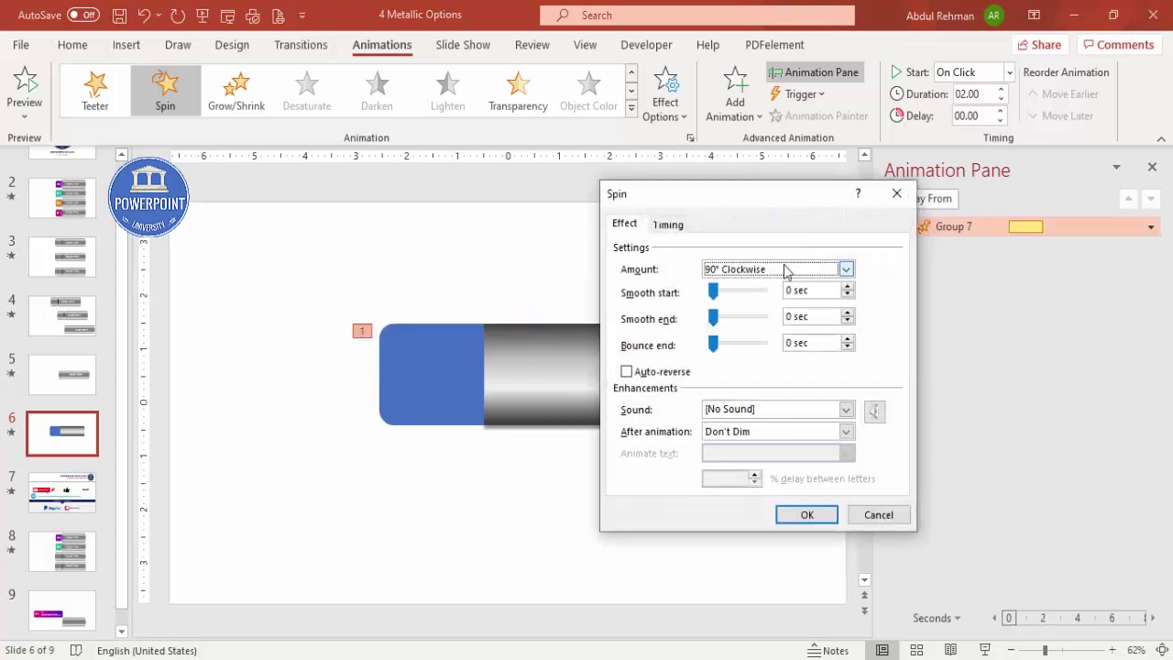
click(785, 272)
click(773, 417)
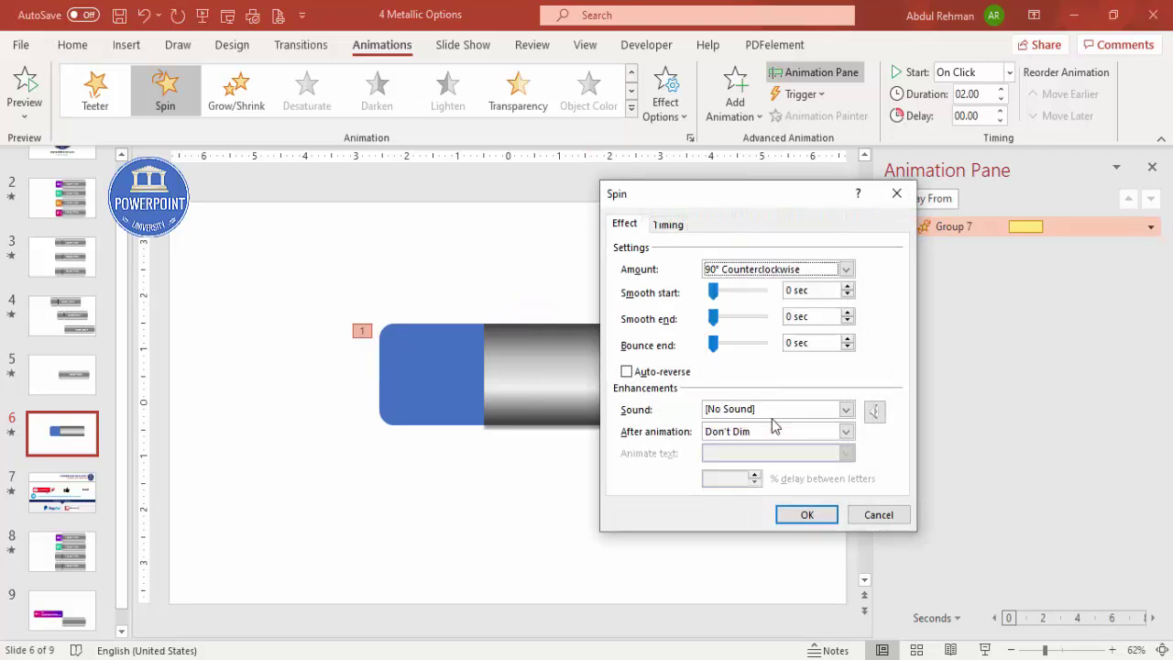
click(807, 514)
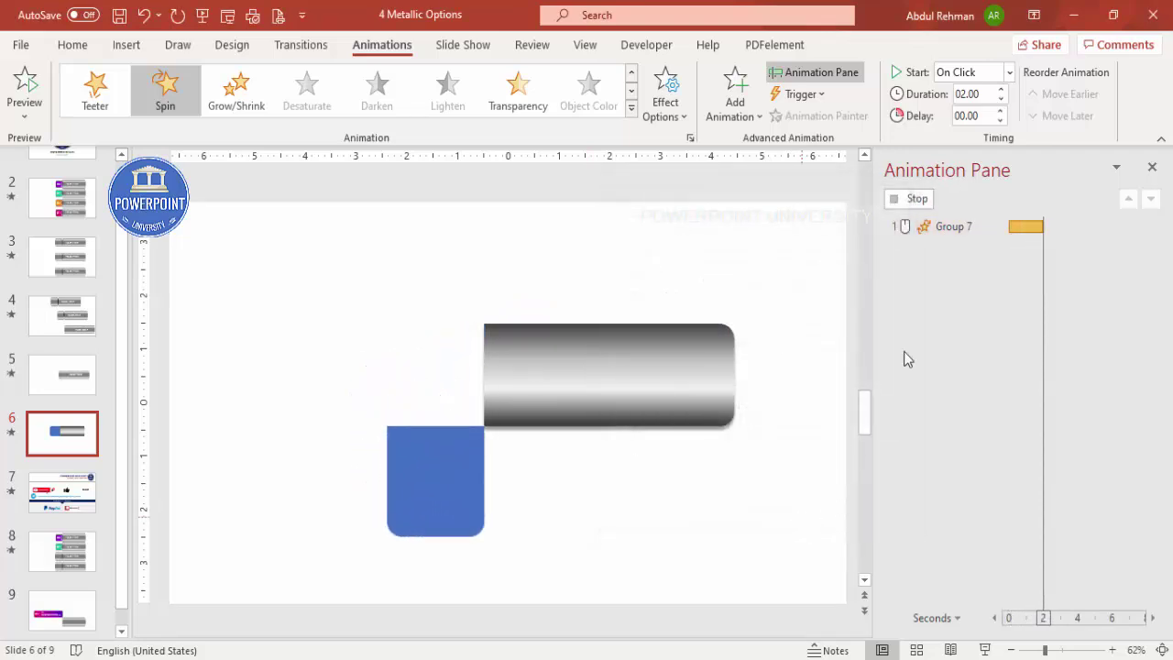
Set the Group 7 spin duration to 1 second
double_click(951, 227)
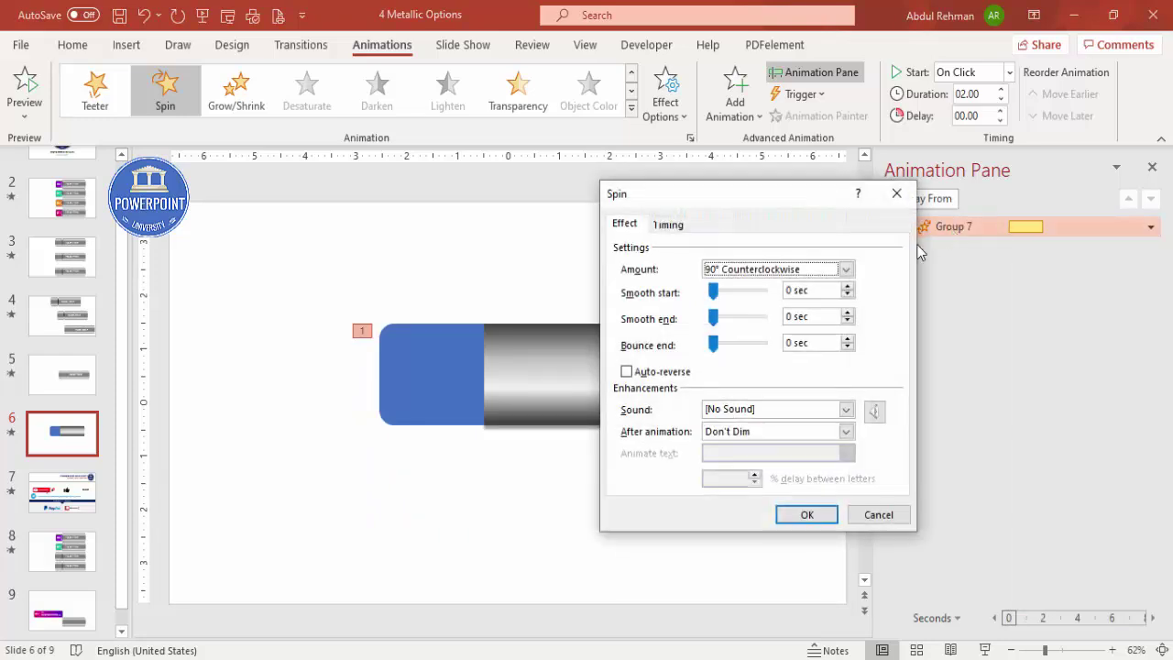
click(669, 226)
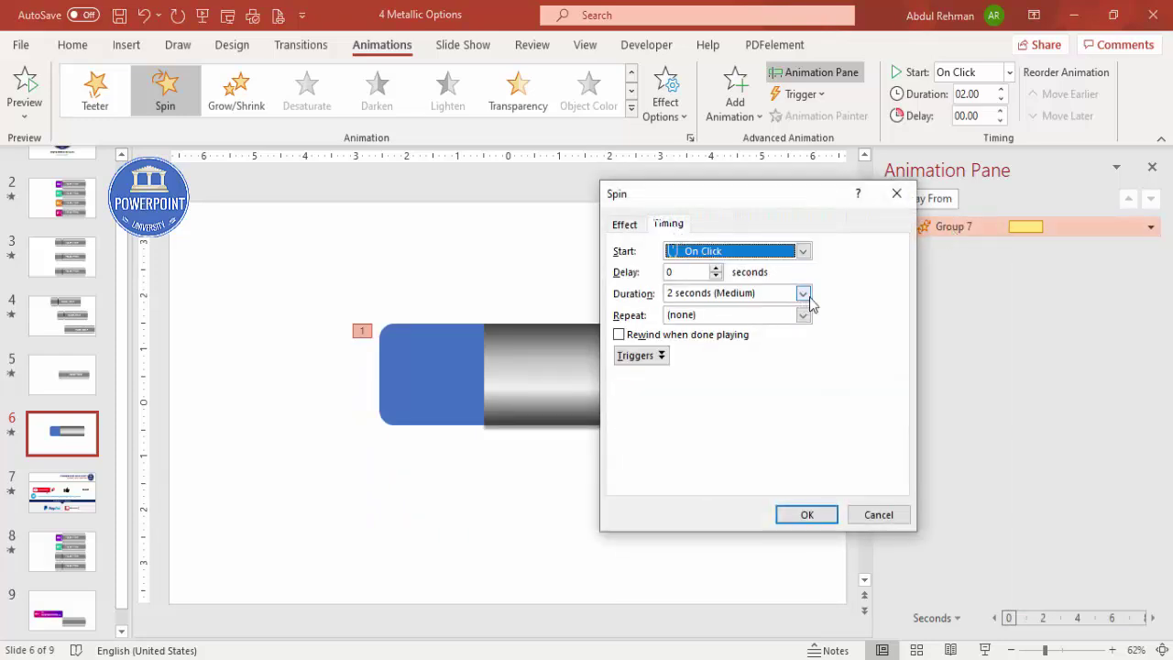
click(806, 295)
click(744, 356)
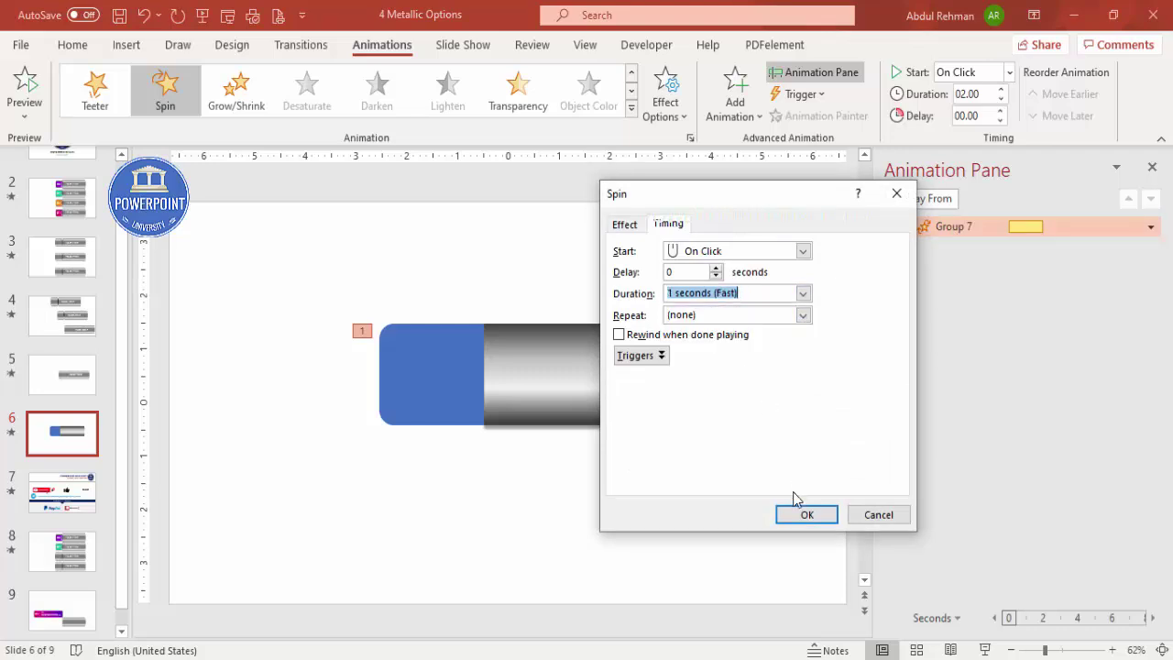
click(797, 511)
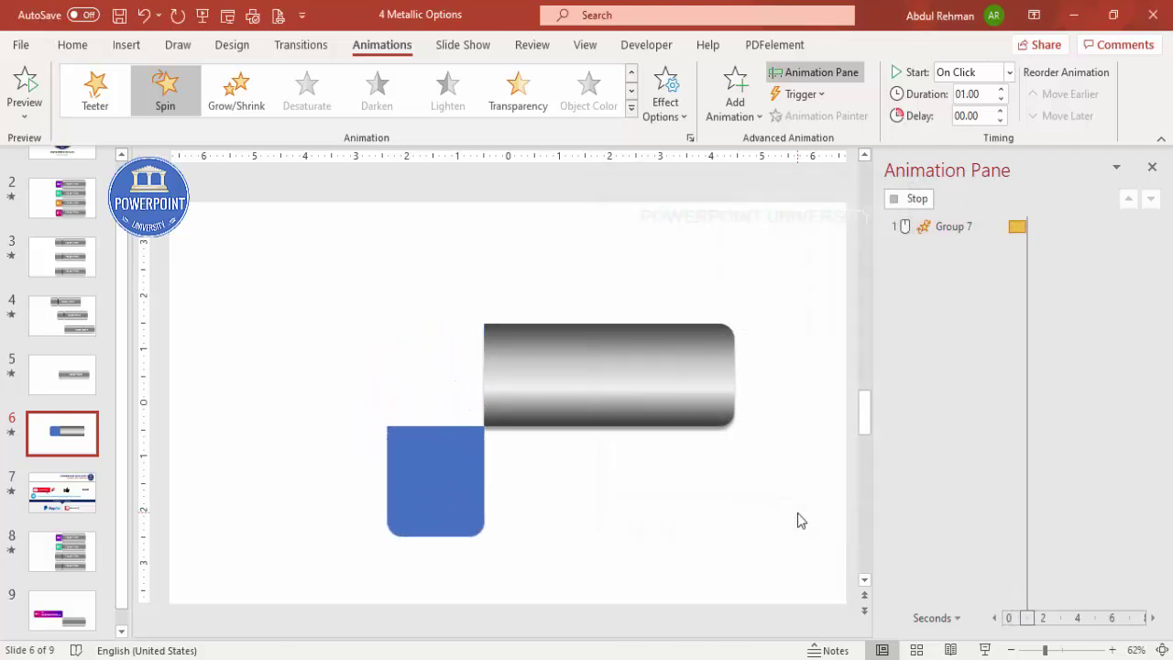
click(445, 367)
click(446, 366)
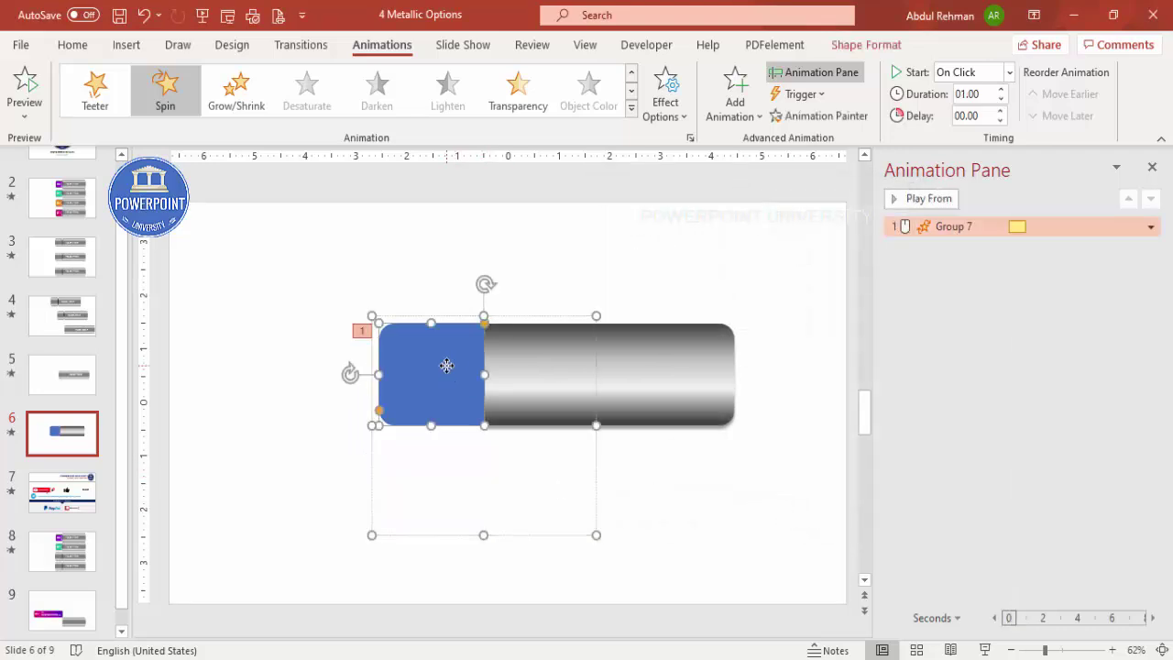
Give the blue square a metallic gradient fill and an outer drop shadow preset
right_click(445, 366)
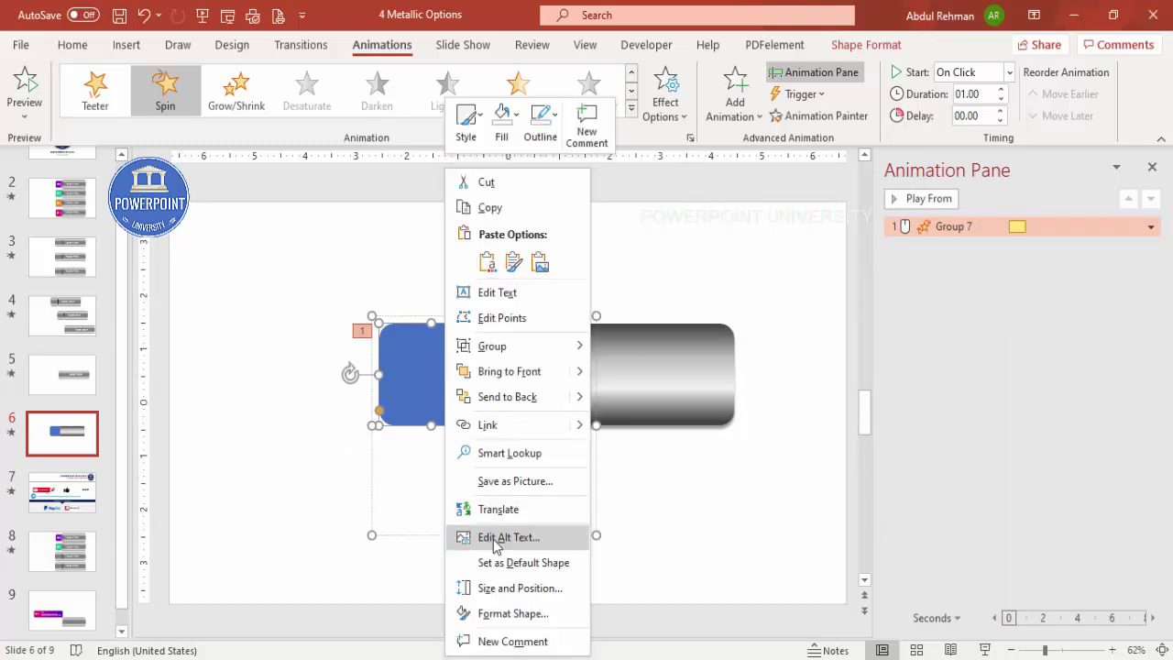
click(544, 614)
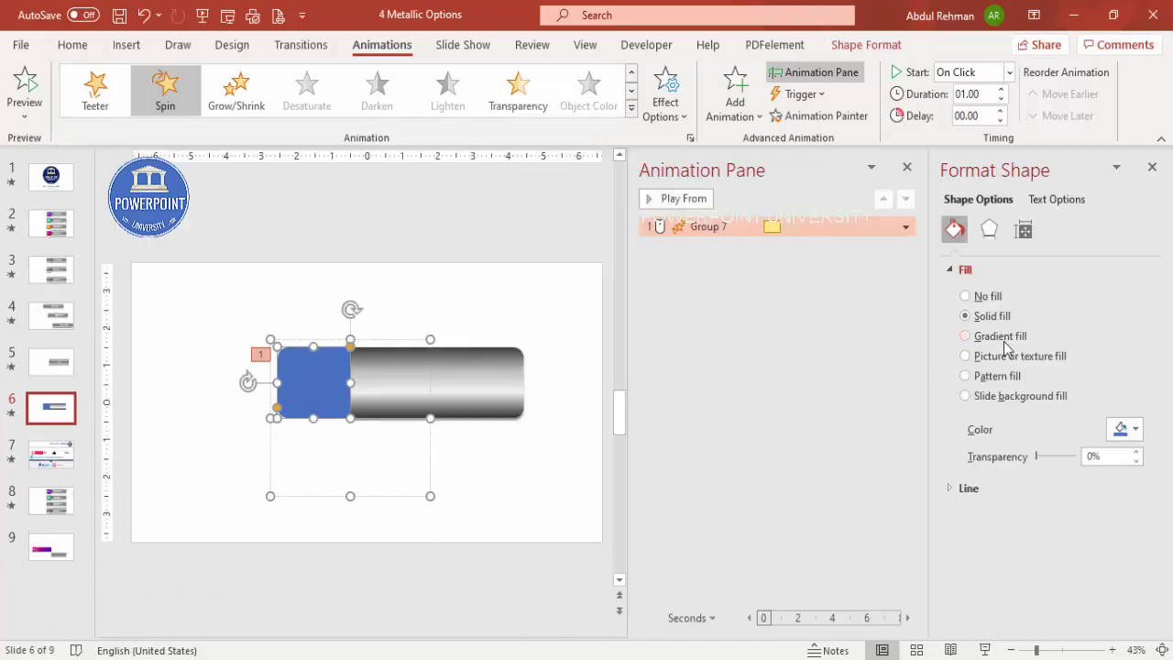
click(1006, 342)
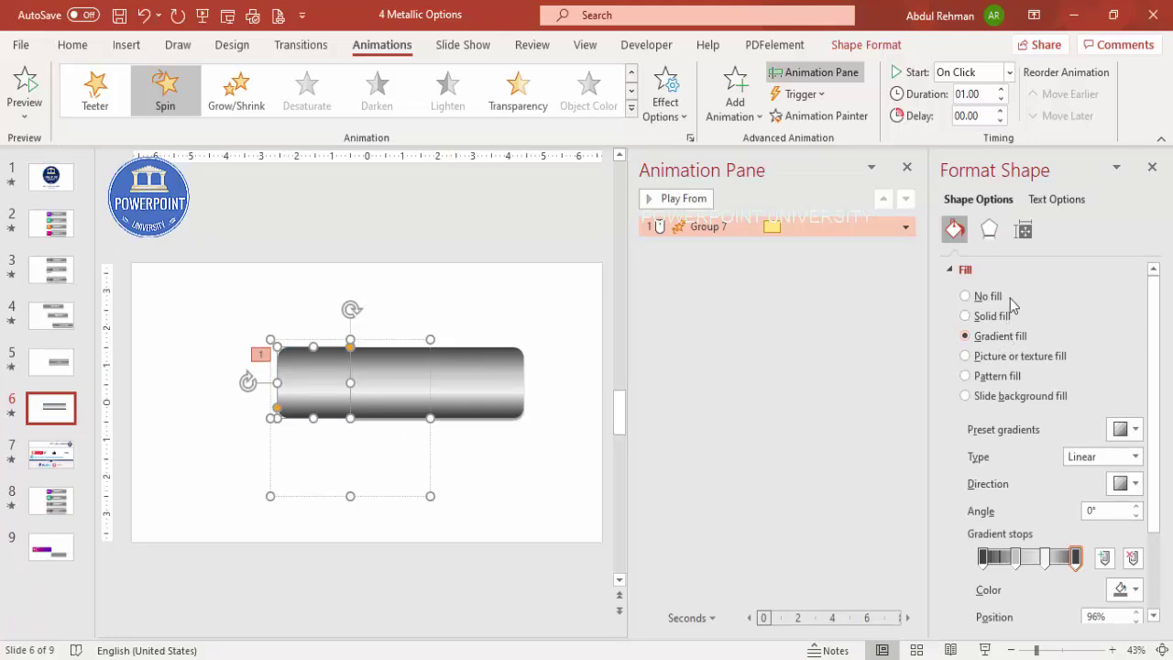
click(990, 236)
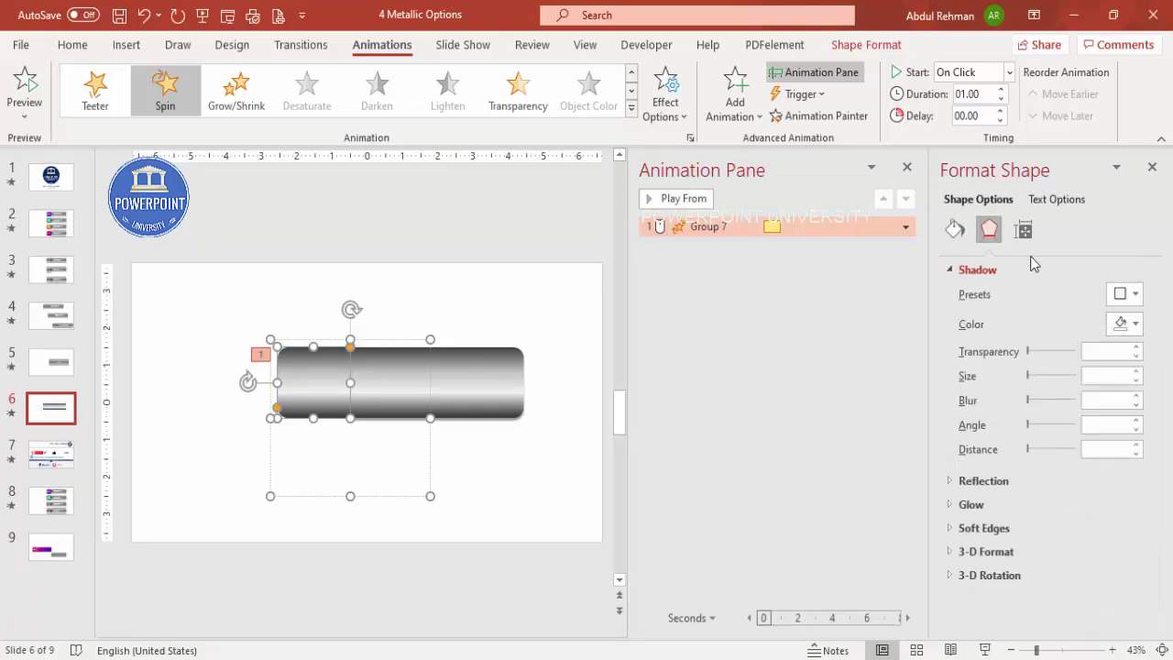
click(1123, 295)
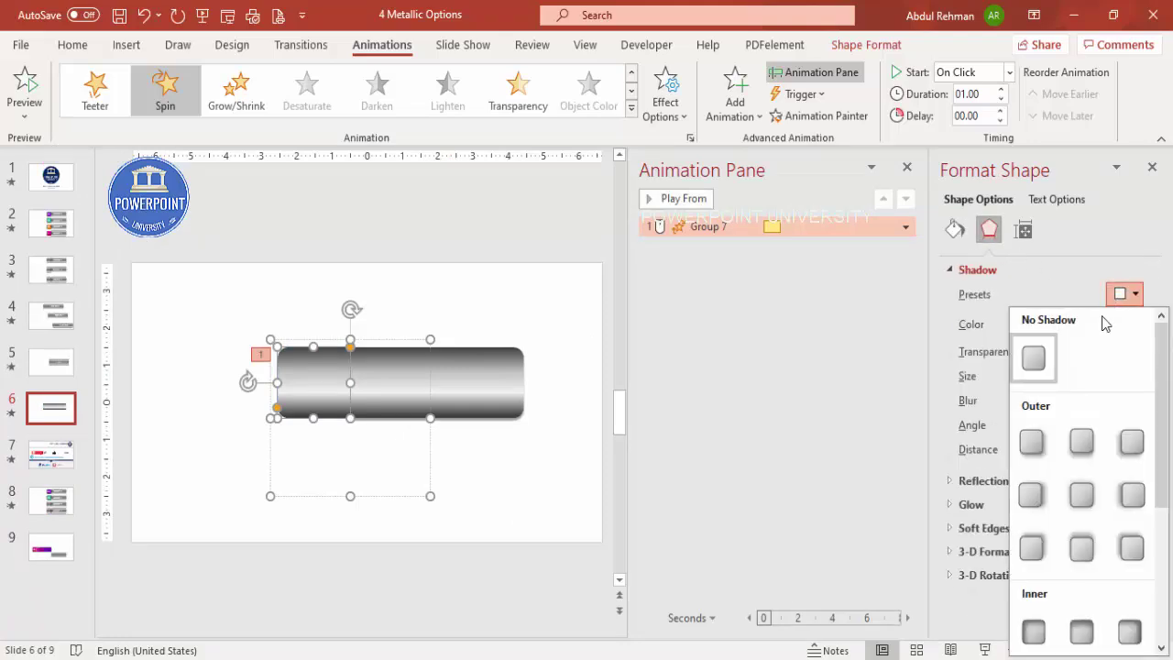
click(1081, 443)
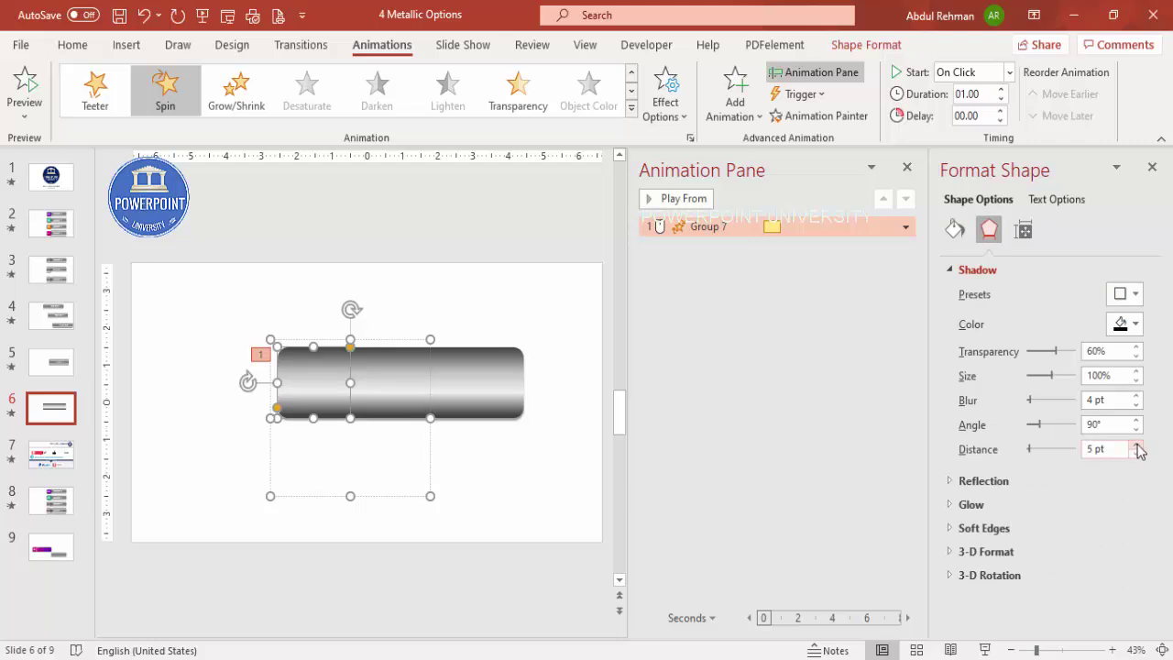
click(550, 302)
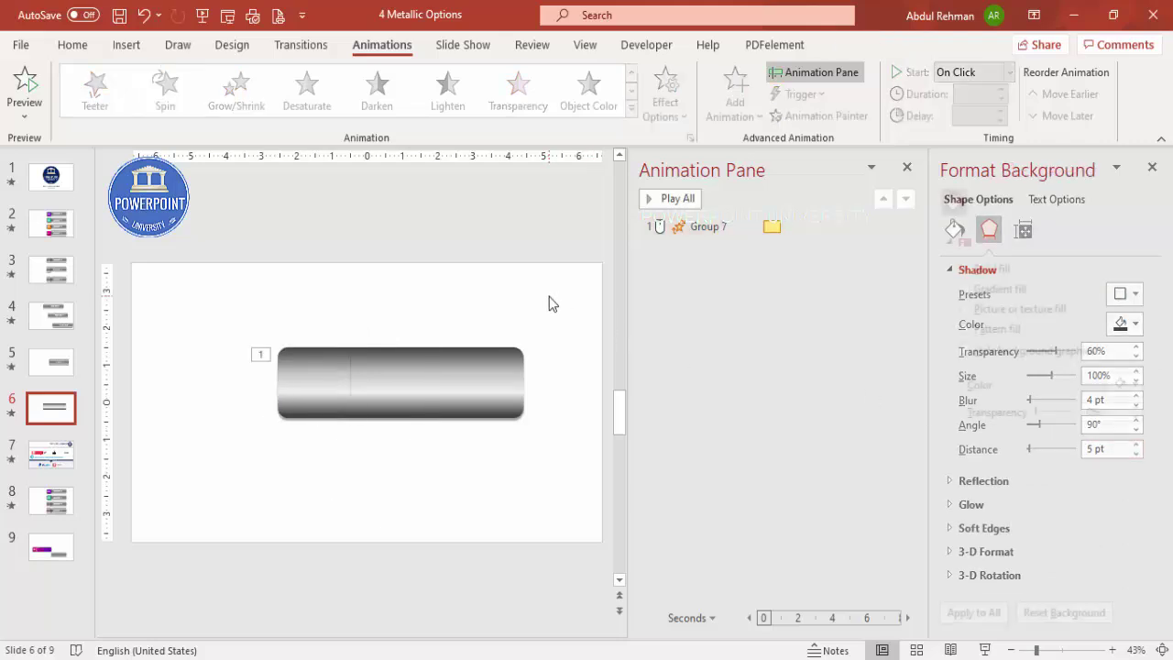
Preview the slide as a full-screen slideshow, then close the animation pane
click(986, 649)
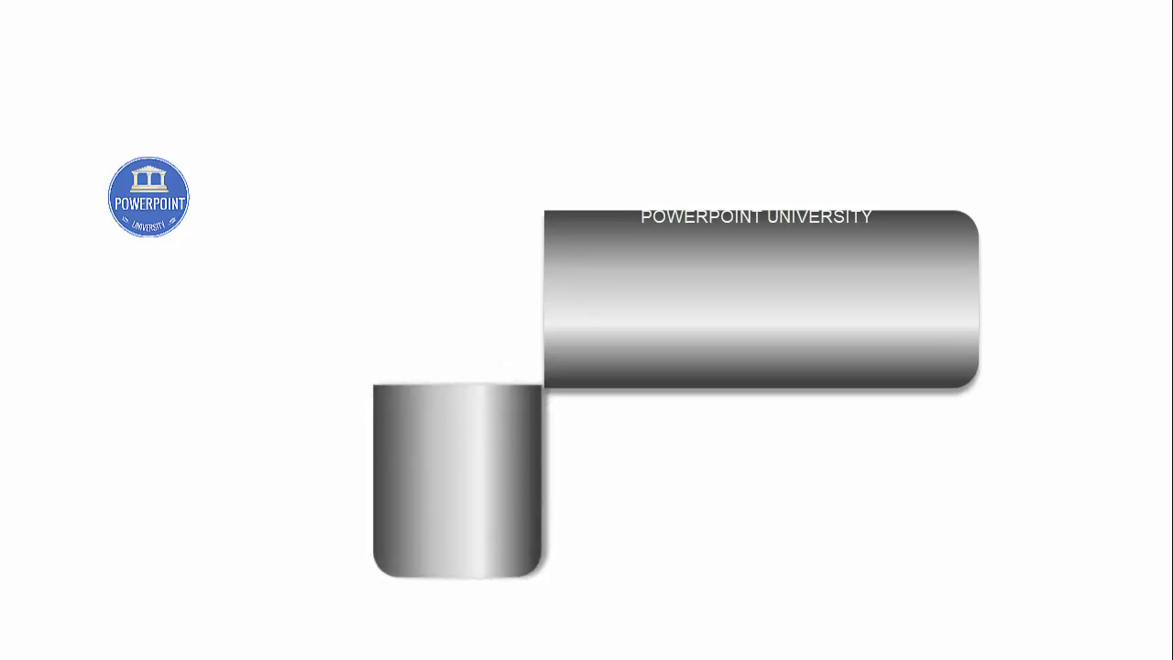
key(Escape)
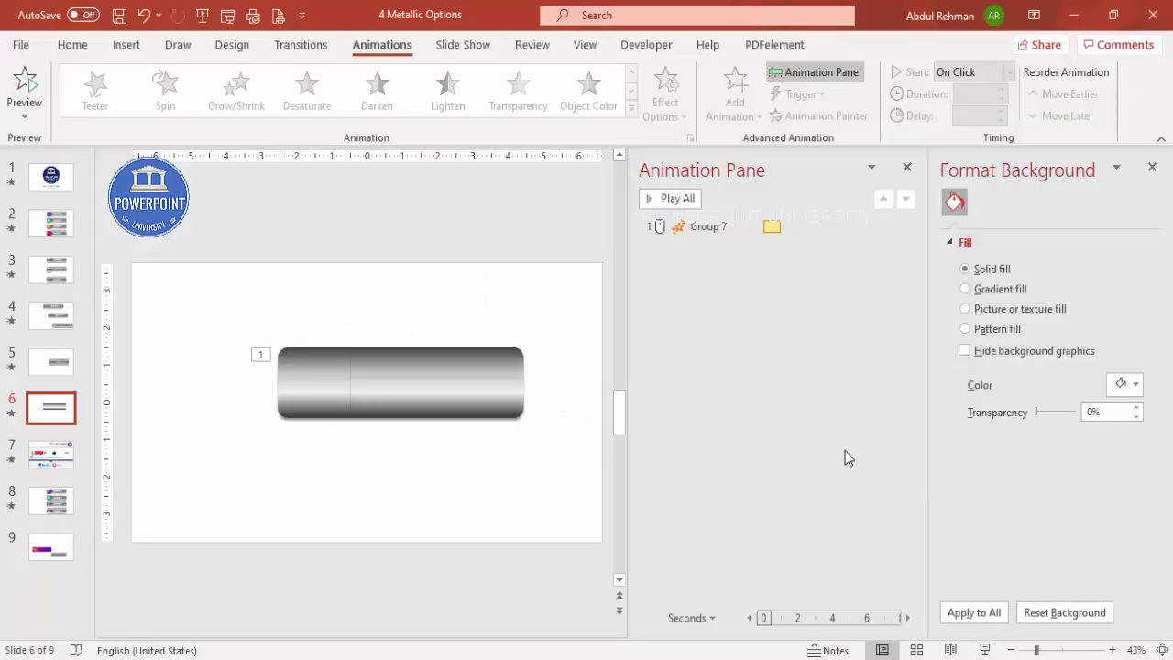
click(907, 167)
Draw a rounded rectangle centred over the metallic bar and remove its outline
click(1151, 166)
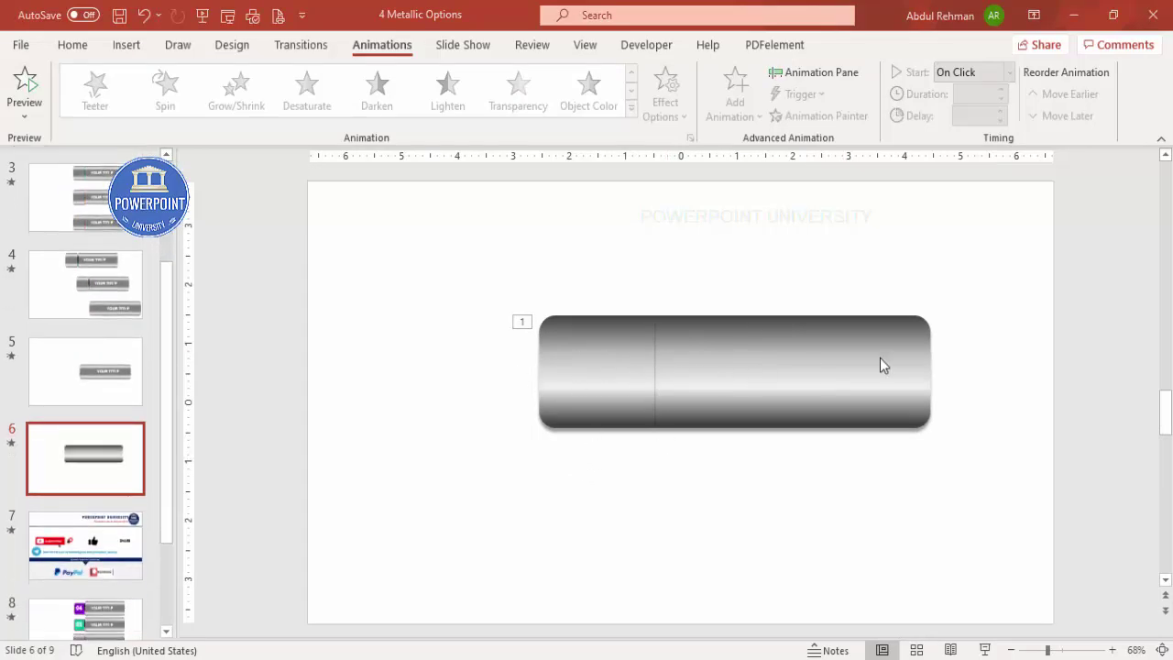
click(127, 45)
click(264, 123)
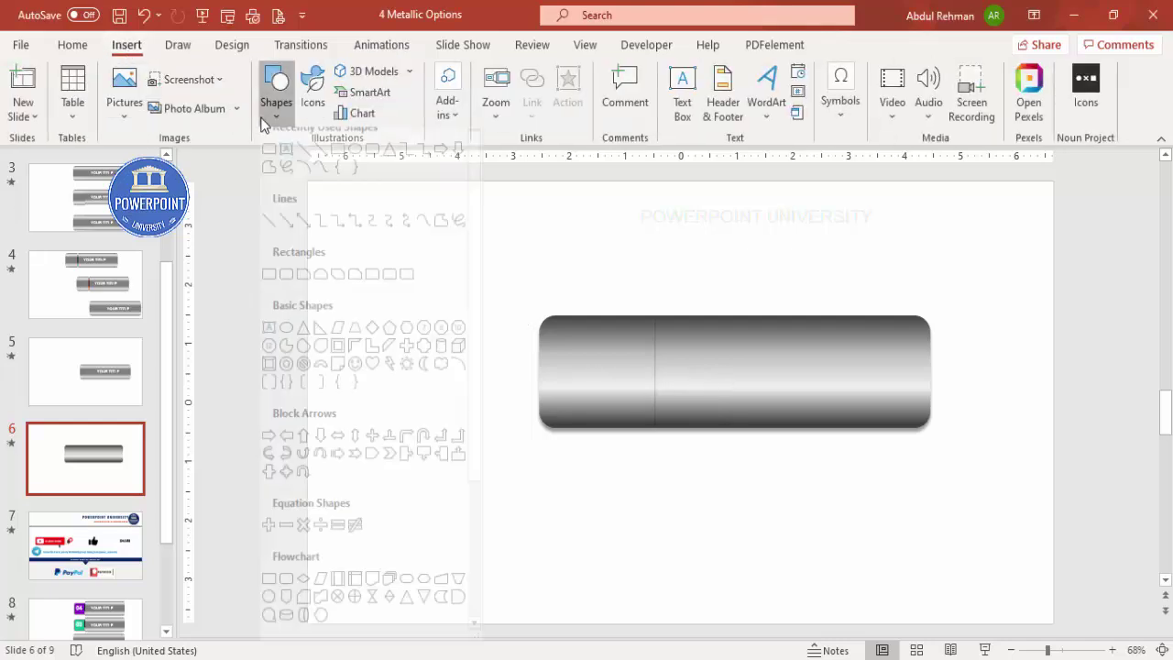
click(286, 290)
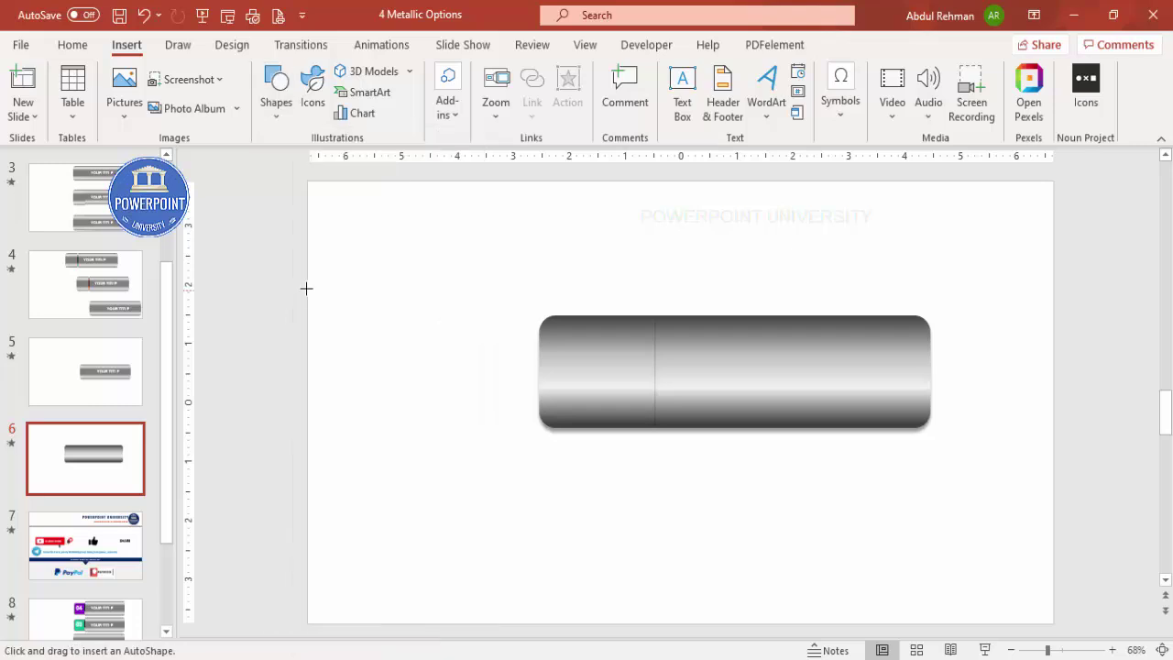
drag(565, 331, 921, 420)
drag(795, 378, 790, 380)
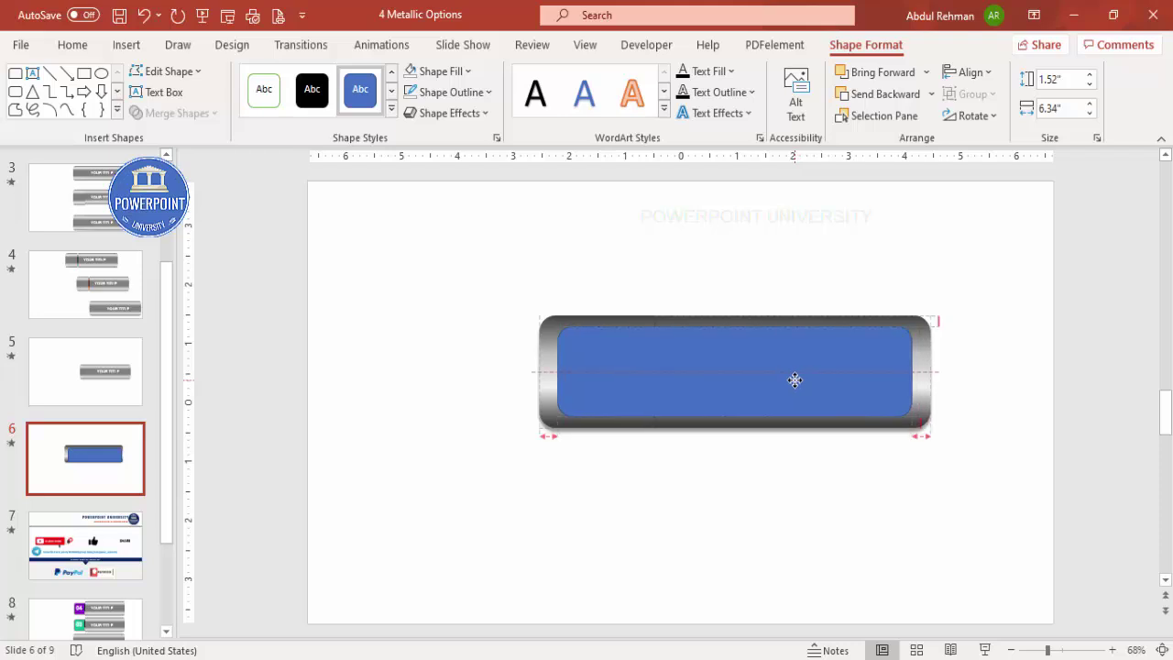
click(448, 92)
click(471, 343)
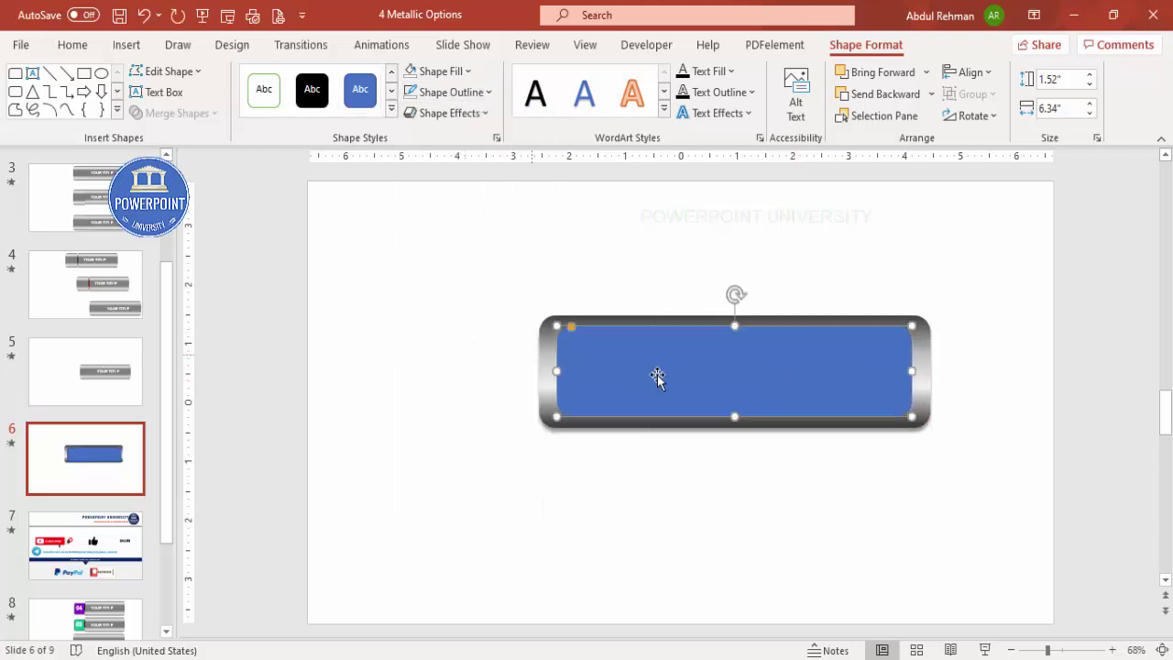
Reduce the panel's gradient fill to two stops and make the first stop purple
right_click(735, 382)
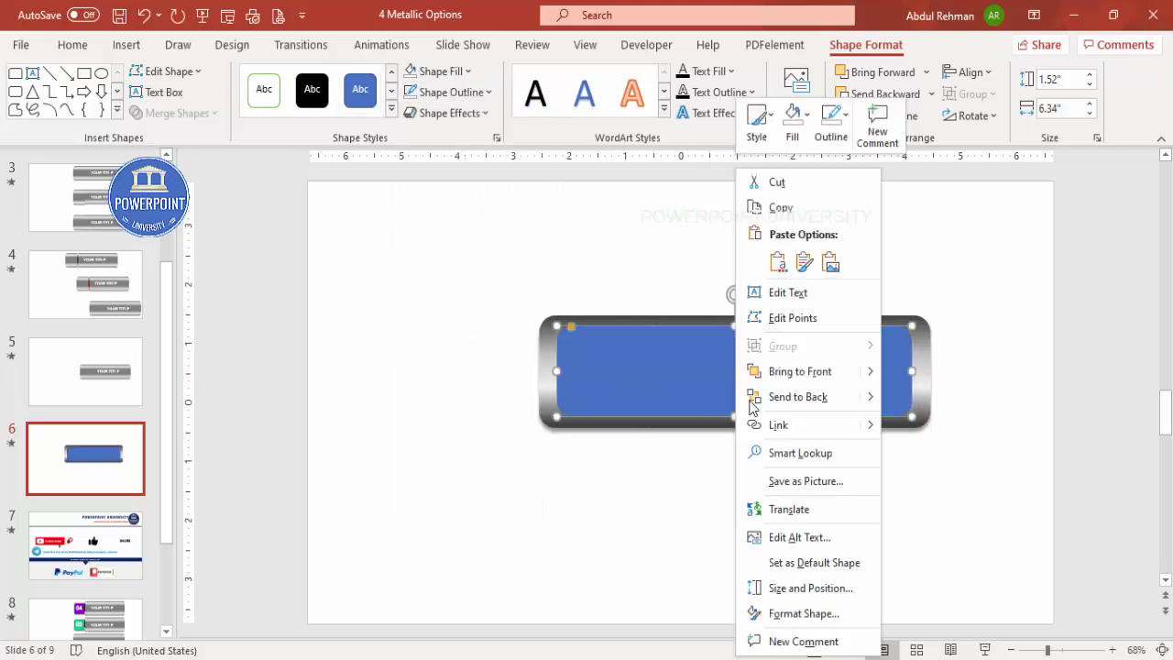
click(815, 612)
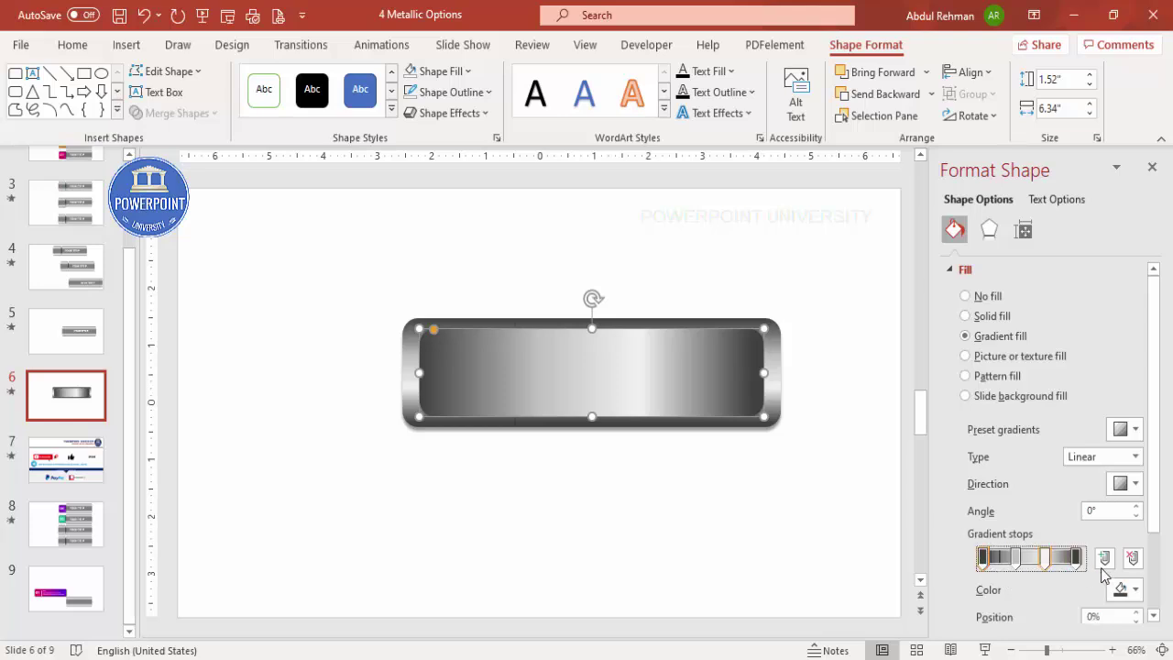
click(1132, 557)
click(1132, 557)
drag(1046, 567, 980, 565)
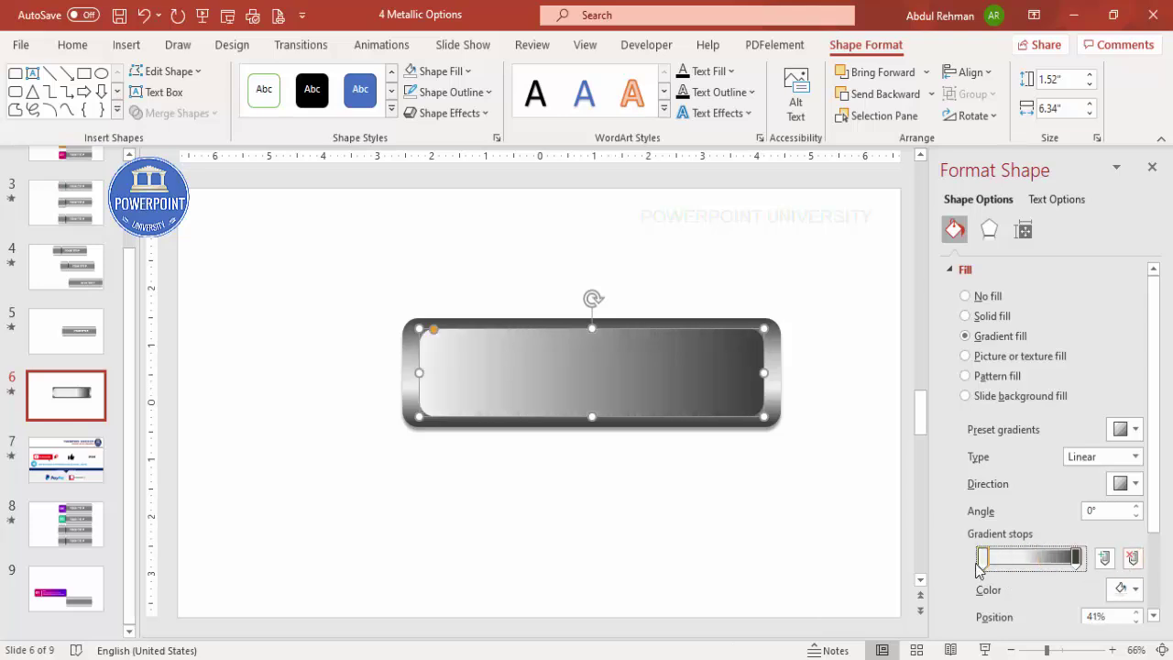
click(1134, 589)
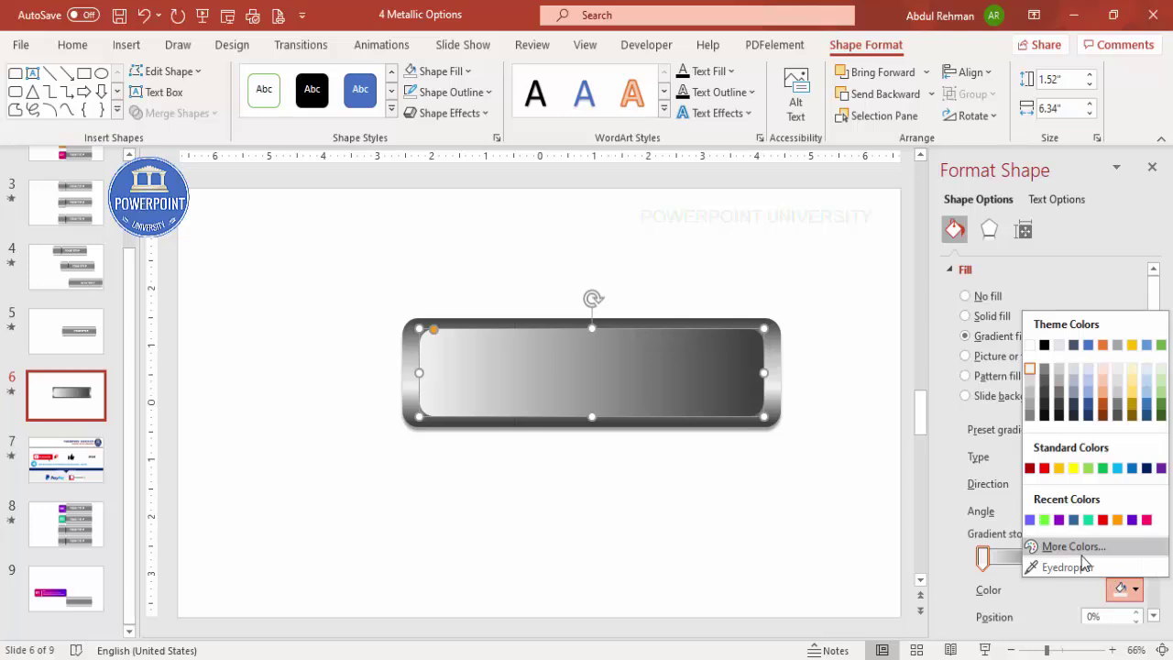
click(1074, 546)
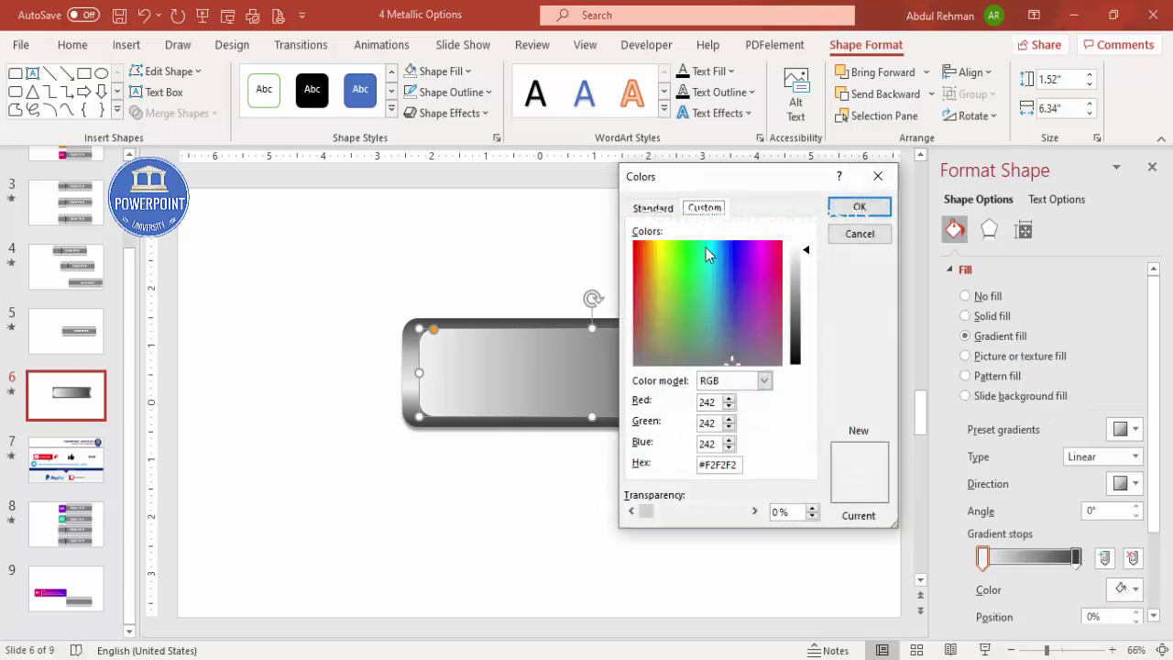
click(652, 209)
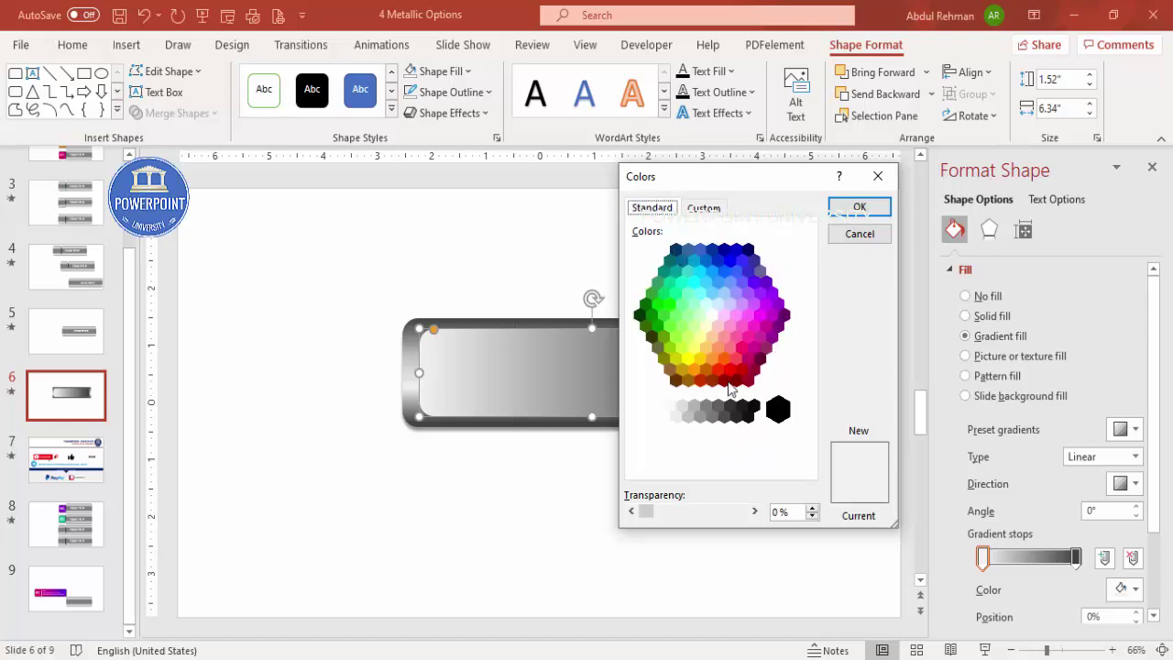
click(778, 304)
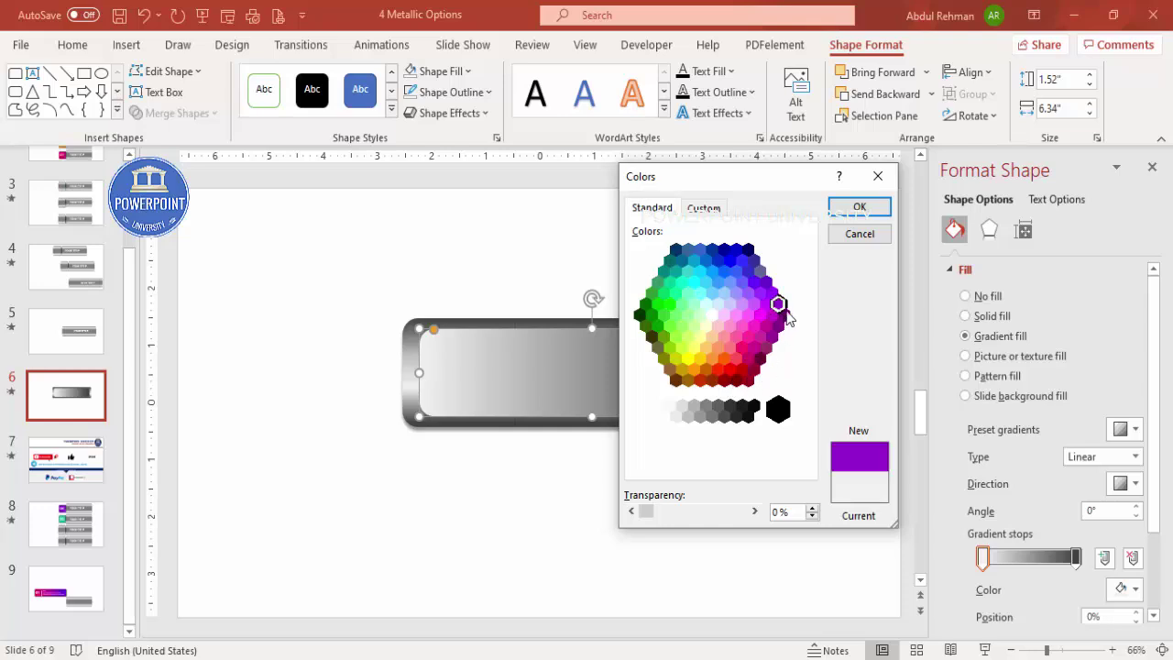
click(859, 206)
Set the gradient's end stop colour to black and preview it
click(1077, 558)
click(1125, 589)
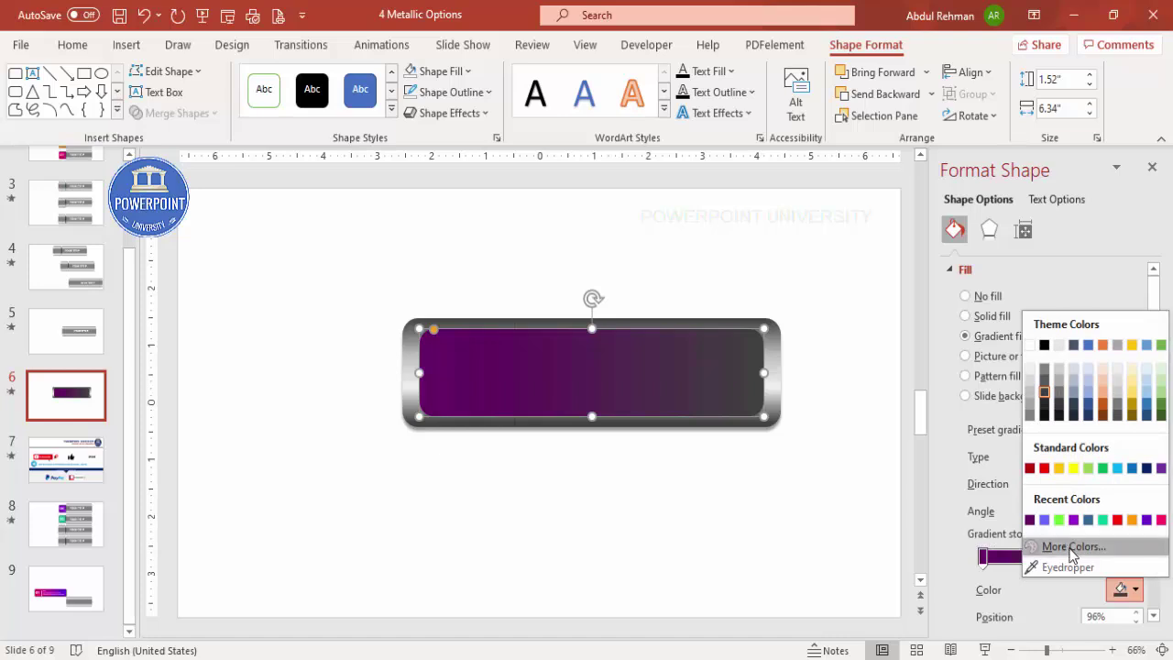
click(1072, 547)
drag(797, 334, 797, 364)
click(860, 206)
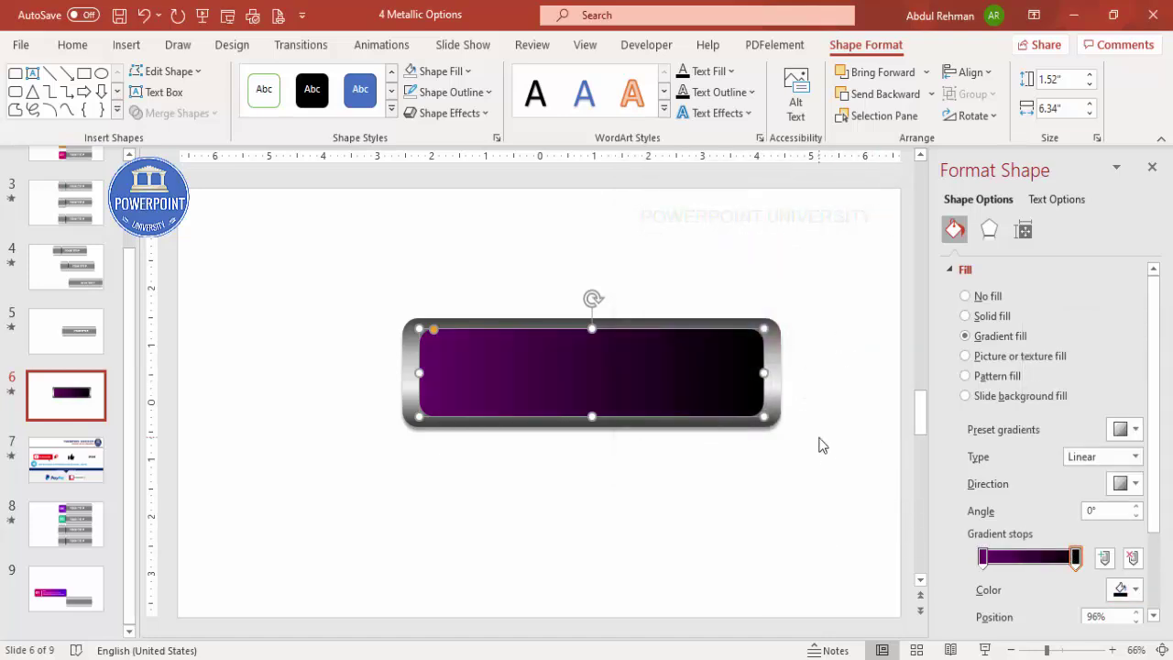
click(836, 488)
Change the end stop to pink and move the panel below the metallic bar
click(720, 397)
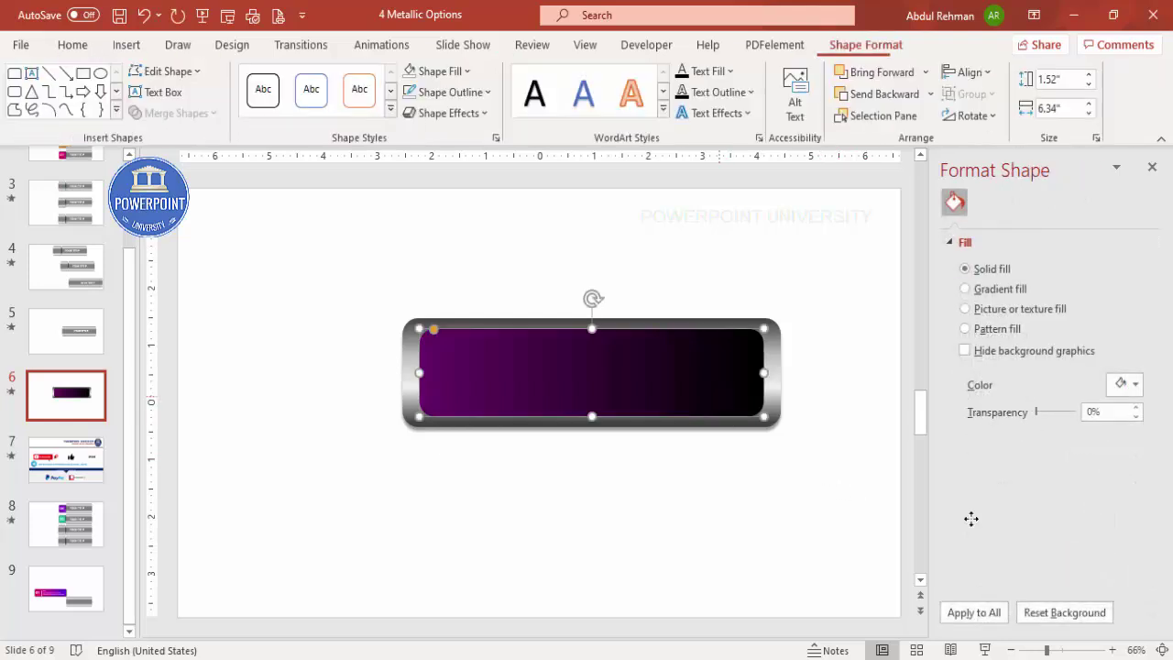
click(1132, 590)
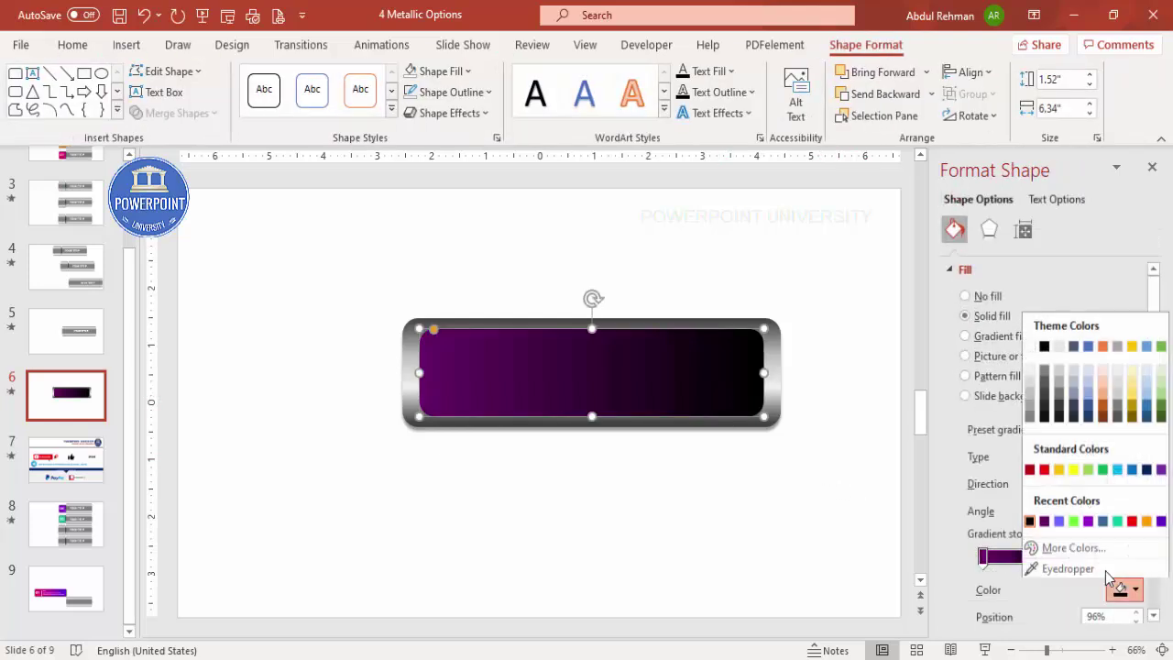
click(1073, 547)
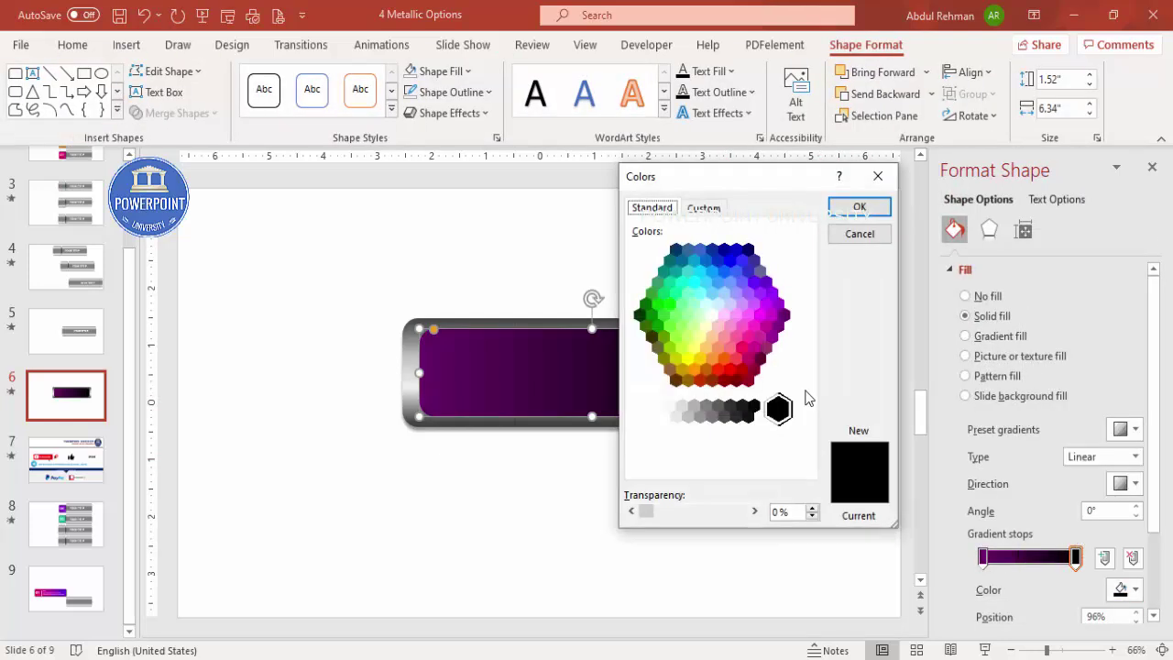
click(741, 346)
click(859, 207)
click(790, 468)
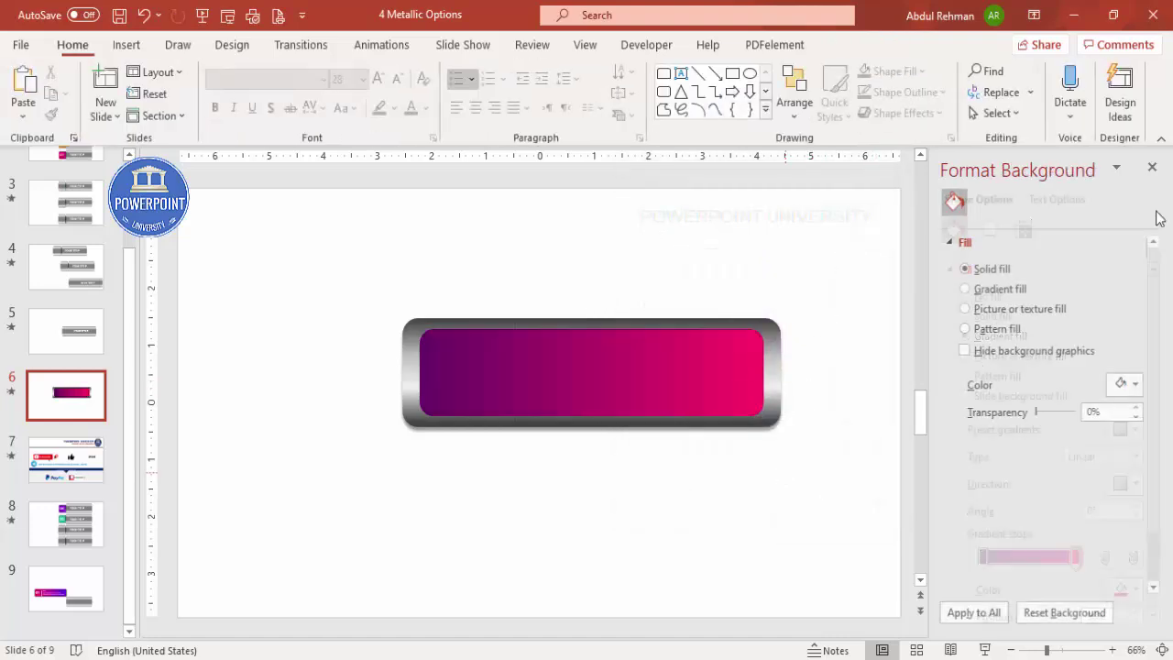
drag(598, 380, 596, 512)
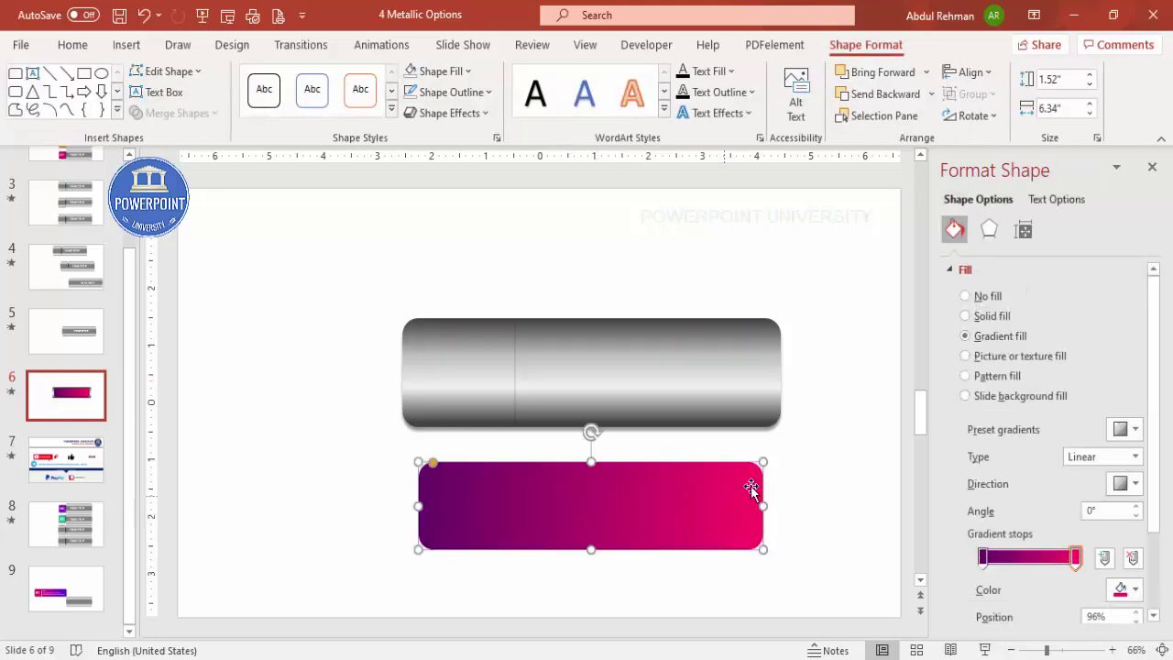
Draw a white vertical divider line on the pink panel's left side
click(688, 442)
click(126, 44)
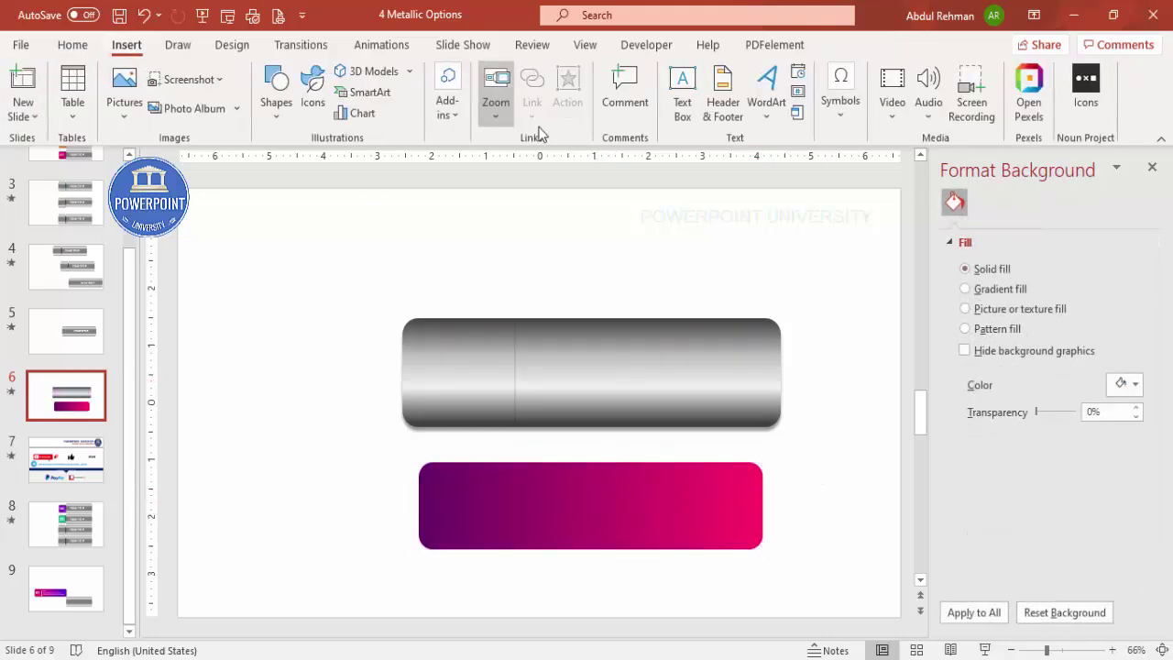
click(271, 113)
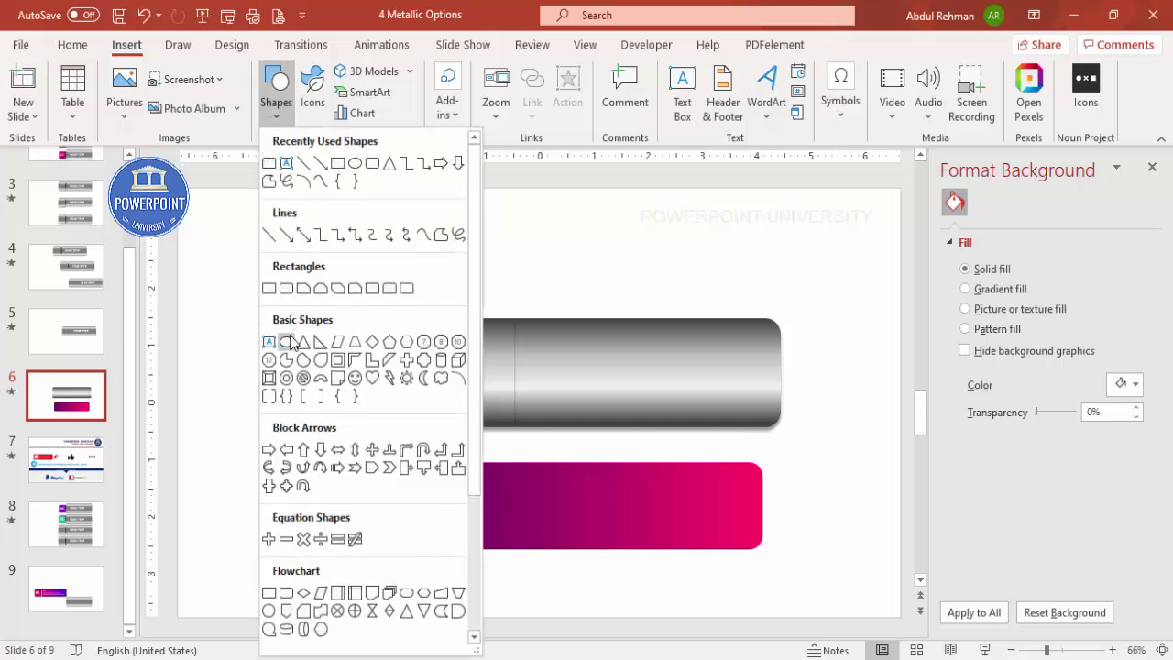
click(268, 235)
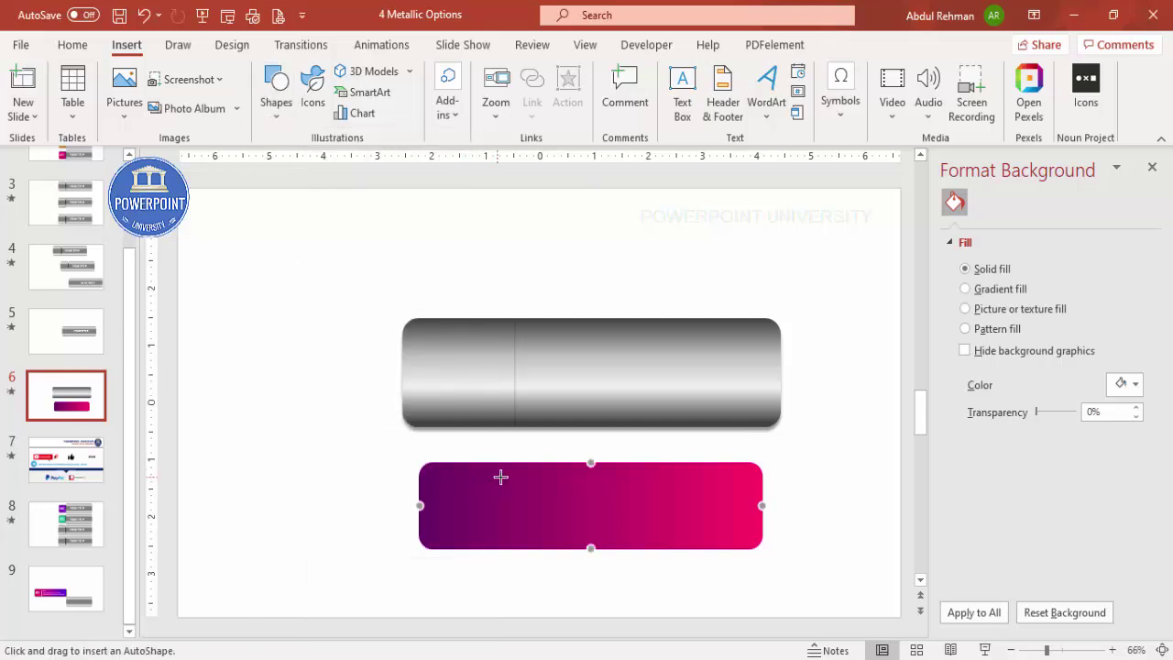
drag(508, 480, 510, 541)
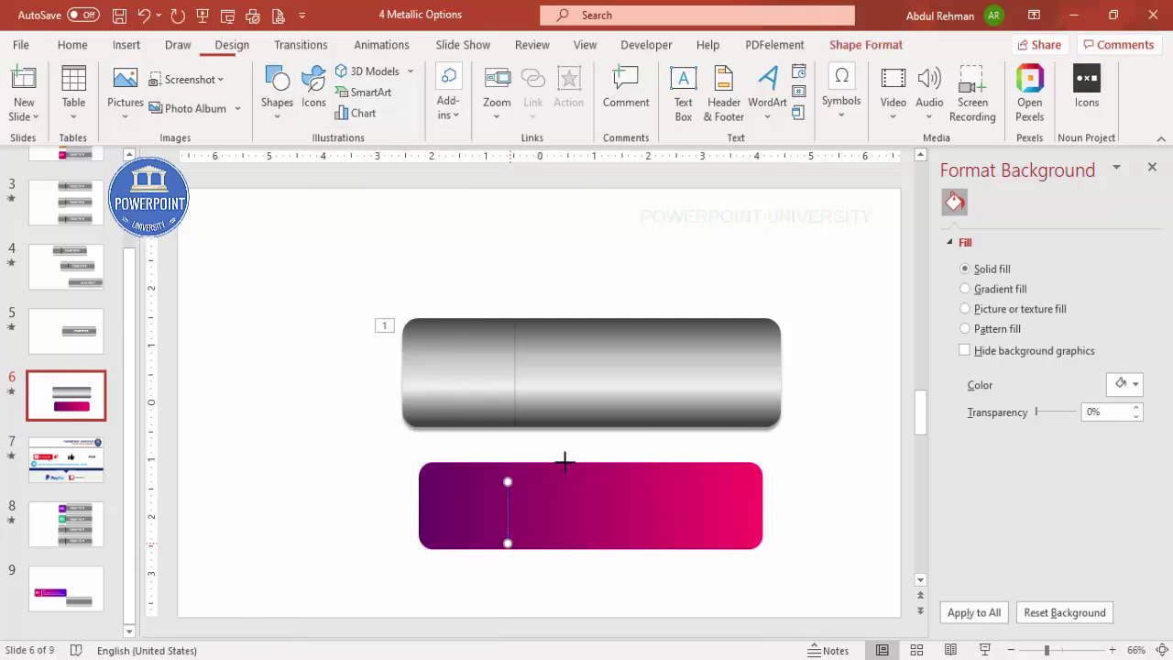
click(453, 91)
click(408, 140)
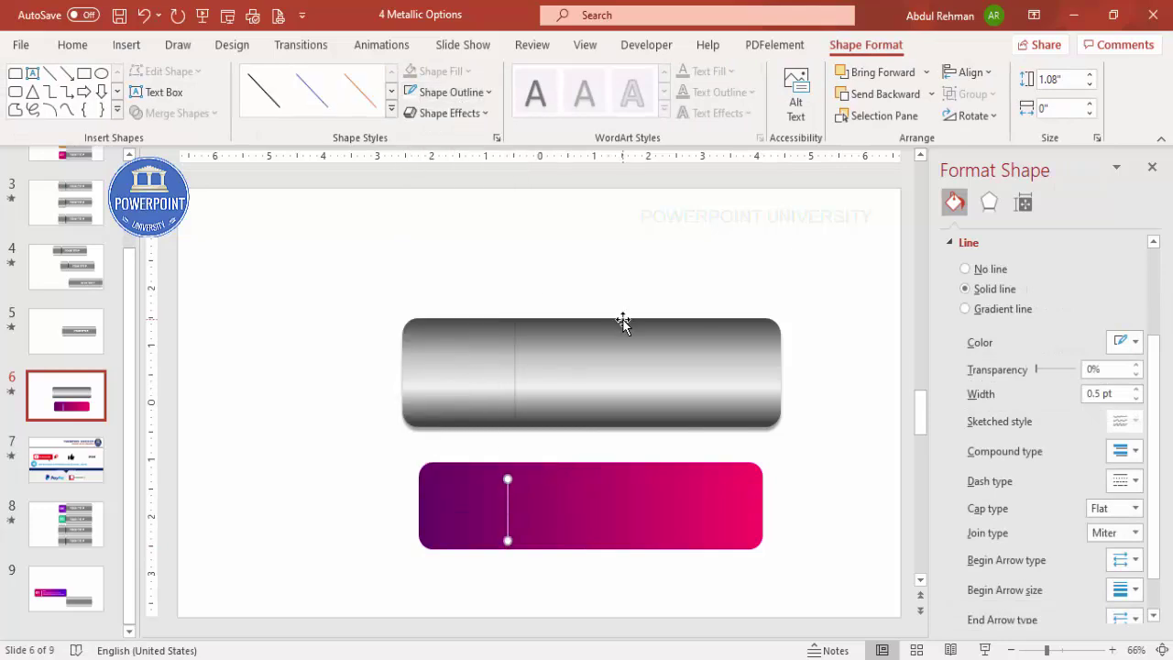
click(332, 311)
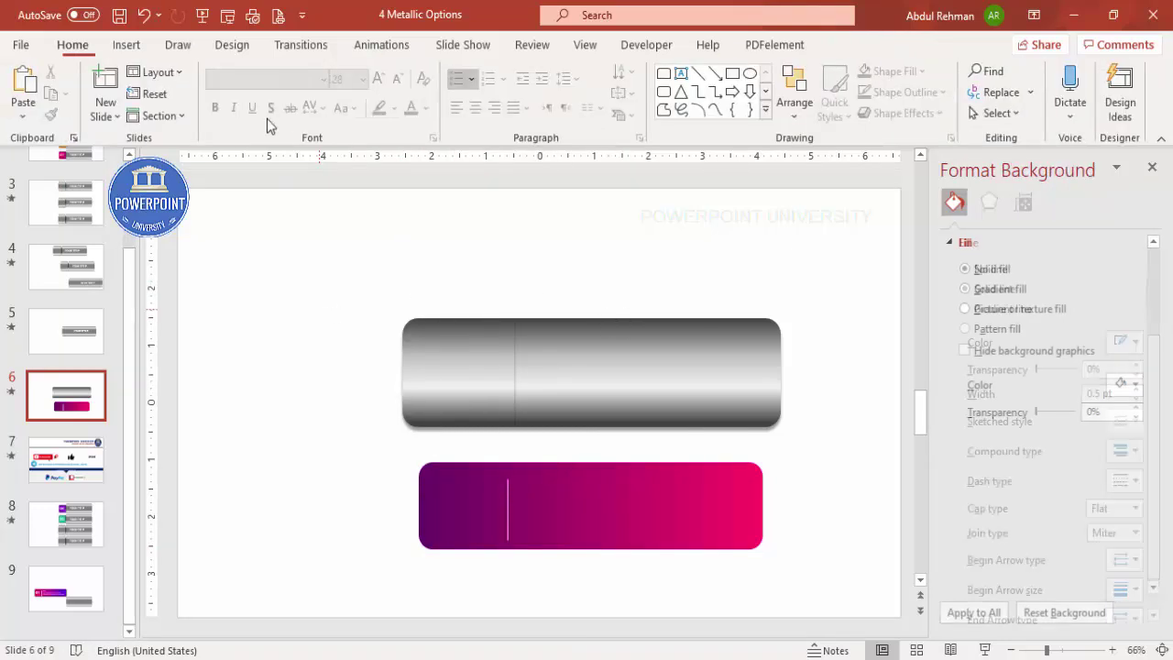
Add a '01' text box left of the divider, white, bold, 36 pt, nudged upward
click(127, 44)
click(681, 87)
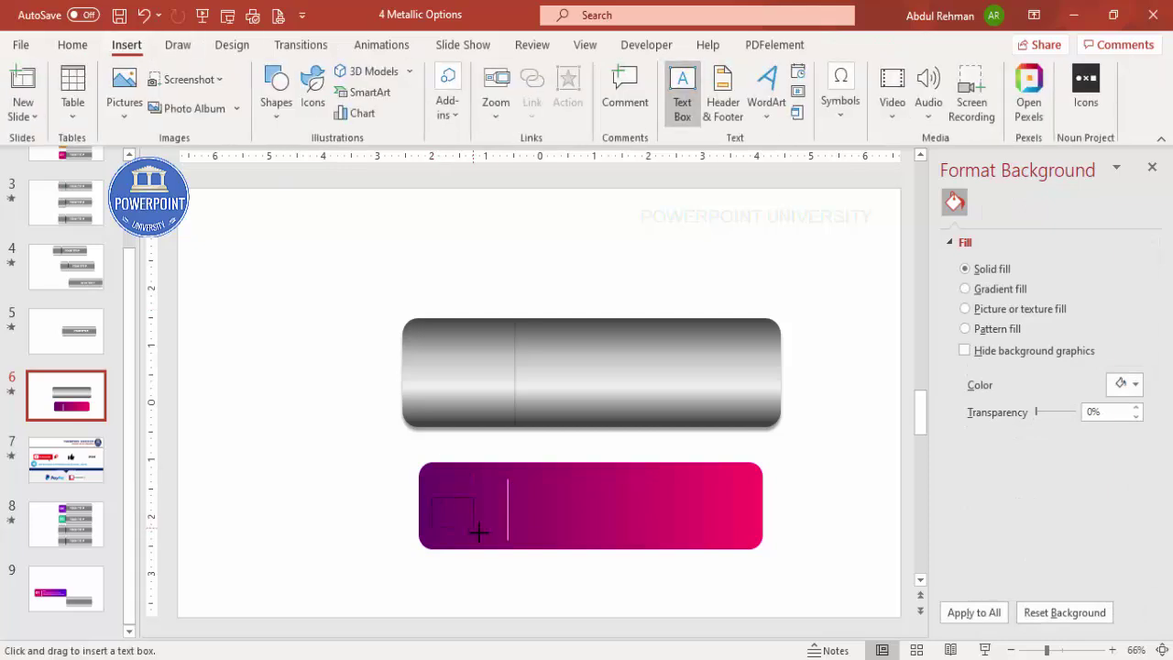
drag(492, 534, 492, 534)
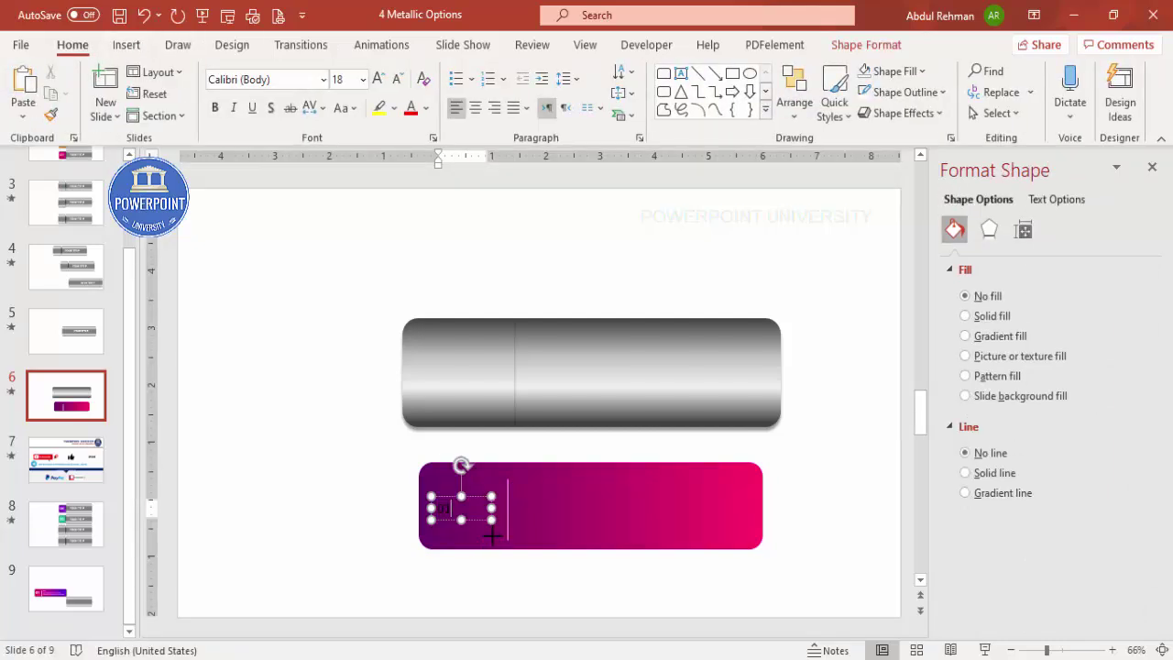
key(Escape)
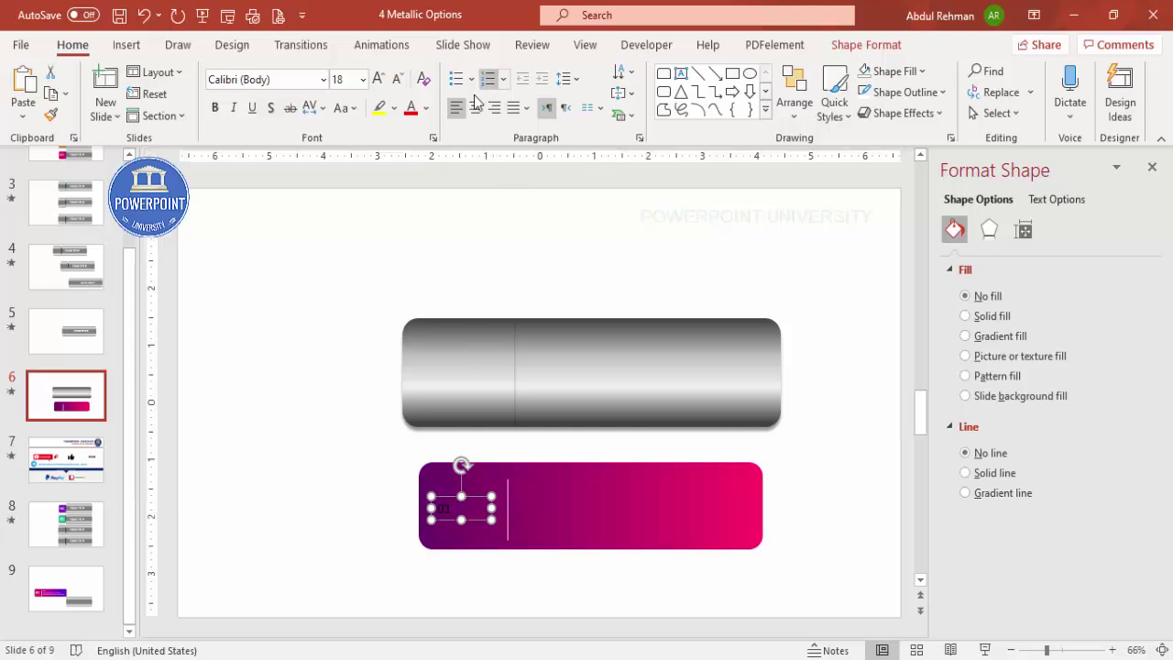
click(426, 107)
click(411, 159)
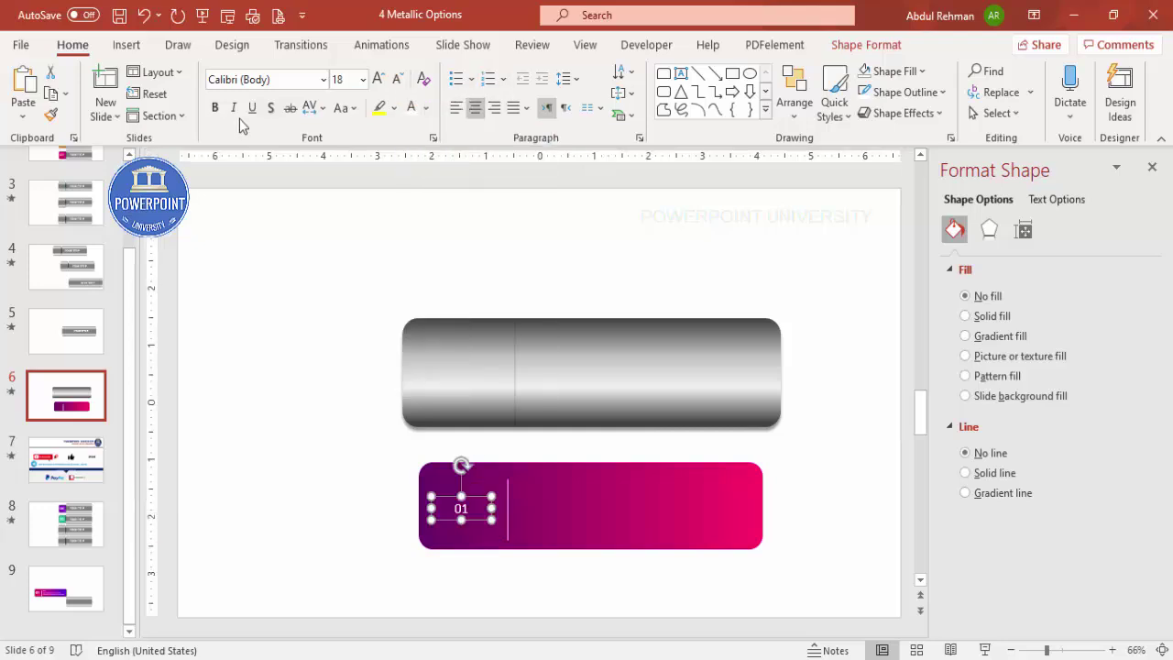
click(215, 107)
click(378, 78)
click(377, 79)
click(377, 78)
click(378, 78)
click(378, 78)
drag(476, 499, 482, 493)
Draw a text box across the right part of the pink panel
click(127, 46)
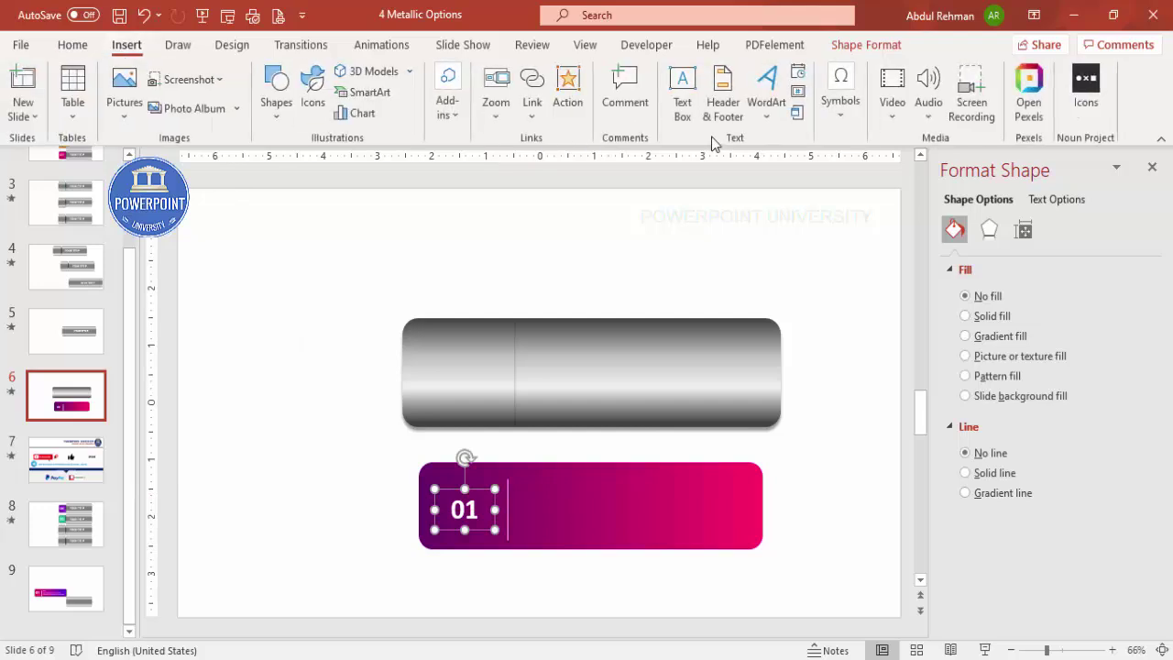
click(683, 108)
drag(629, 522, 750, 532)
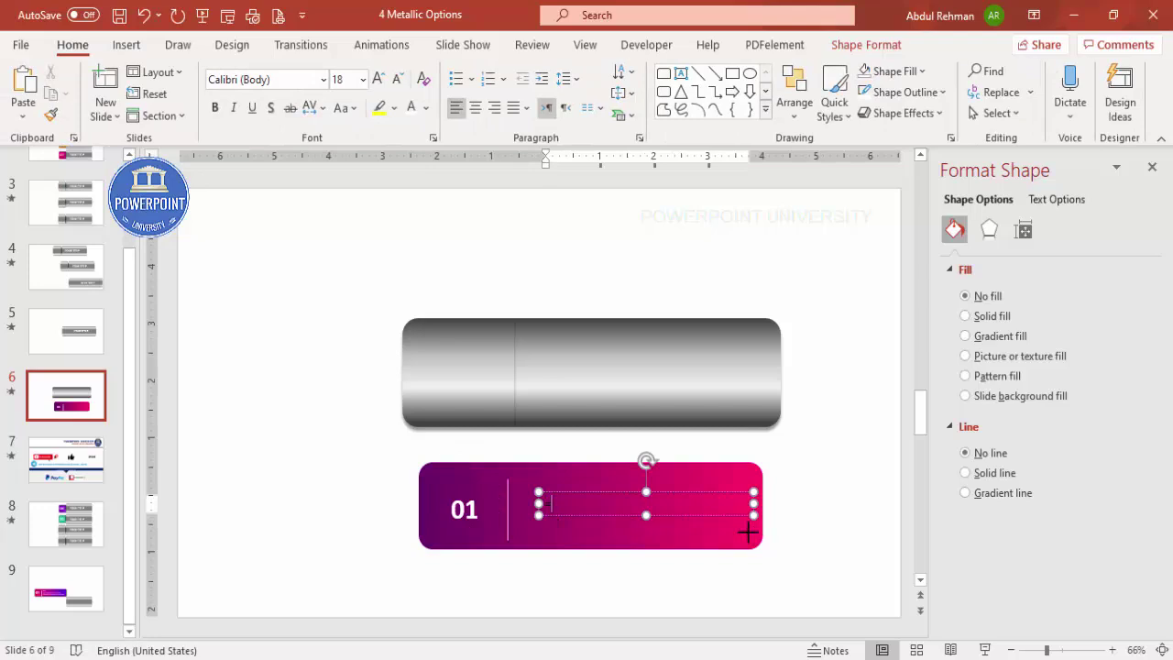
Fill the text box with =lorem() text trimmed to three lines, coloured white
text(=lorem())
key(Return)
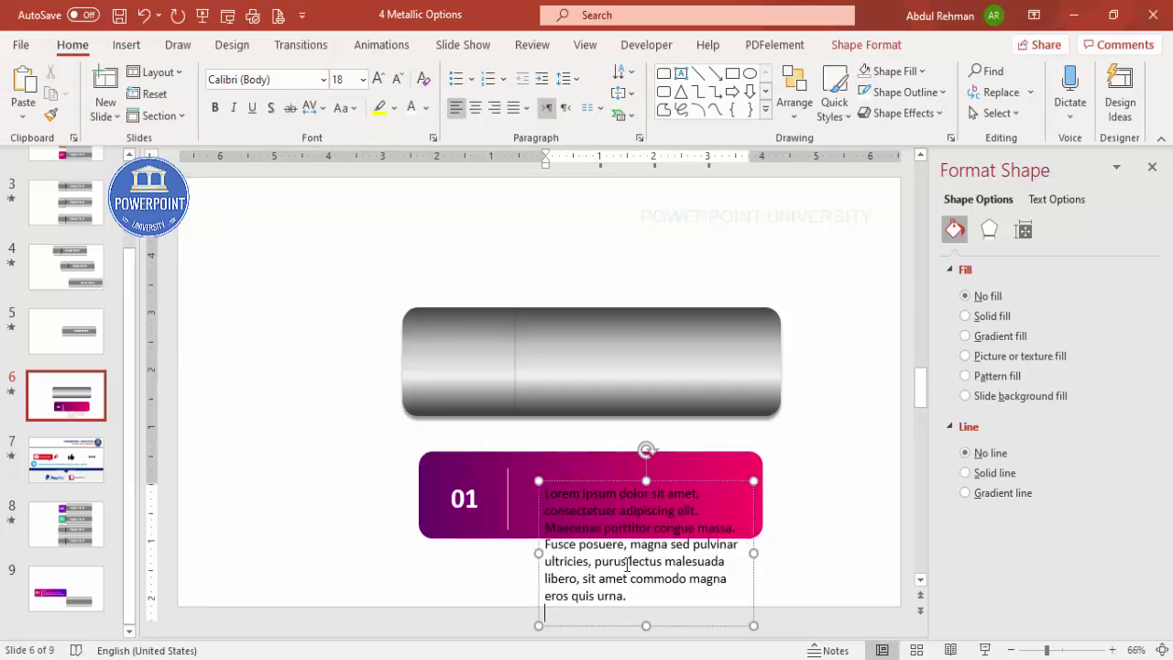
drag(553, 547, 746, 617)
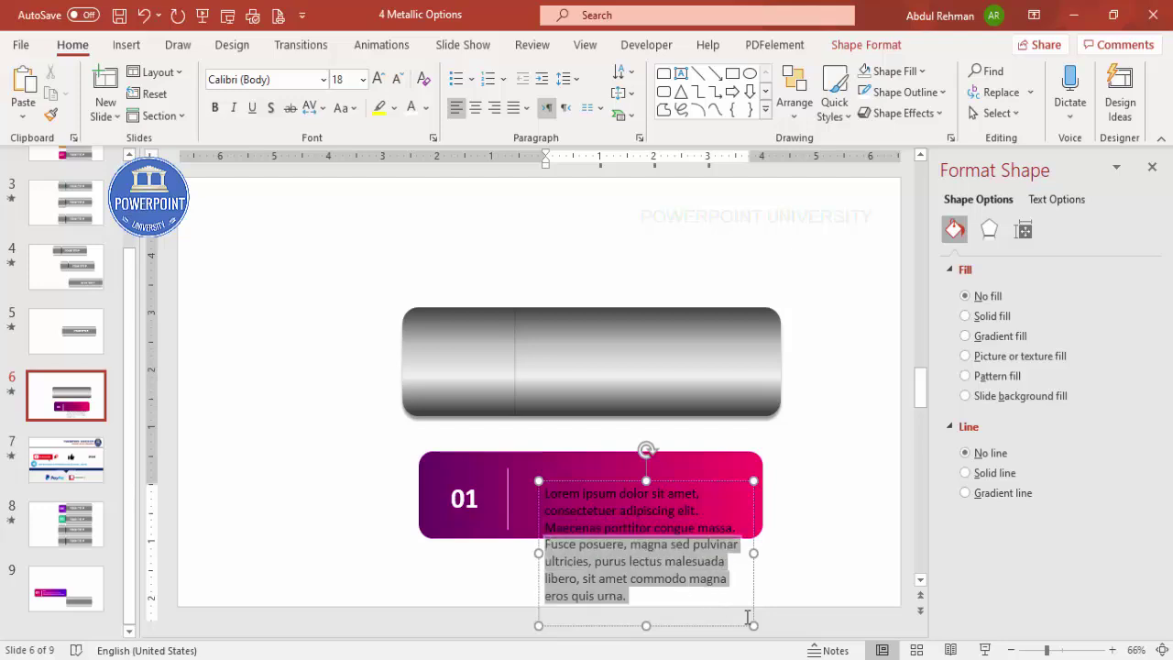
key(BackSpace)
drag(670, 495, 656, 482)
click(412, 107)
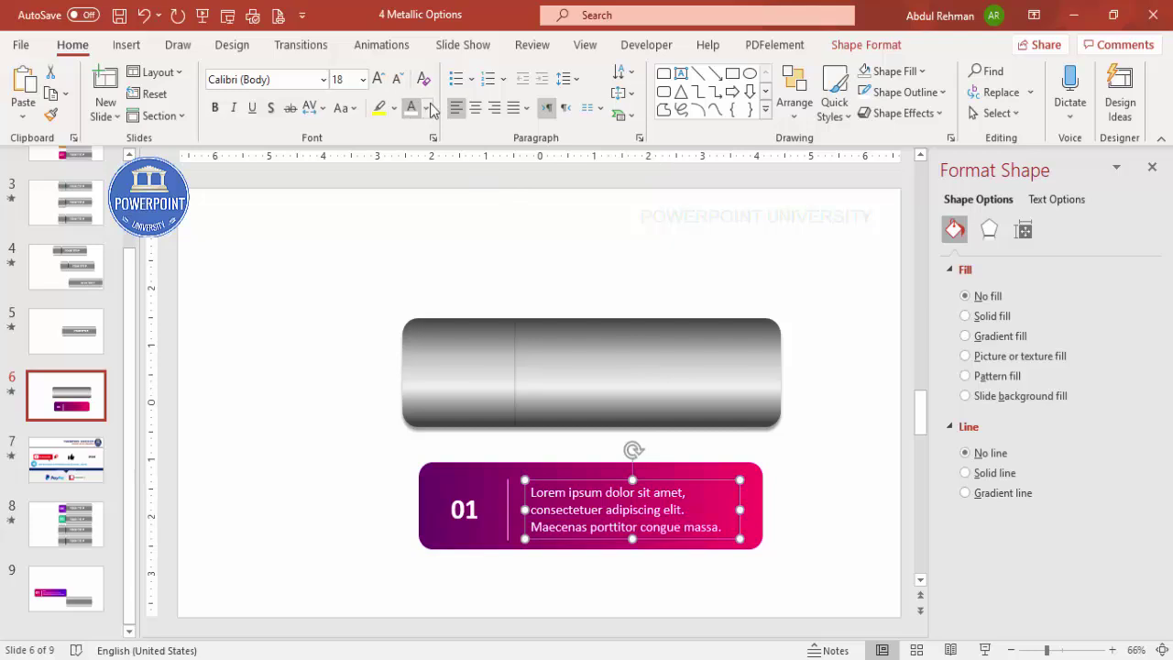
drag(681, 478, 679, 478)
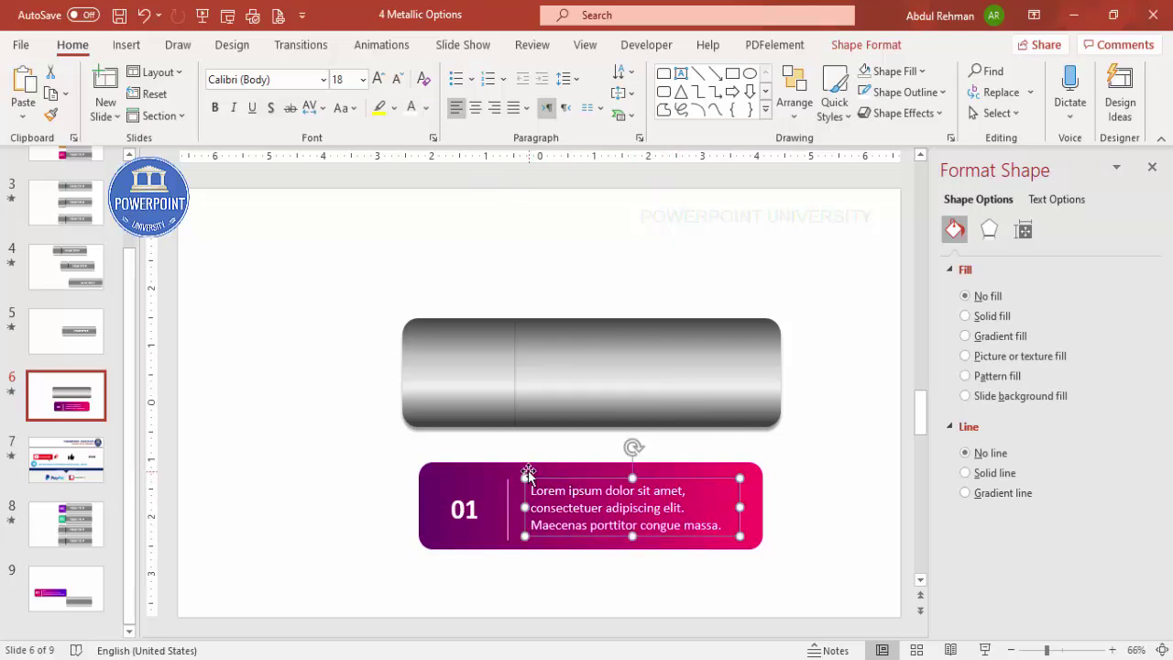
Group all pink panel pieces with Ctrl+G and tuck the group beneath the metallic bar
click(785, 589)
drag(790, 592, 326, 438)
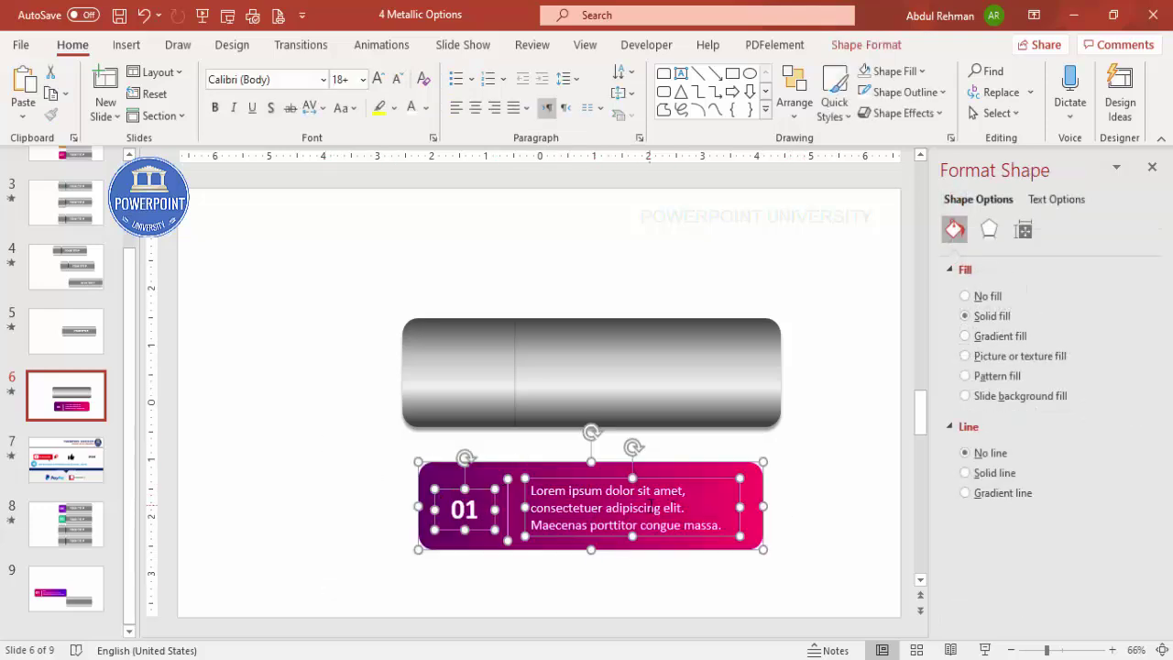
key(ctrl+g)
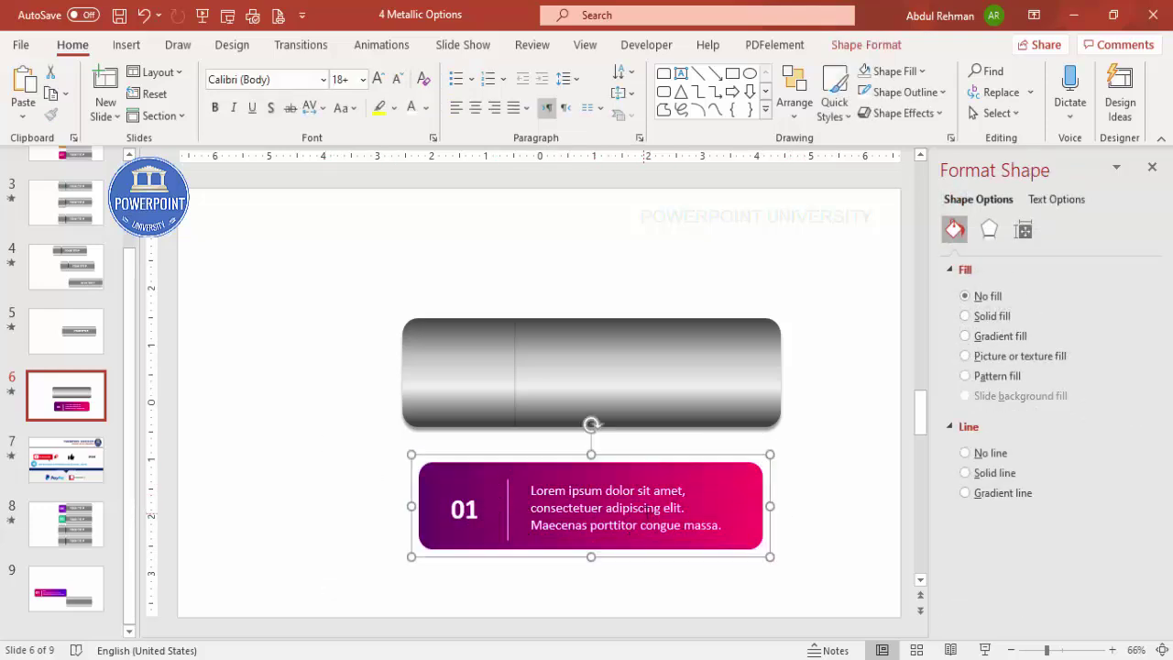
mouse_move(740, 473)
mouse_down()
mouse_move(738, 501)
mouse_move(740, 359)
mouse_move(758, 438)
mouse_move(746, 460)
mouse_up()
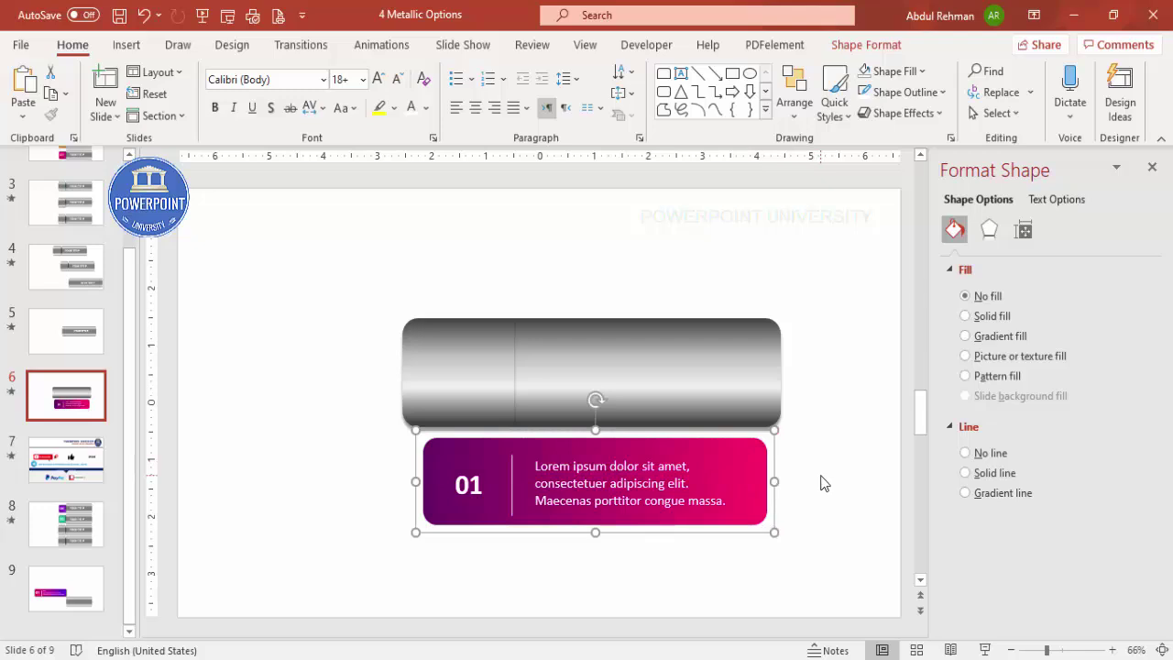
Select the pink panel group and show the Animation Pane
click(1152, 168)
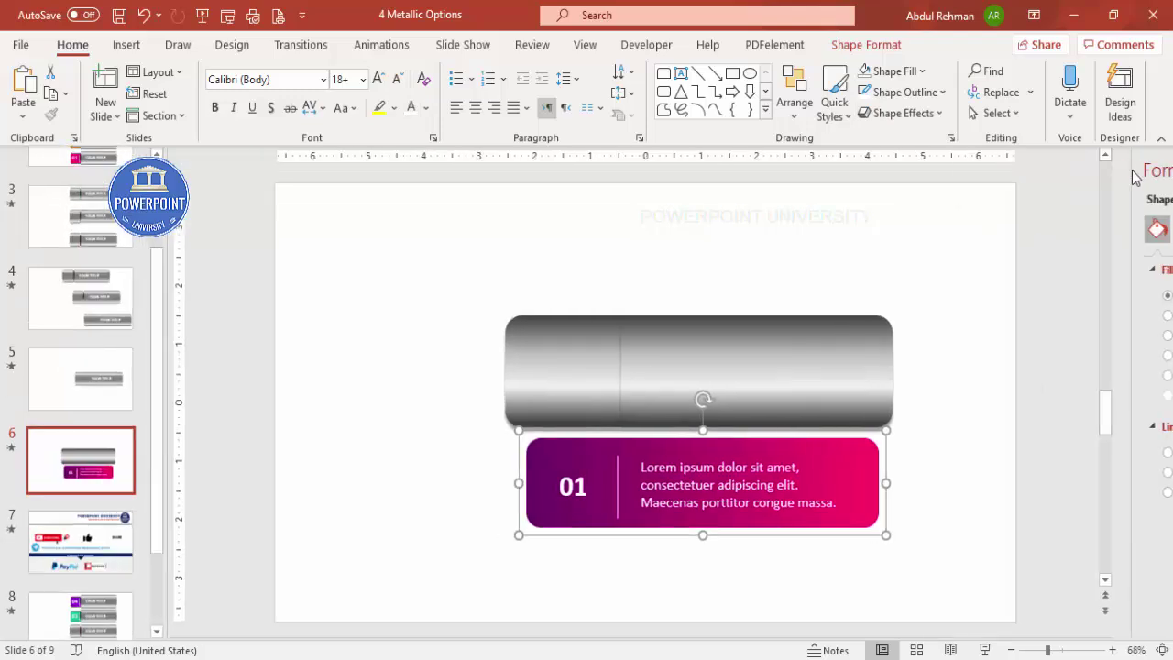
click(383, 45)
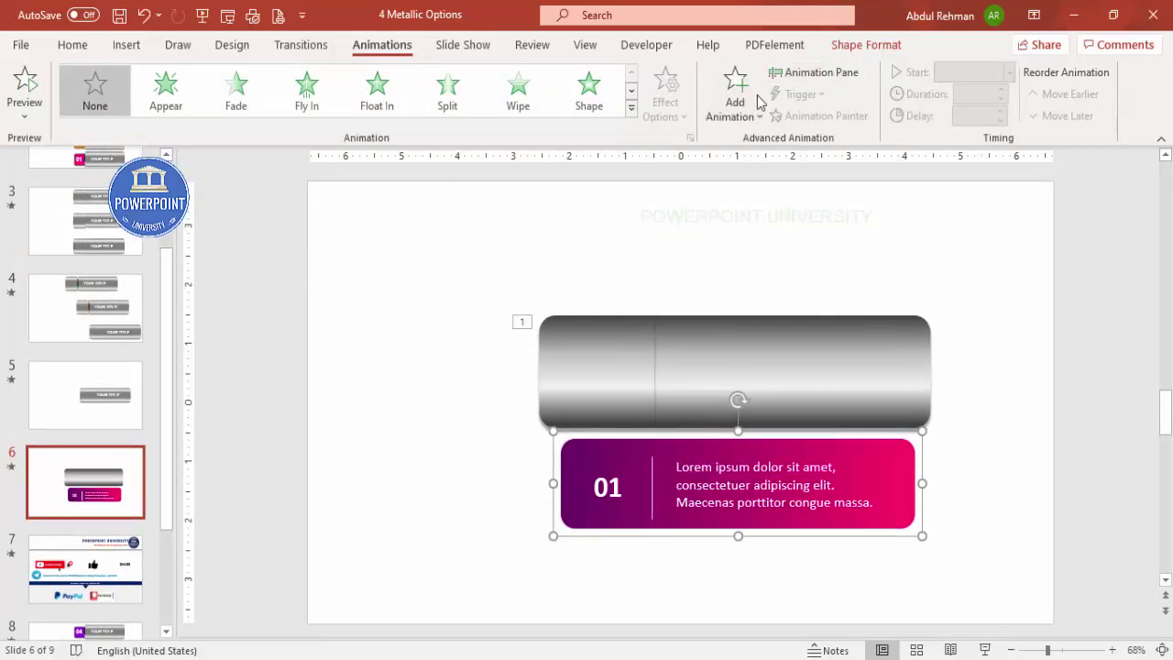
click(969, 511)
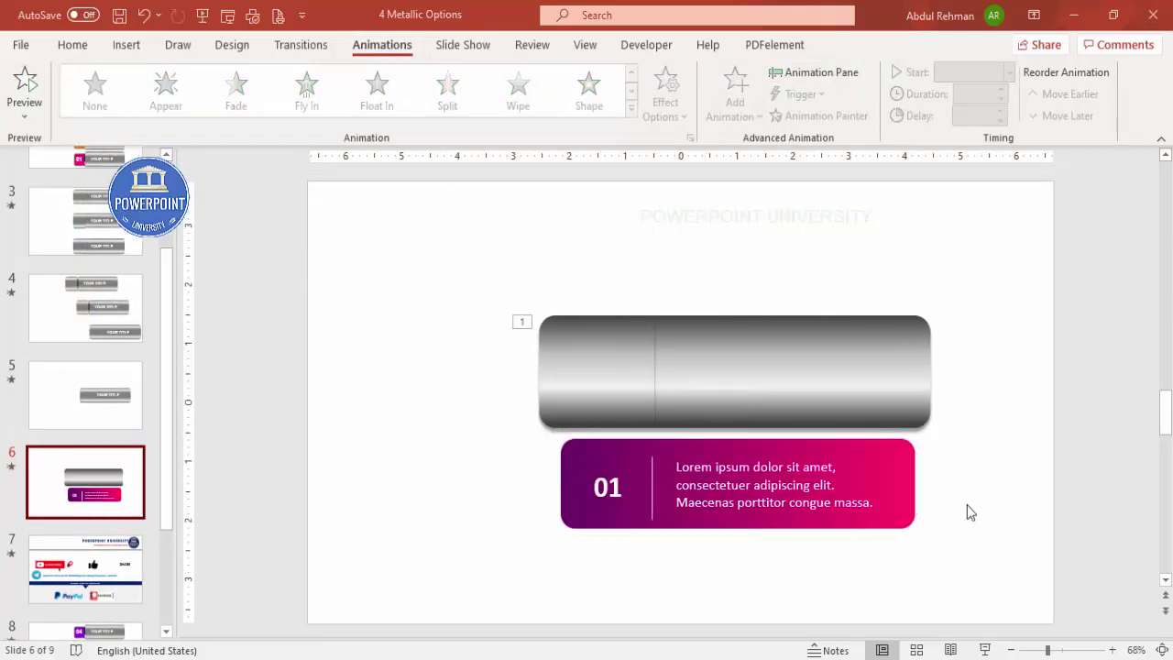
click(884, 448)
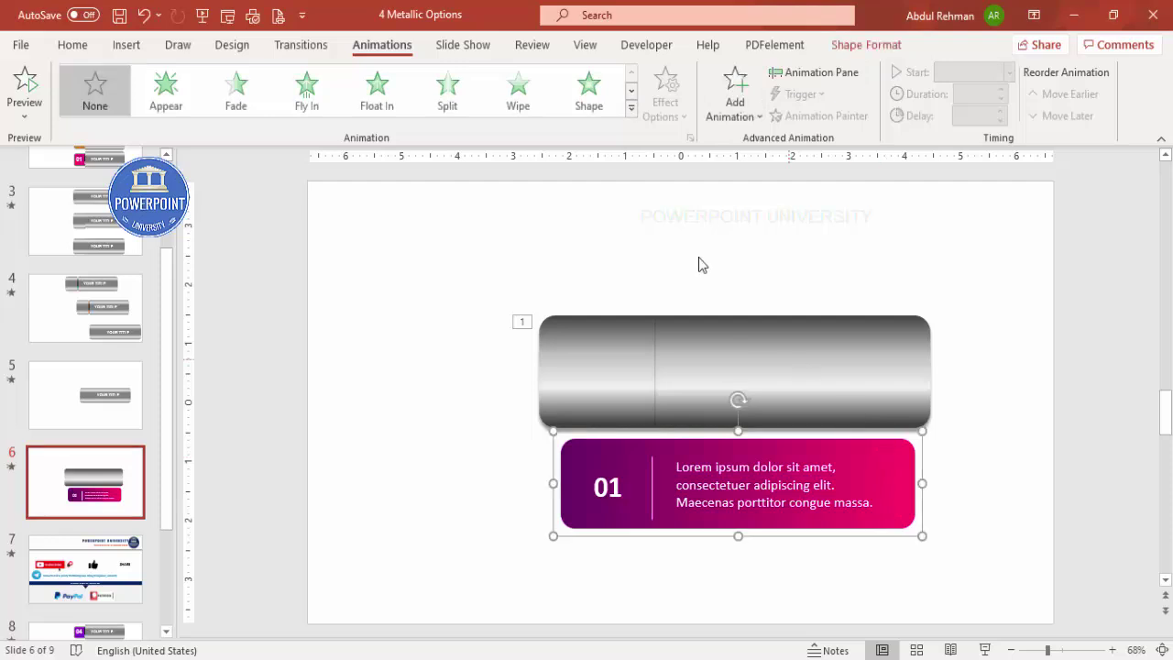
click(797, 71)
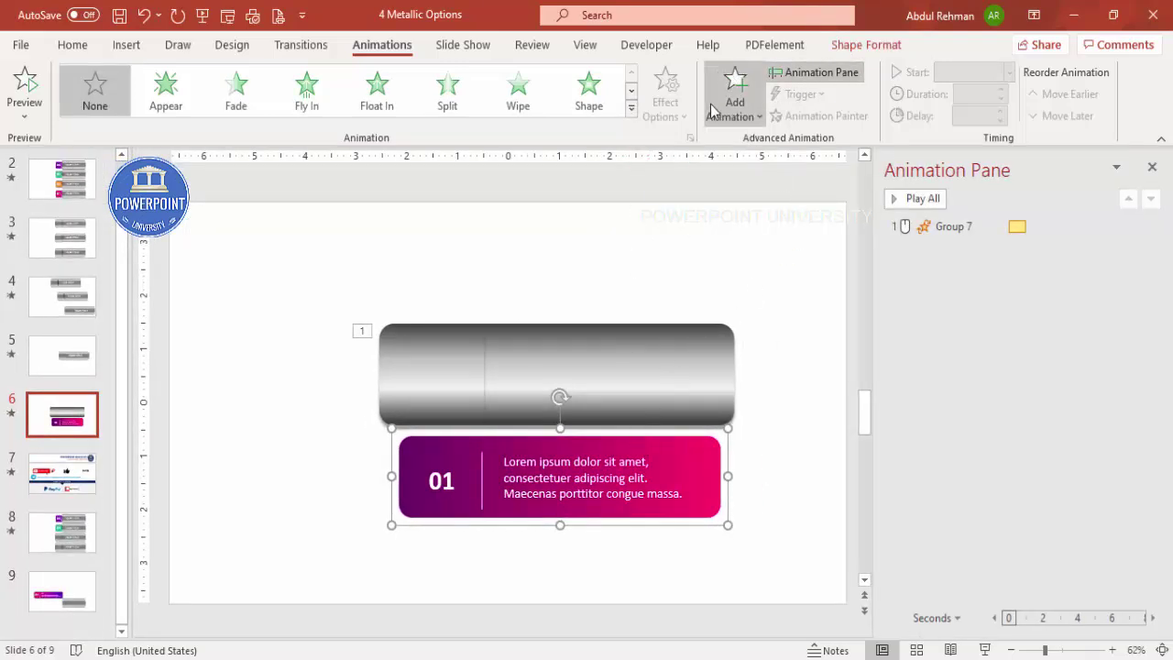
Add the Left motion path from More Motion Paths to the panel group
click(730, 114)
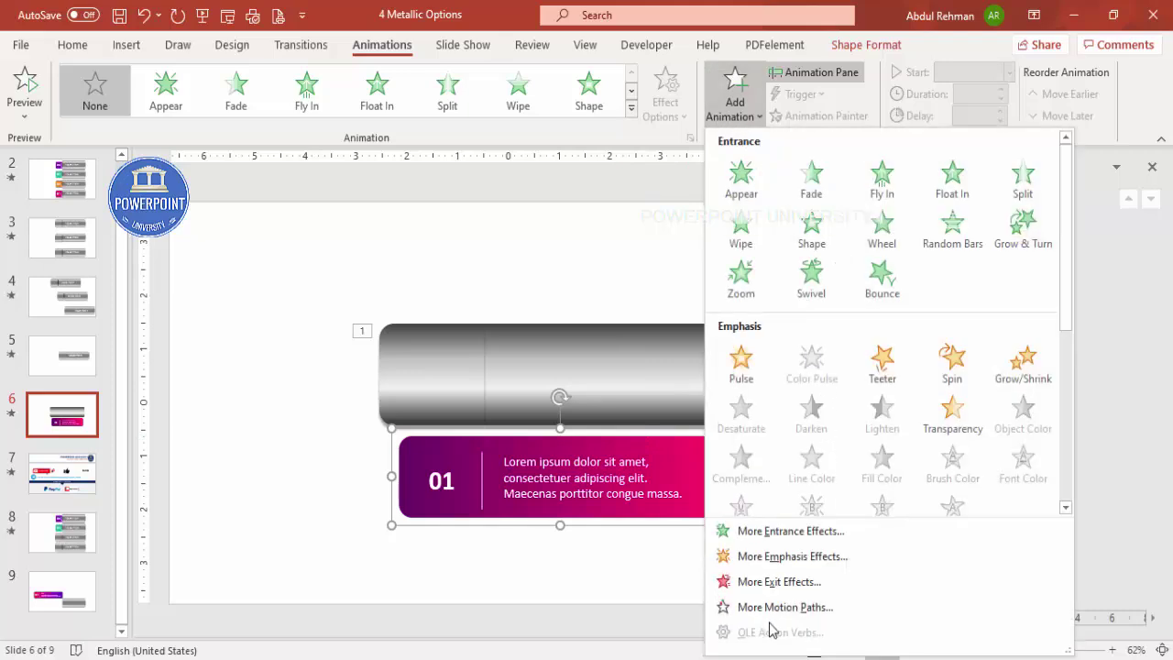
click(794, 608)
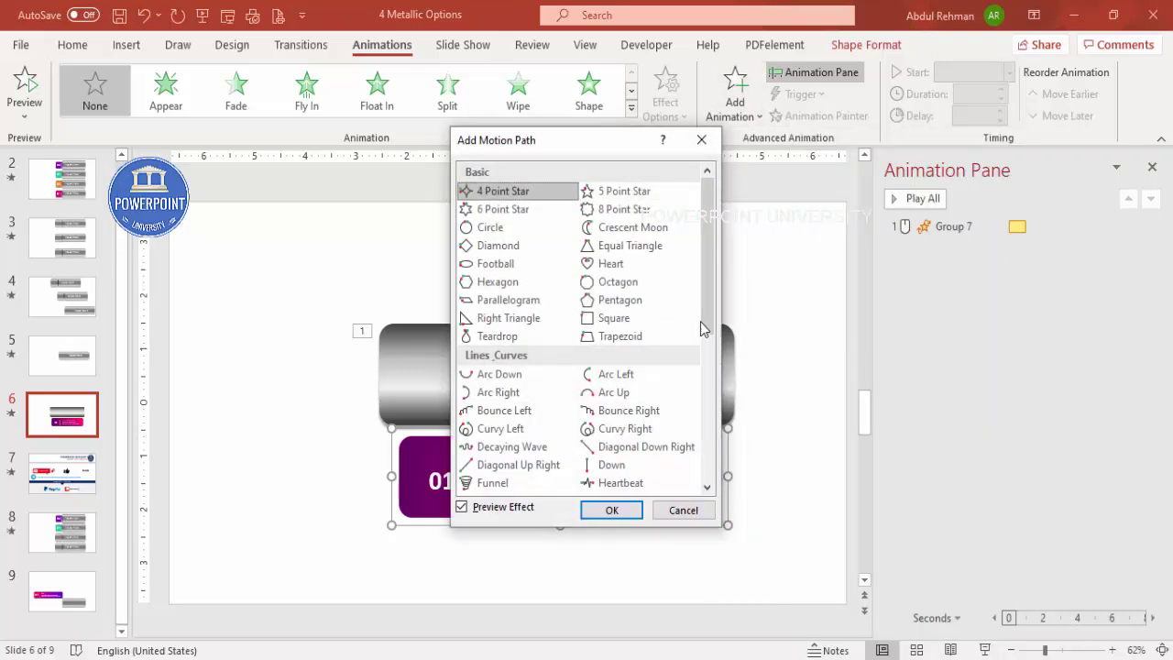
drag(706, 301, 706, 350)
click(486, 394)
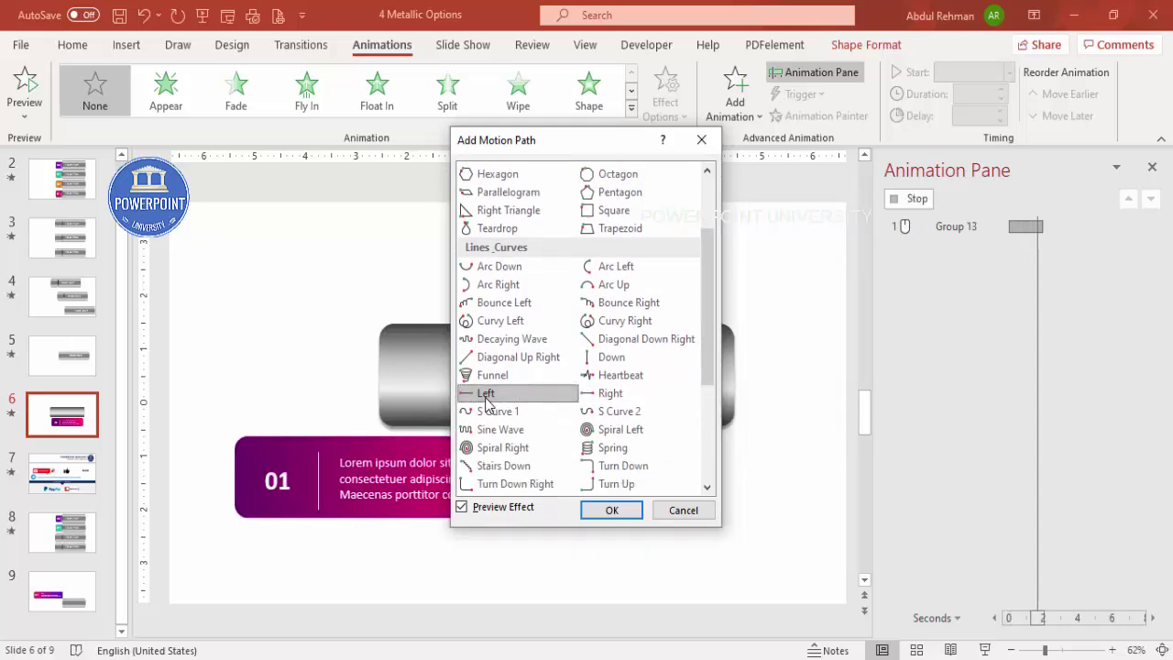
click(611, 510)
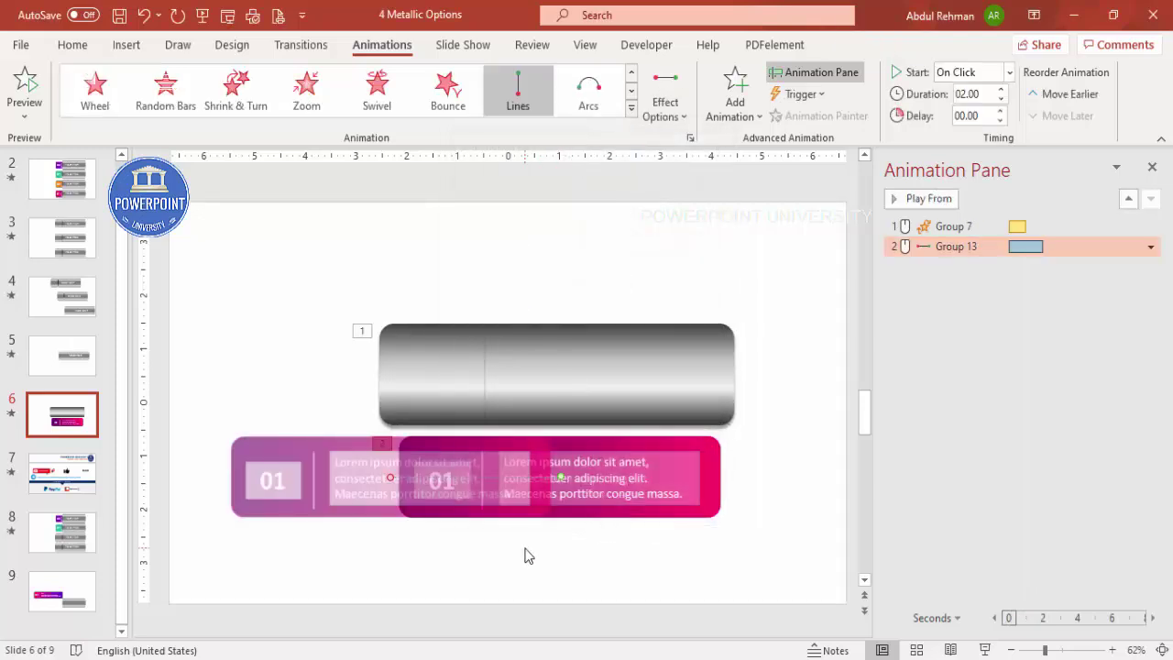
click(766, 576)
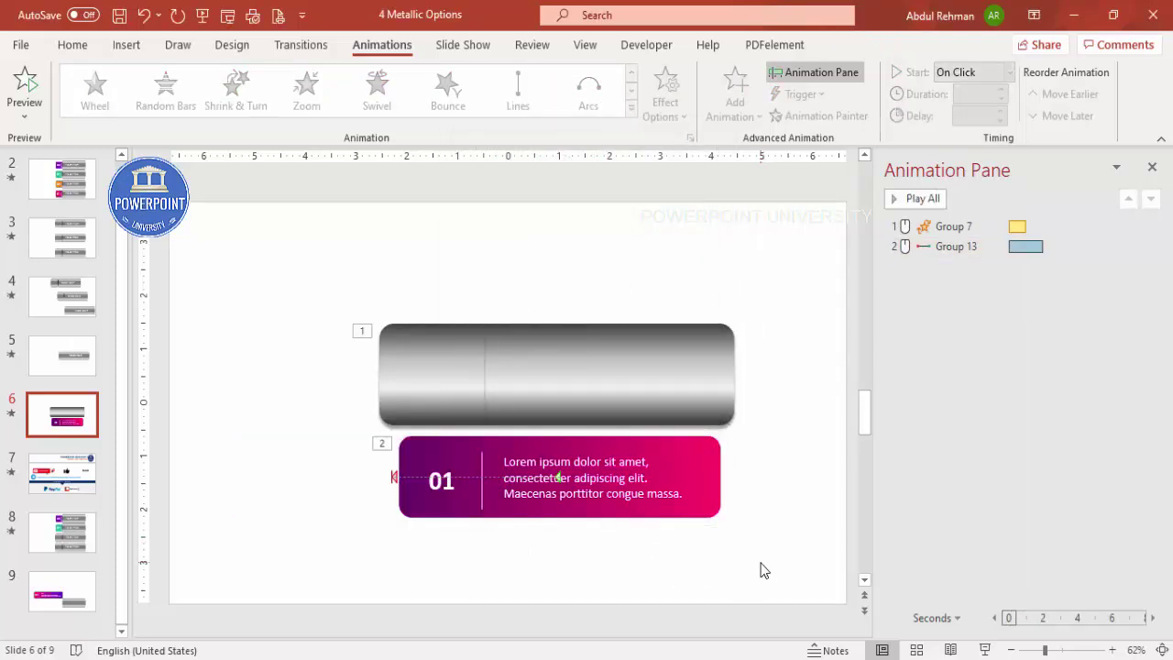
key(ctrl+a)
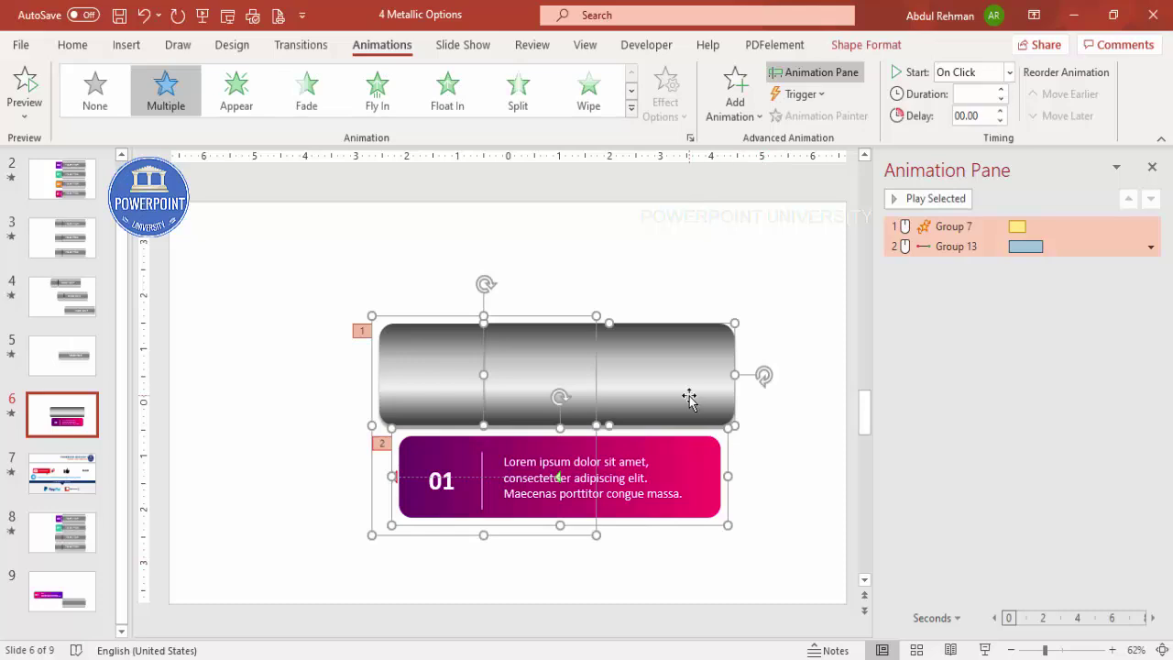
Shift the bar and panel groups right and preview the panel's motion path
drag(685, 396, 772, 397)
click(693, 287)
click(544, 486)
click(724, 565)
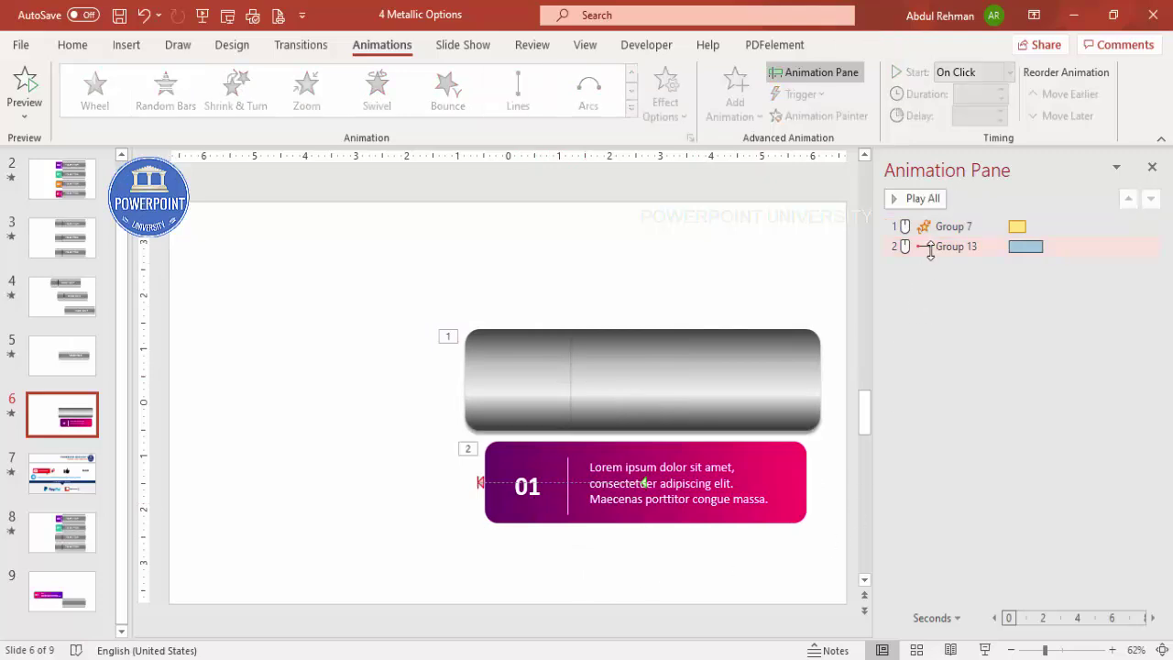
click(930, 247)
click(919, 199)
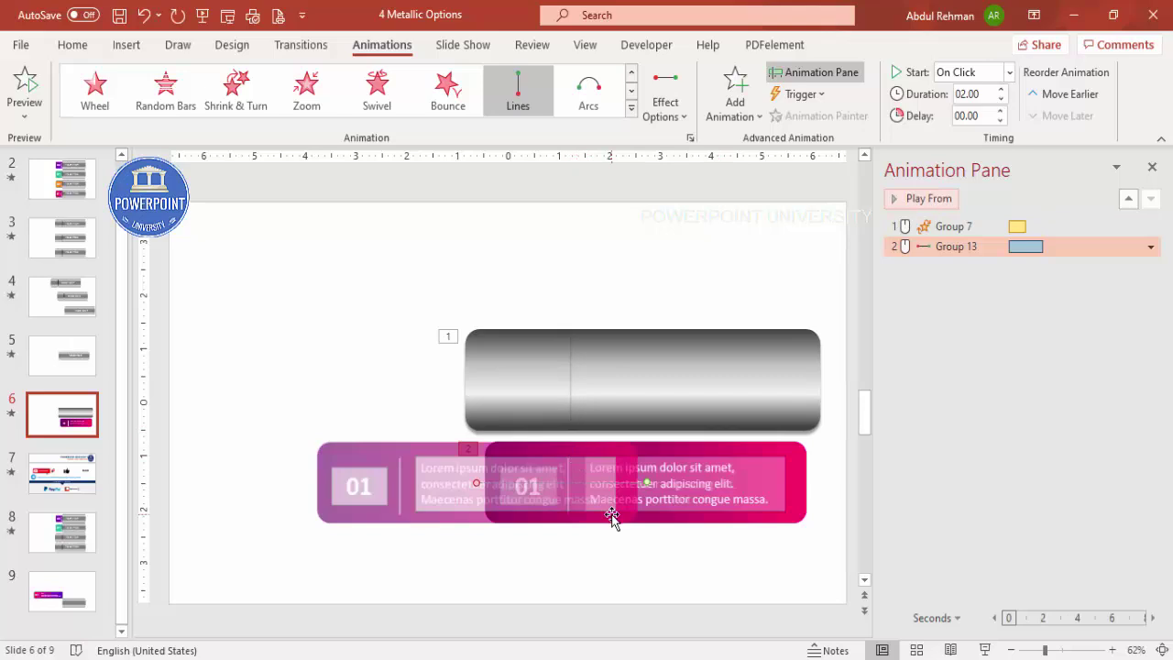
Drag the motion path's end further left and preview the longer slide-out
click(577, 554)
click(478, 483)
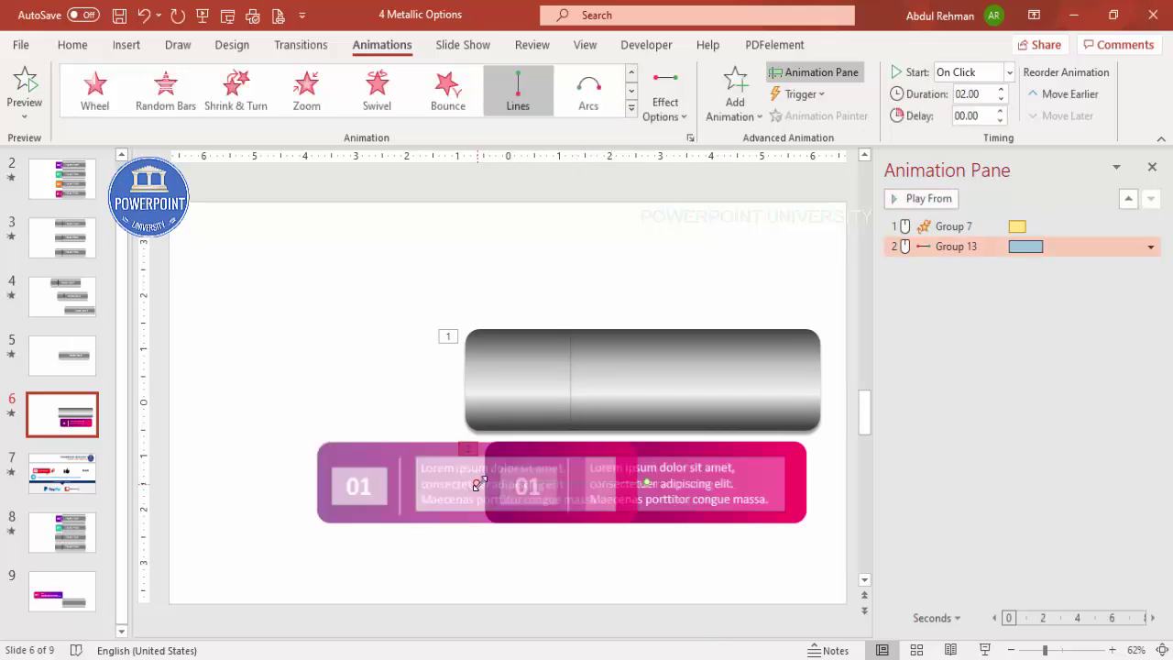
drag(476, 483, 442, 483)
click(560, 556)
click(920, 254)
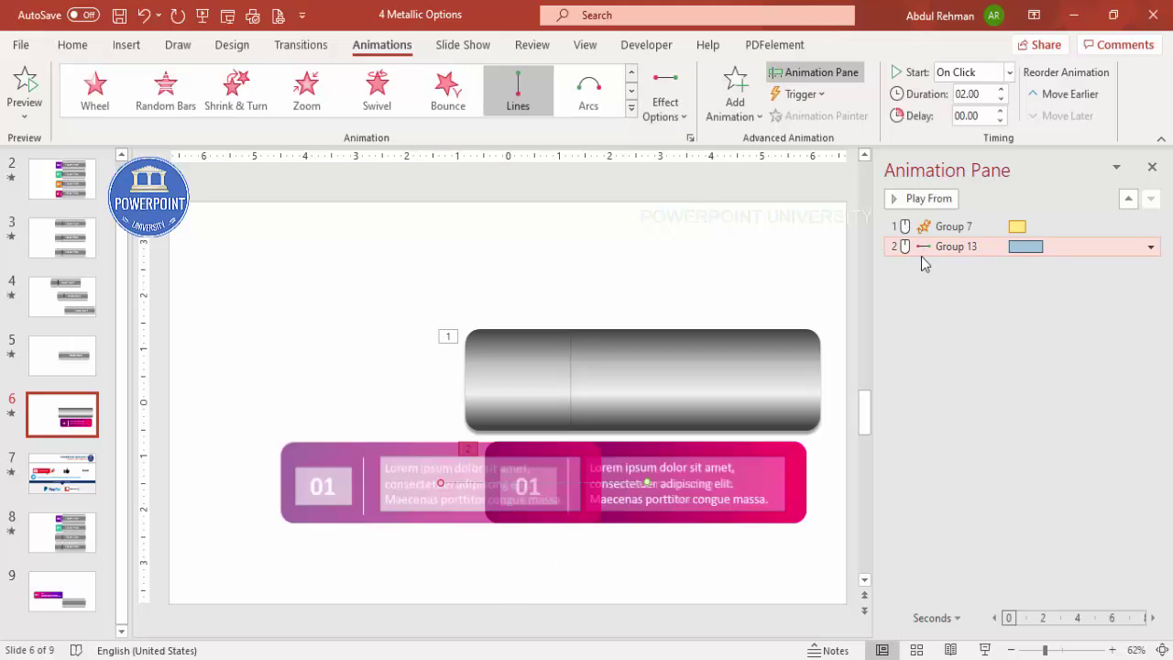
click(924, 205)
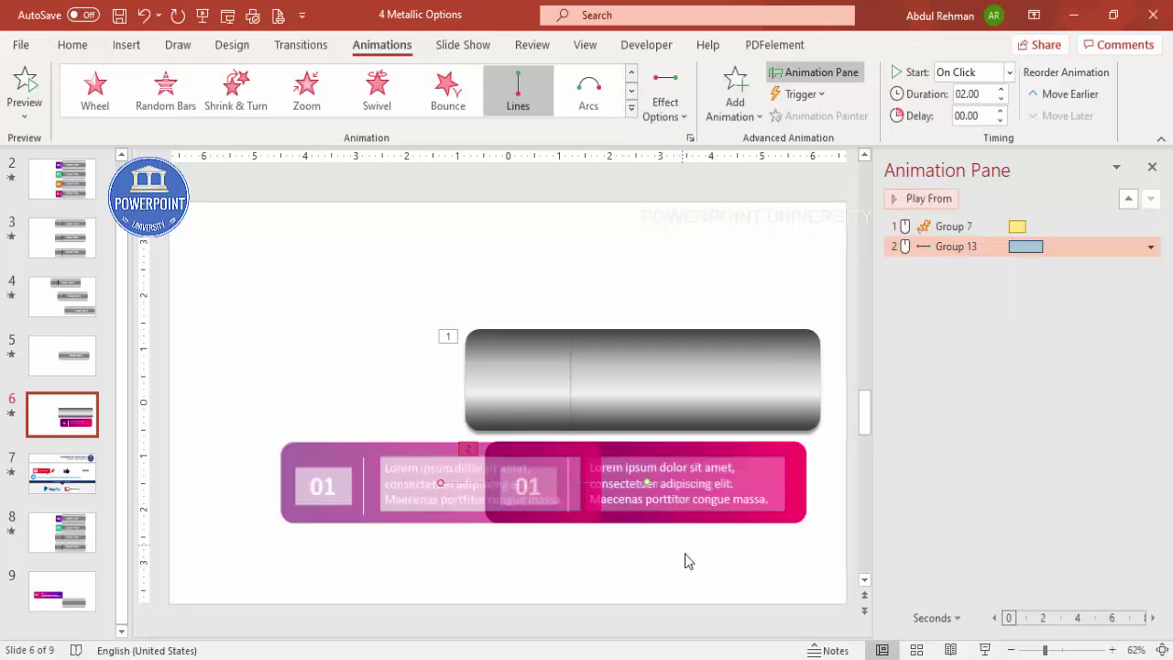
Move the 01 panel up into the metallic bar and send it backward
click(768, 462)
drag(772, 466, 773, 362)
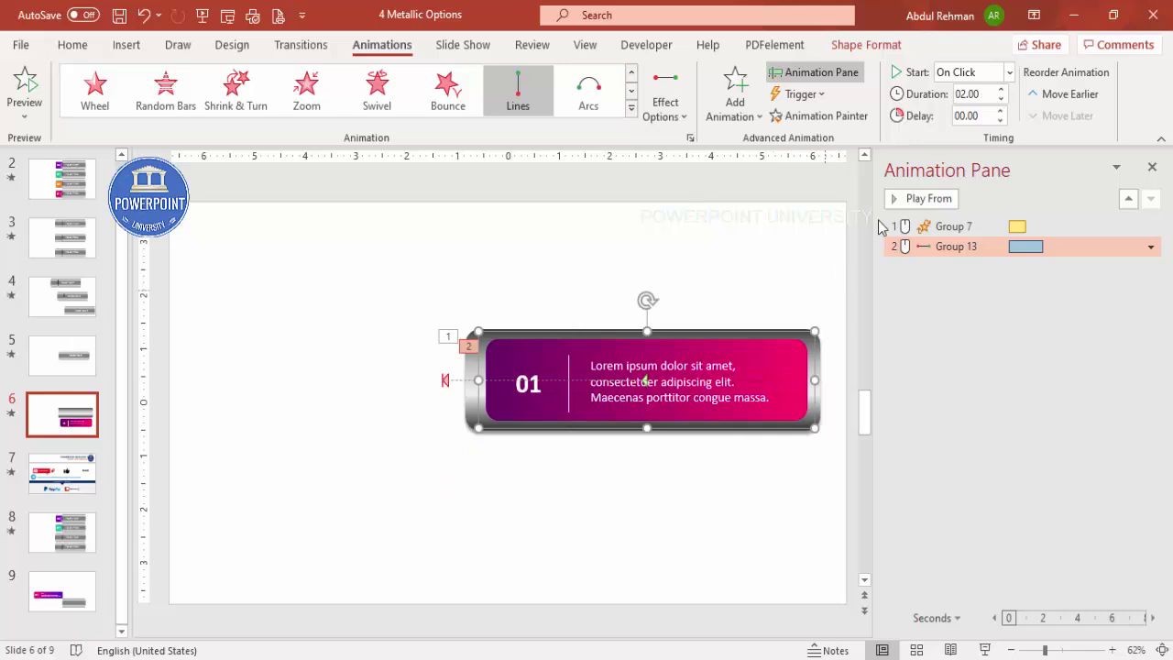
click(851, 48)
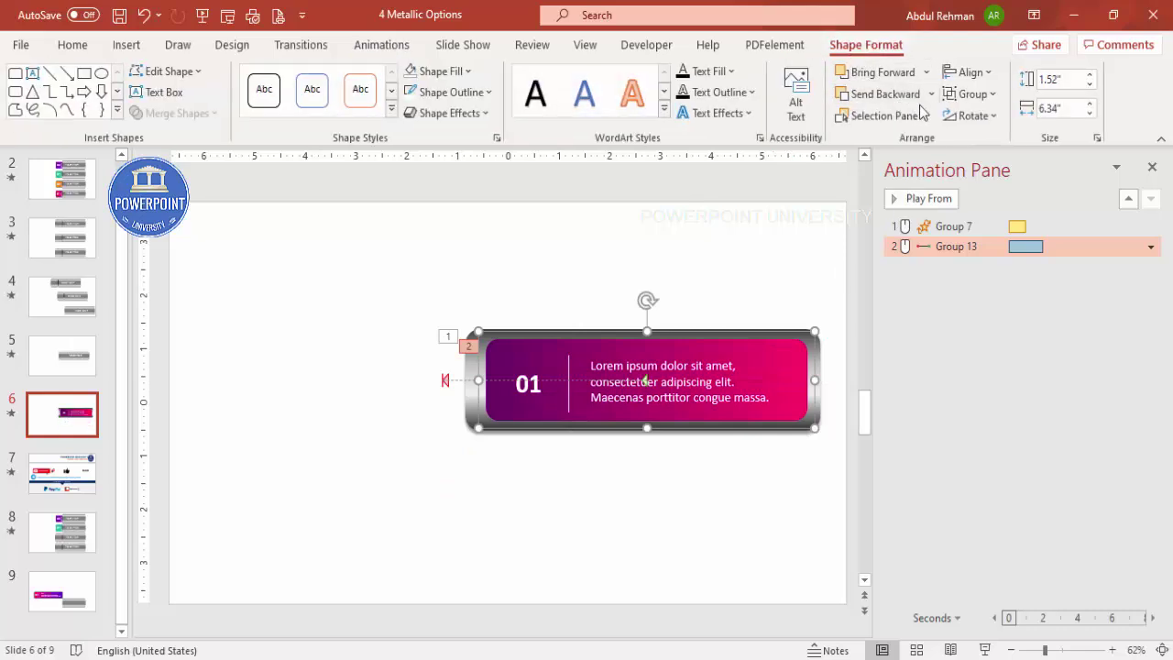